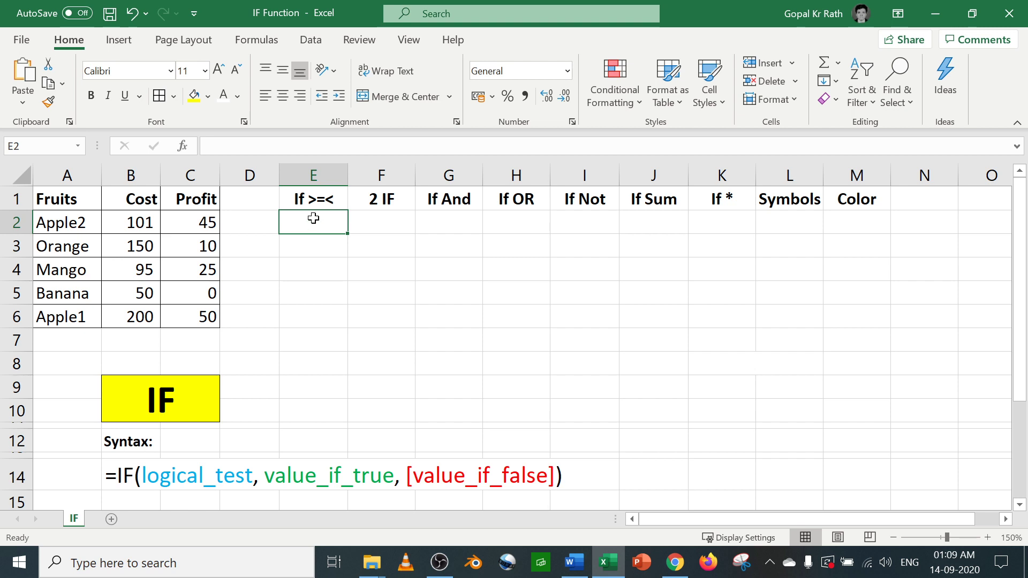
- Enter the formula =IF(C2>20,C2,0) in cell E2
type("=IF(")
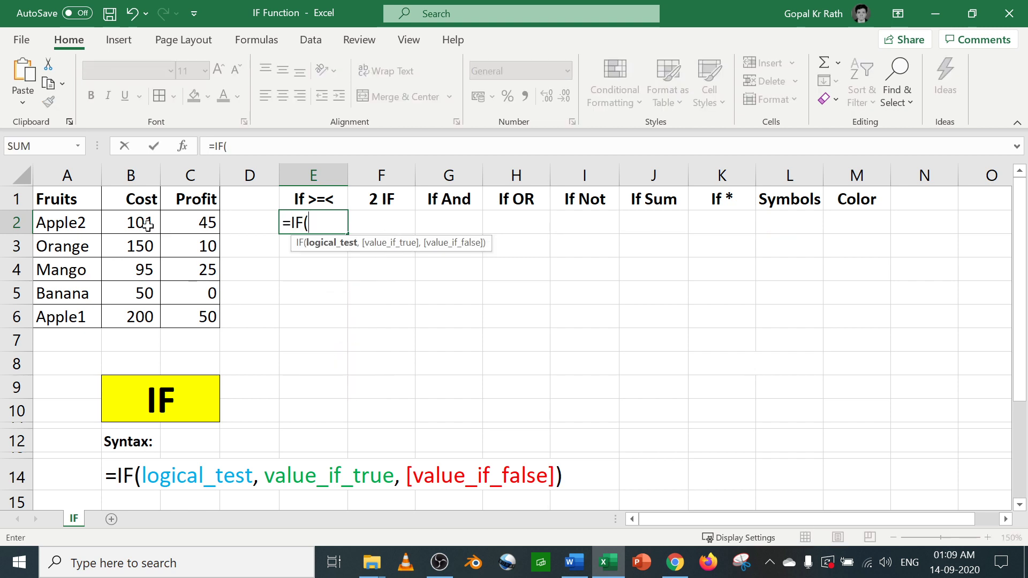
left_click(194, 219)
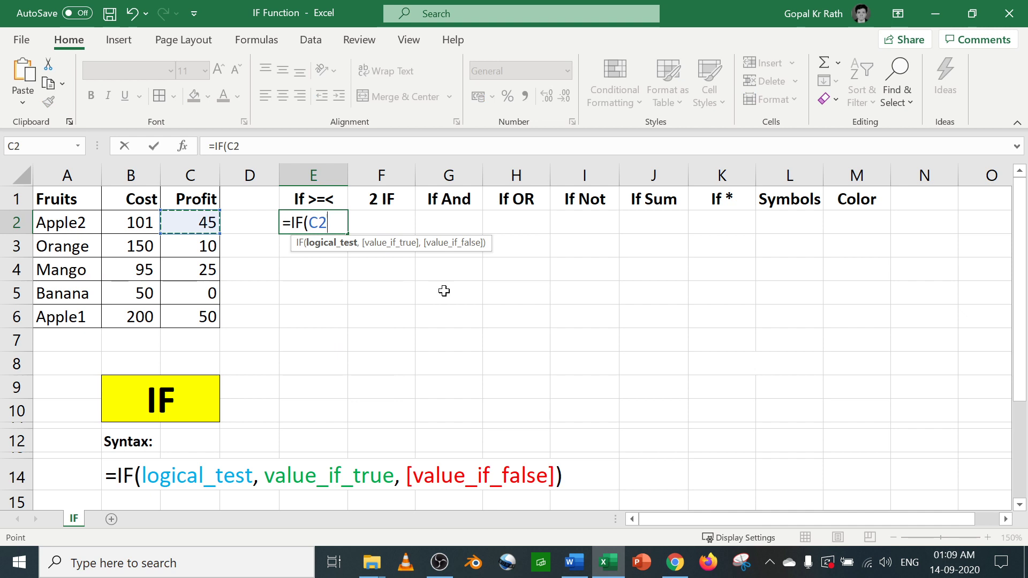
type(">20")
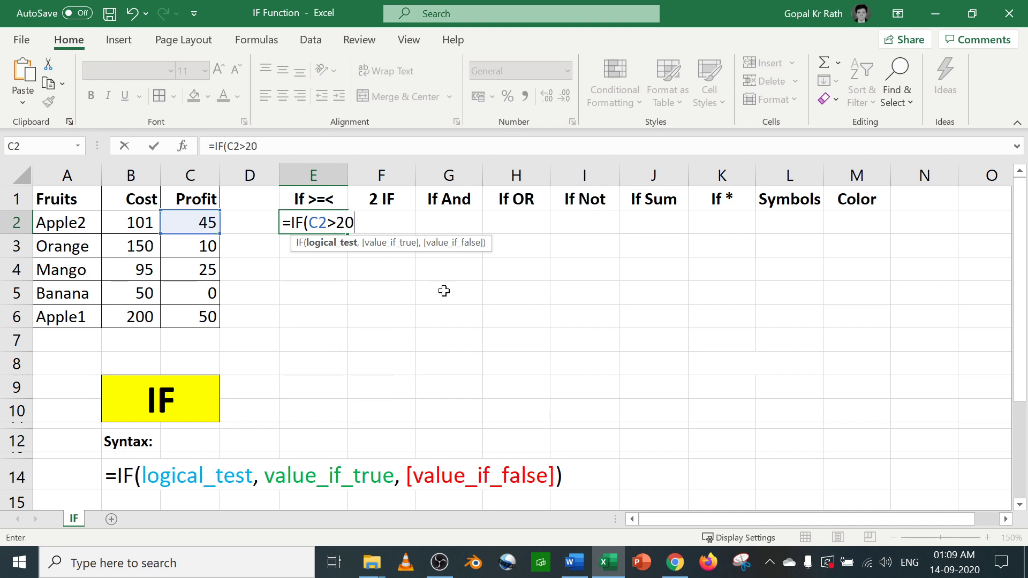
type(",")
left_click(204, 230)
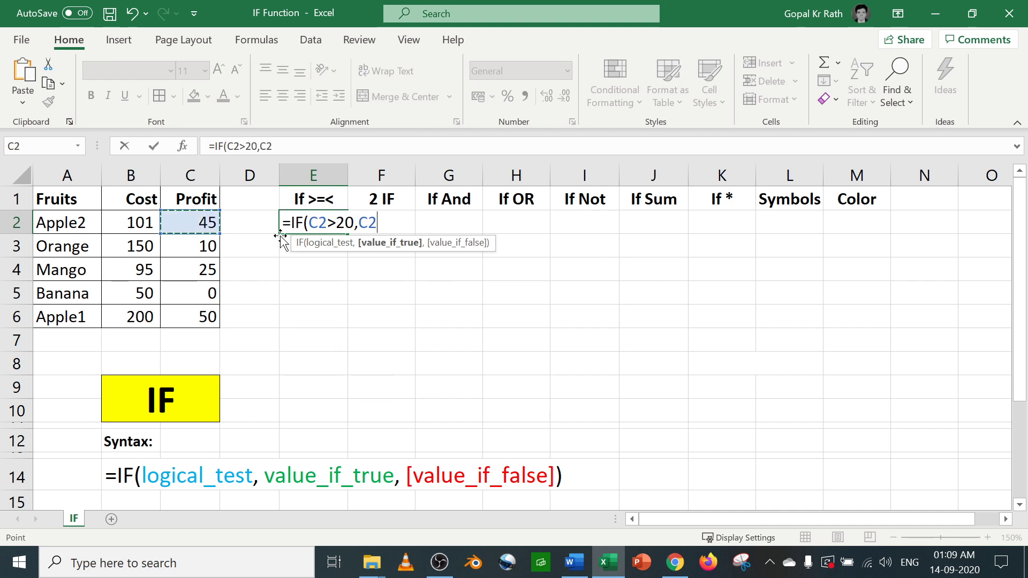
type(",")
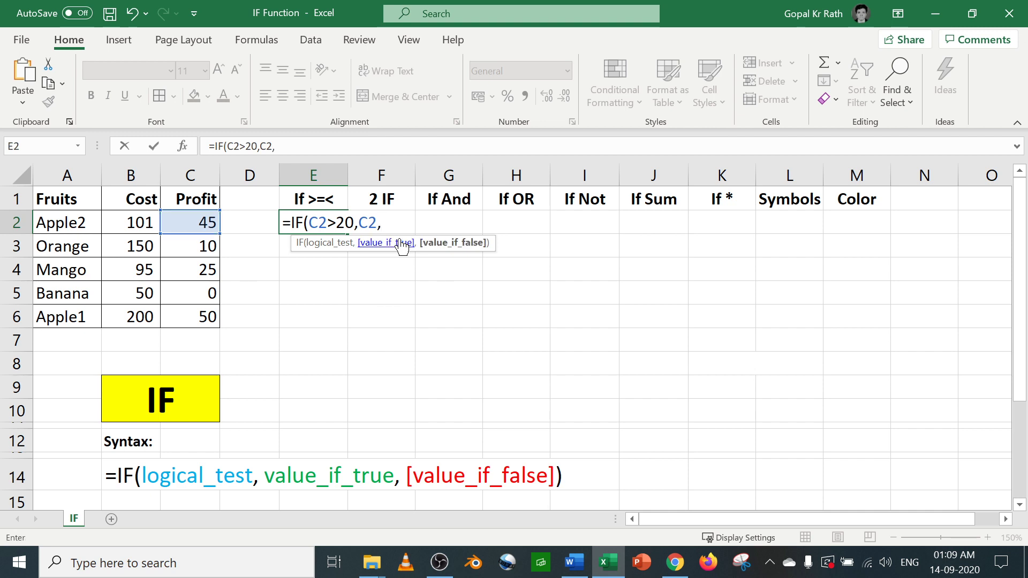
type("0)")
key("Return")
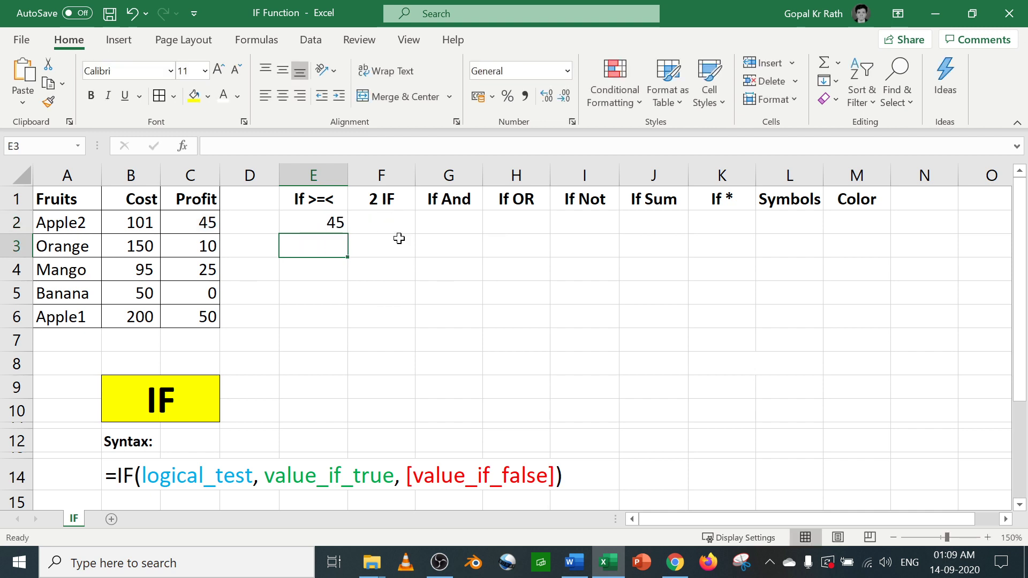
- Fill the E2 formula down through E6 and check the formula in E2
key("Up")
left_click(315, 314, "shift")
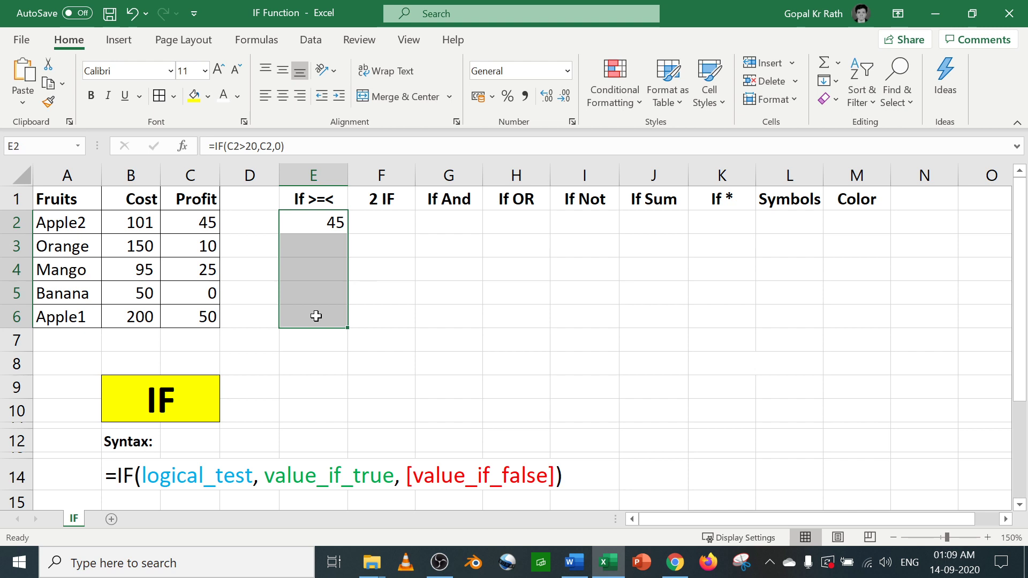
key("ctrl+d")
double_click(336, 222)
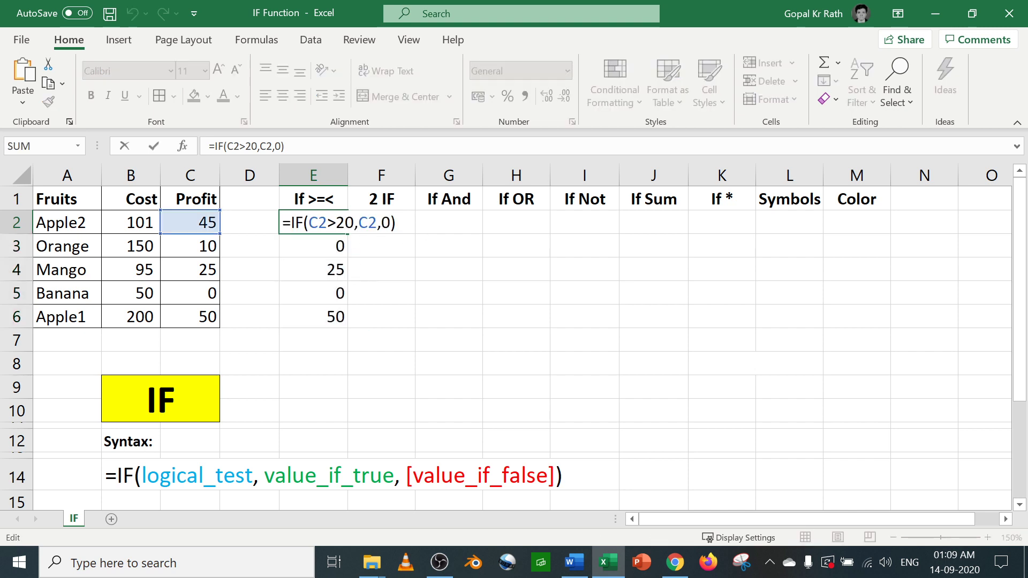
key("Escape")
- Enter =IF(C2>=20,"ok","not ok") in cell F2 and fill it down through F6
left_click(402, 223)
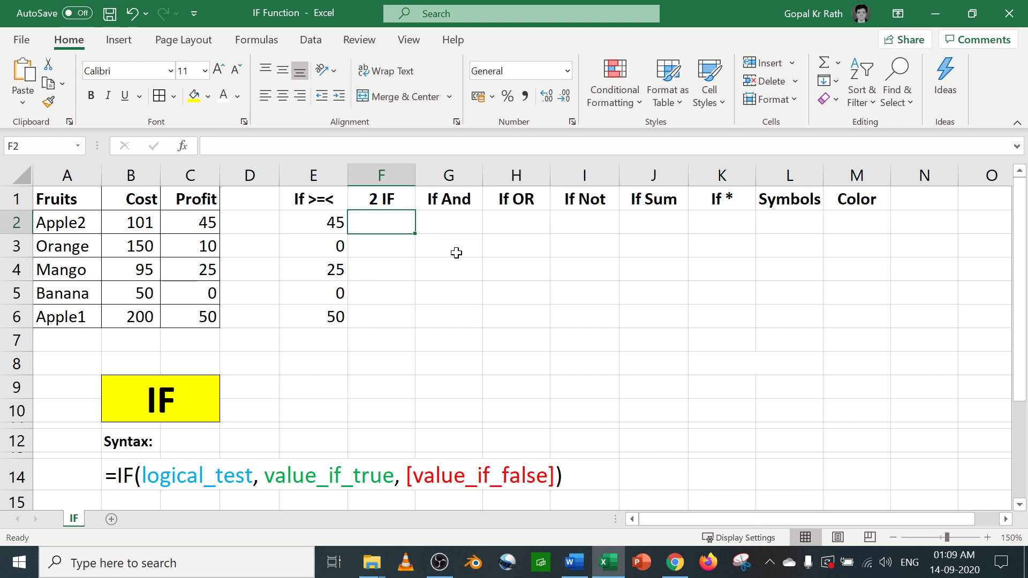
type("=")
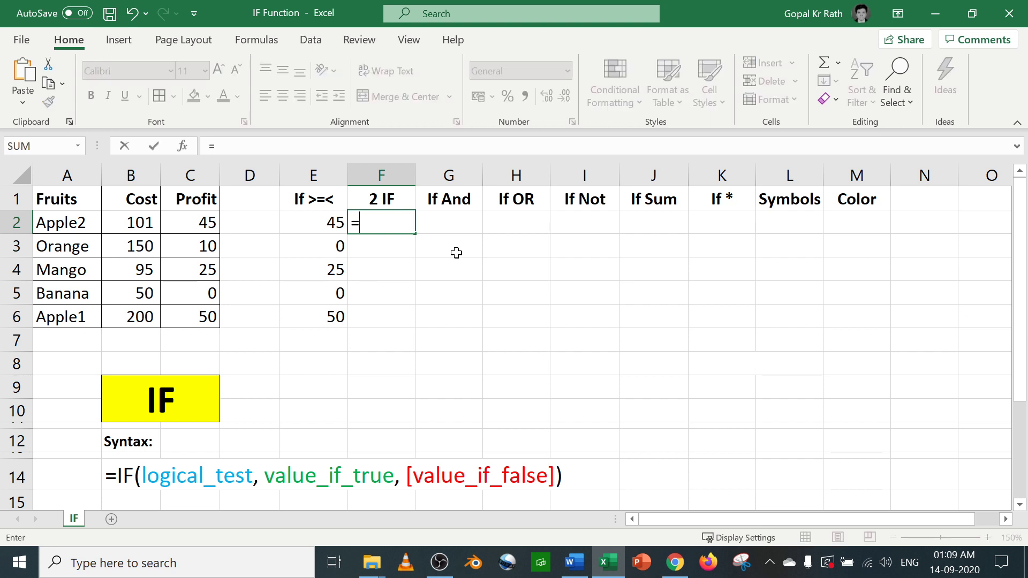
type("if")
key("Tab")
key("Left")
key("Left")
key("Left")
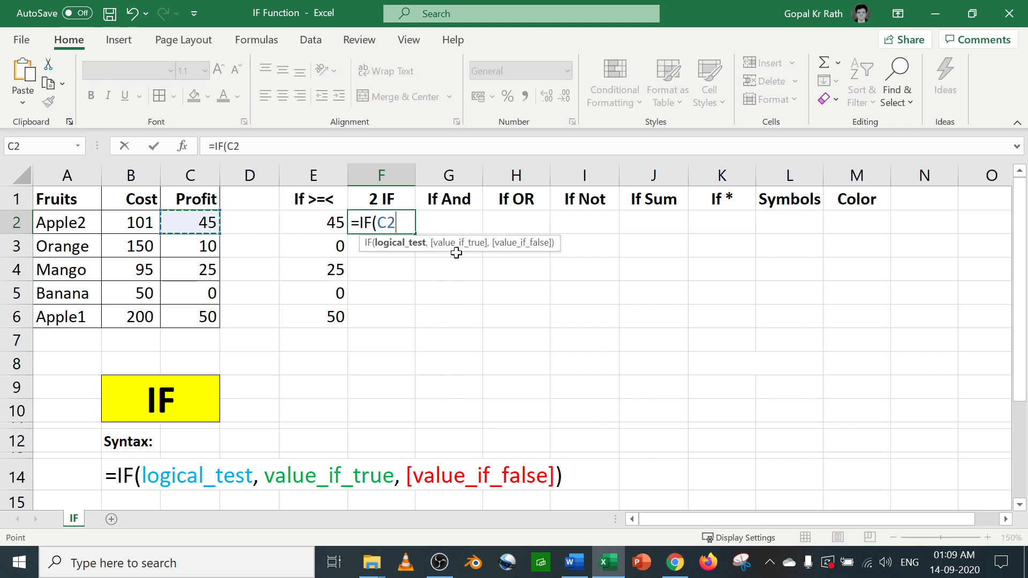
type(">")
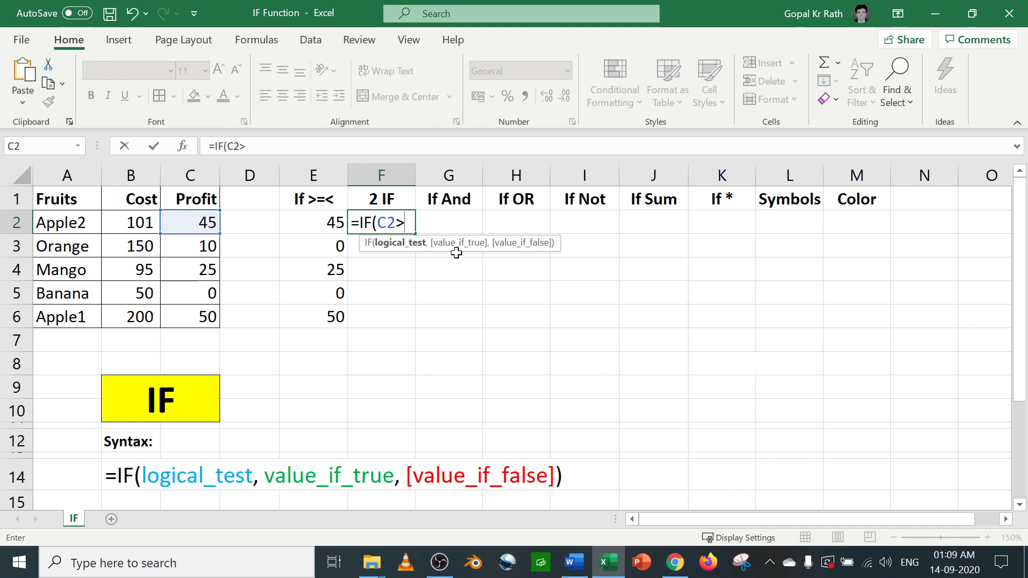
type("=20,")
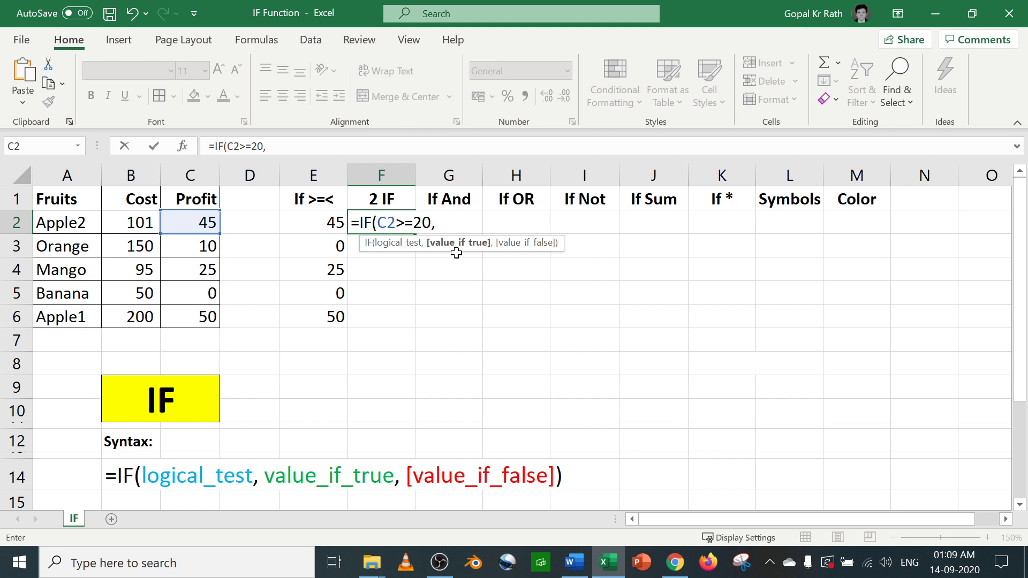
type("\"ok\",\"not")
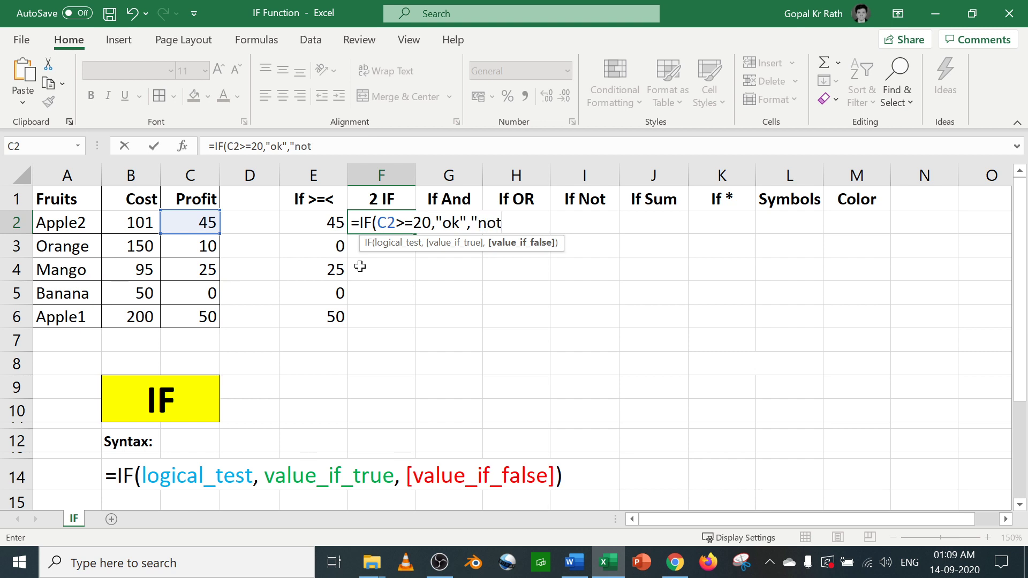
type(" ok\")")
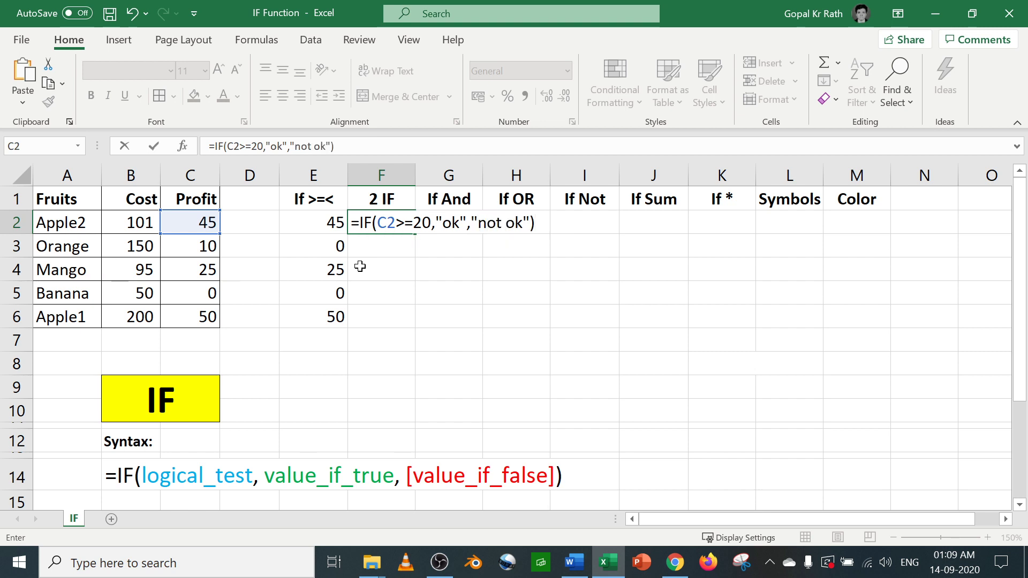
key("Return")
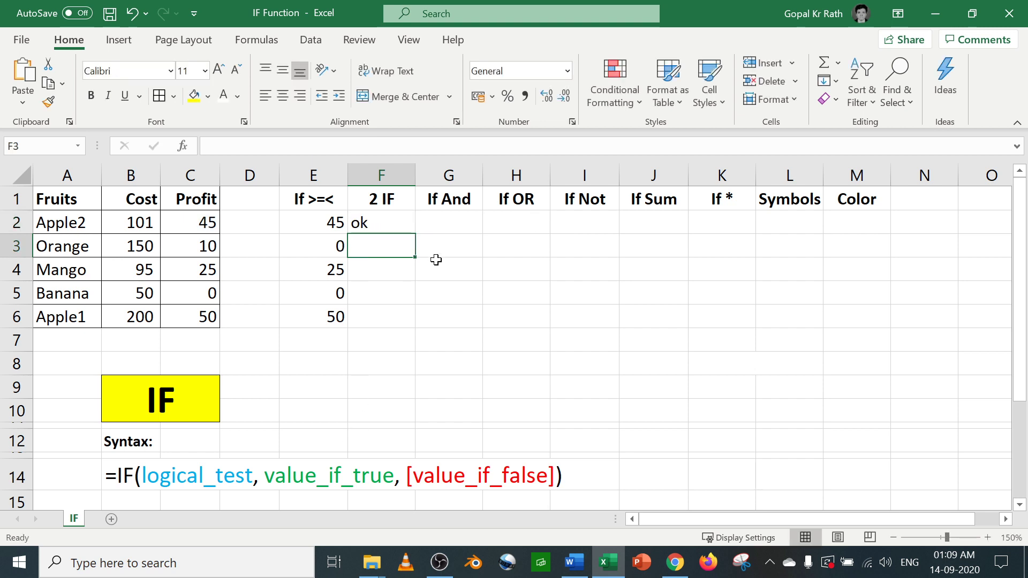
left_click_drag(359, 223, 377, 310)
key("ctrl+d")
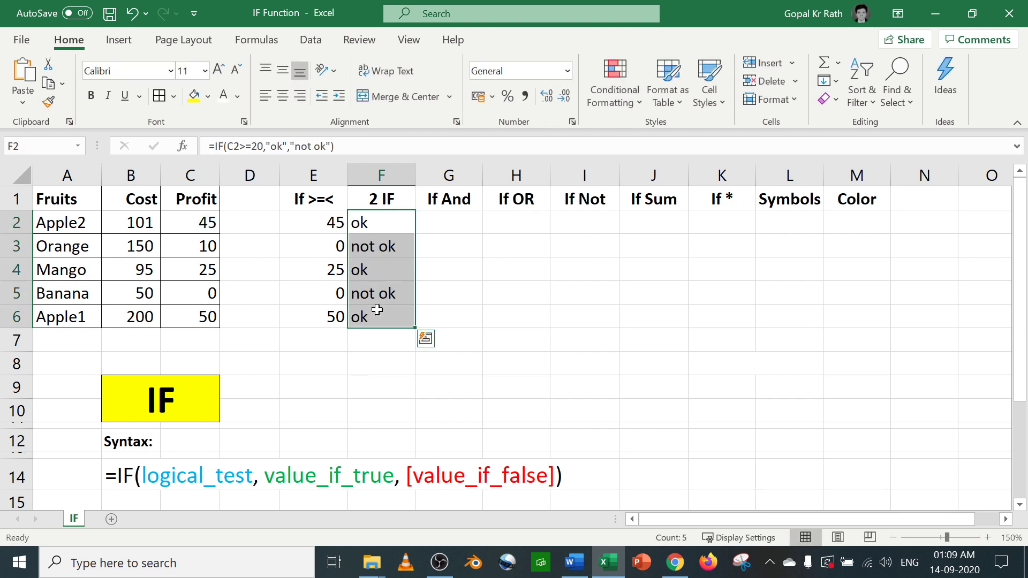
- Examine the IF formulas in cells F2 through F5 and the Profit cells they reference
left_click(378, 223)
double_click(377, 222)
key("Escape")
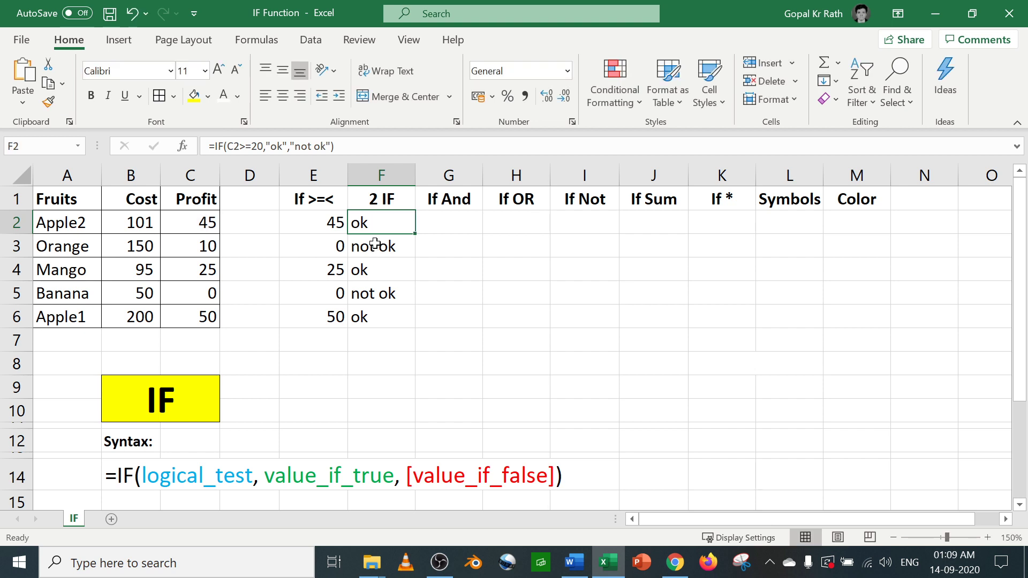
double_click(379, 246)
key("Escape")
double_click(370, 265)
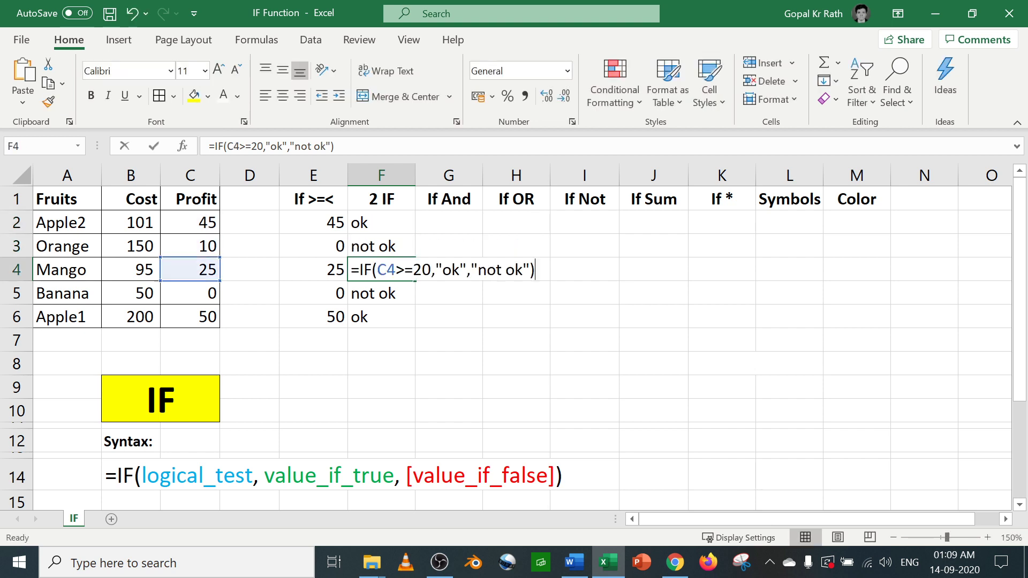
key("Escape")
double_click(375, 296)
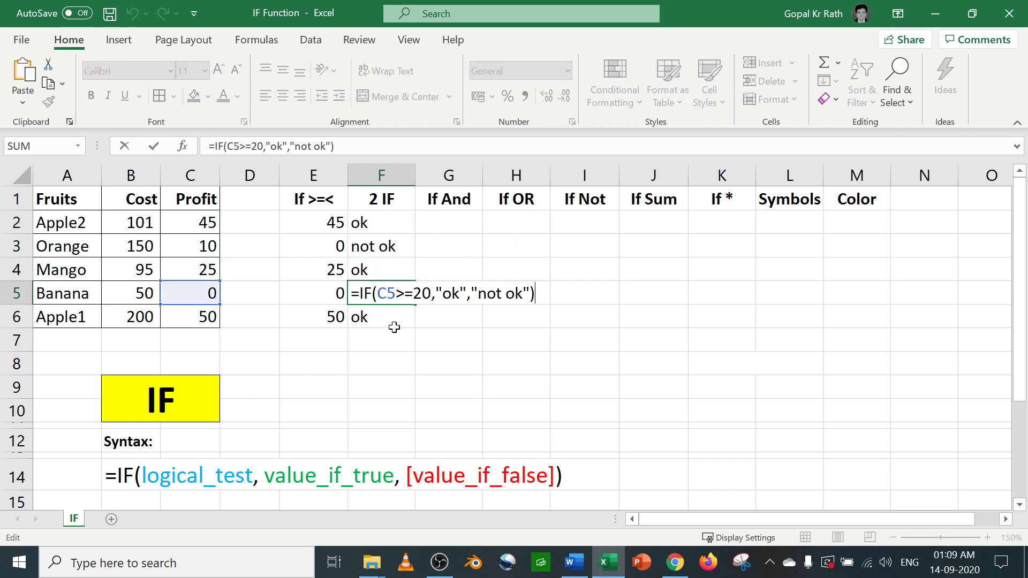
key("Escape")
- Replace the "not ok" argument in F2's formula with the nested function IF(B2>100,C2,"not ok")
left_click(382, 223)
double_click(382, 222)
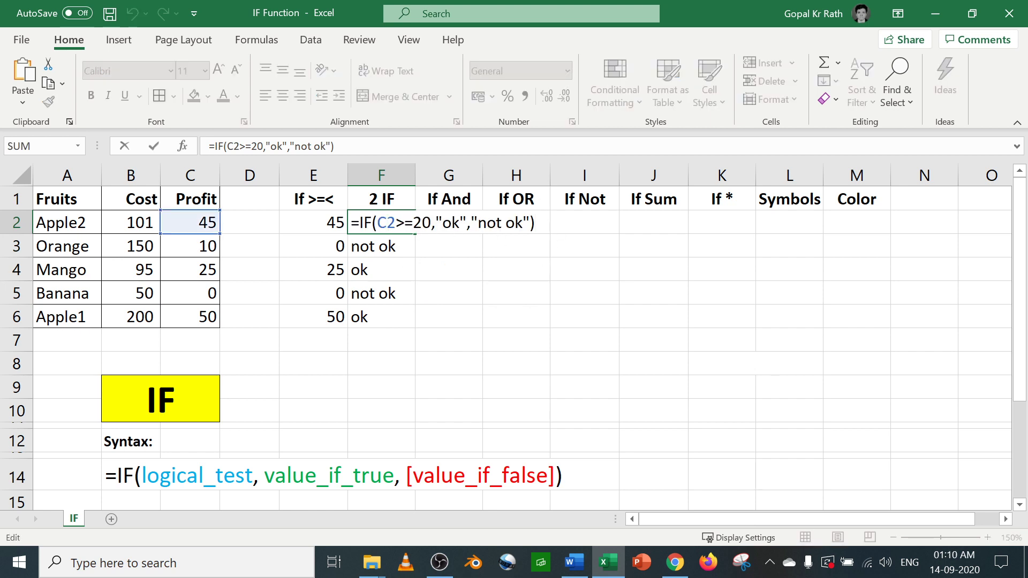
left_click_drag(530, 223, 472, 222)
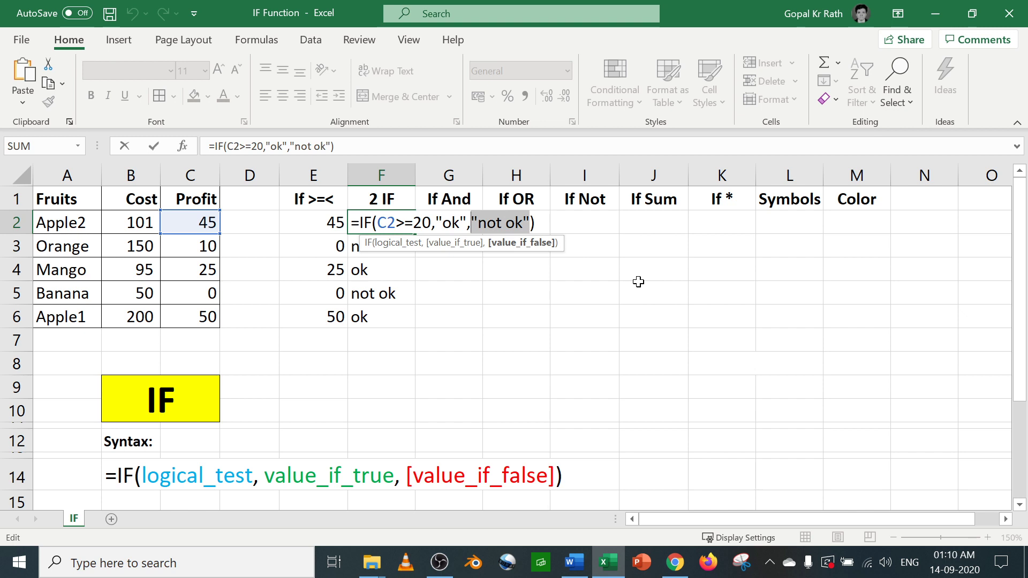
key("Delete")
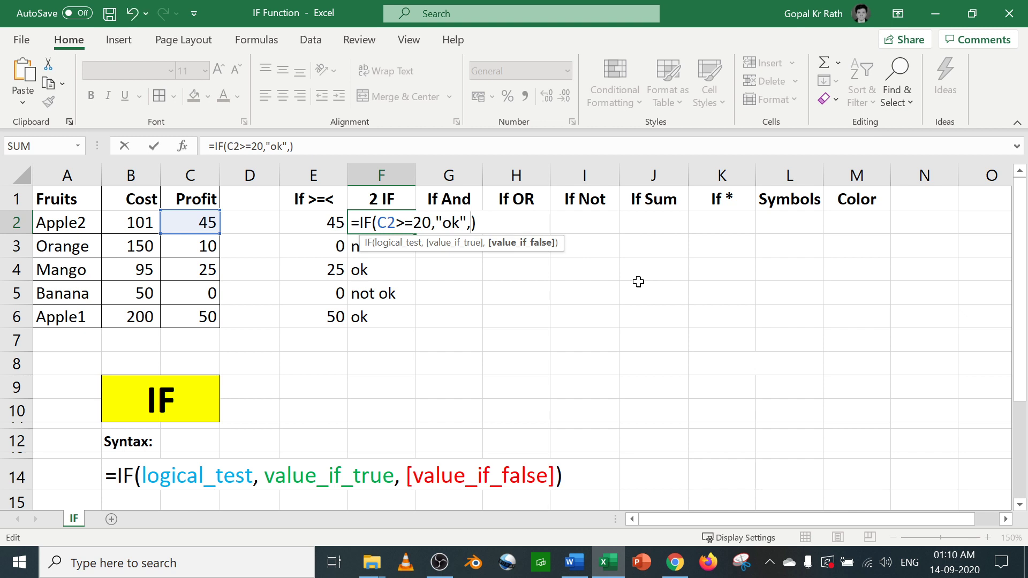
type("IF(")
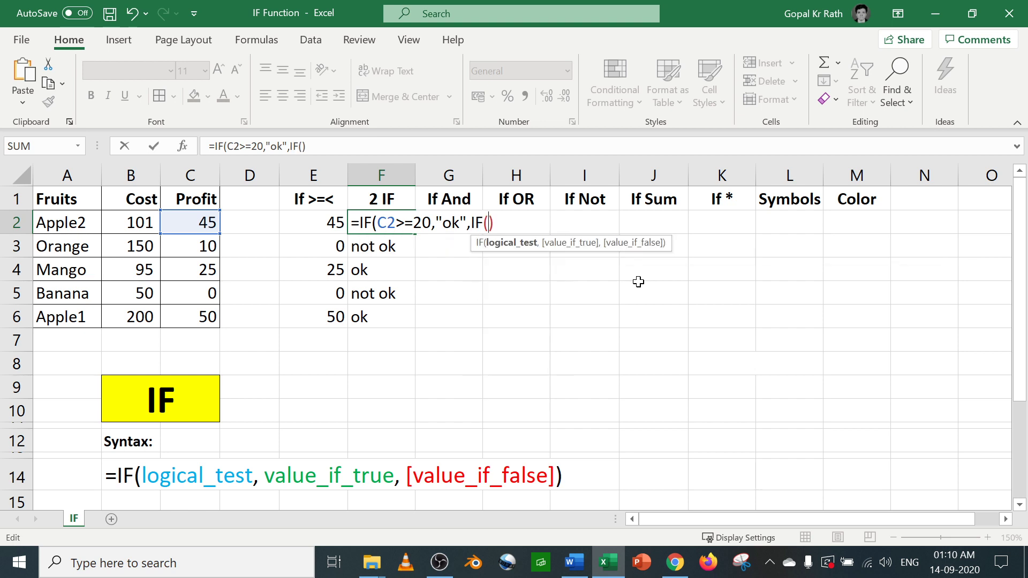
left_click(138, 221)
type(">100")
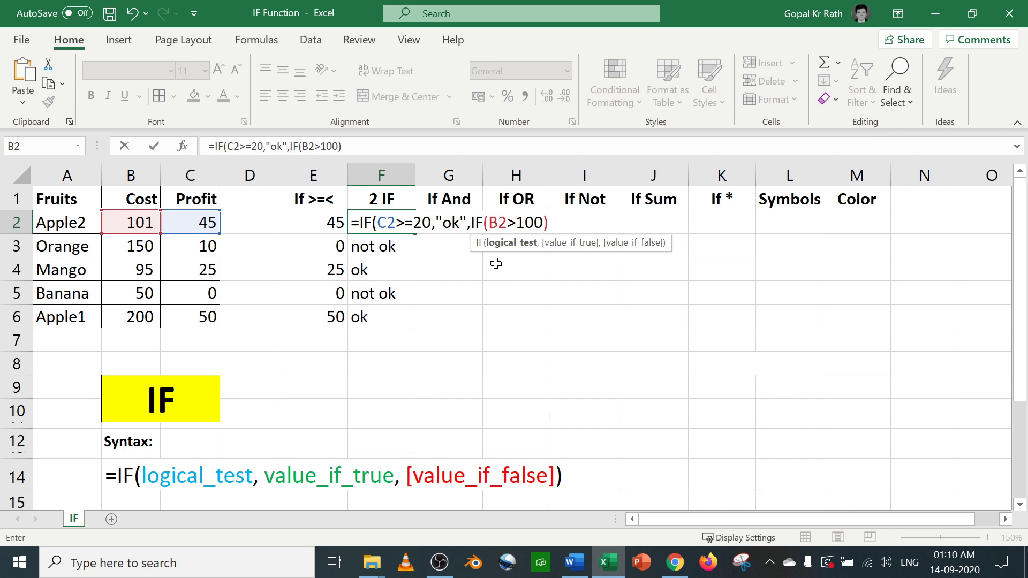
type(",")
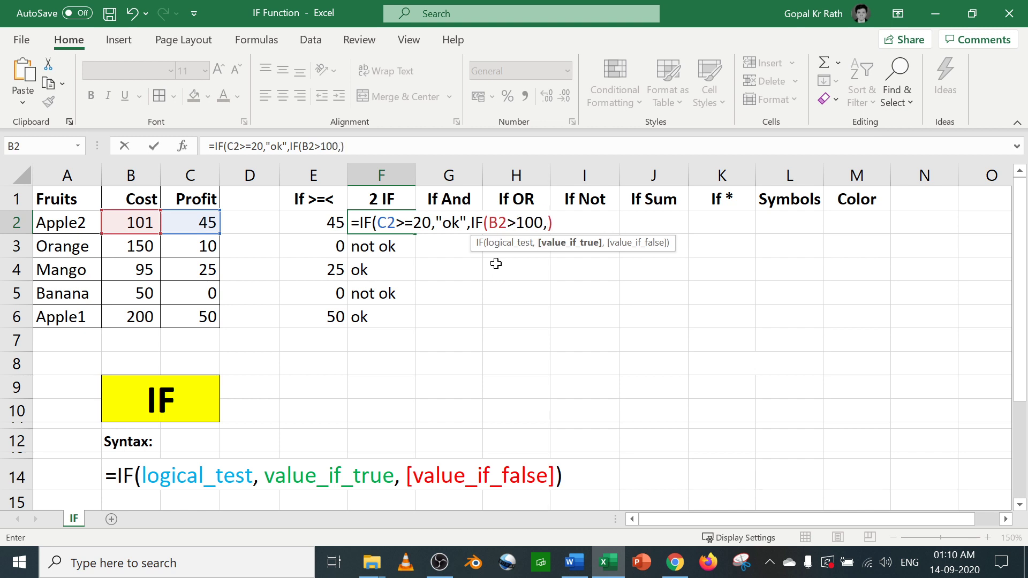
left_click(192, 221)
type(",")
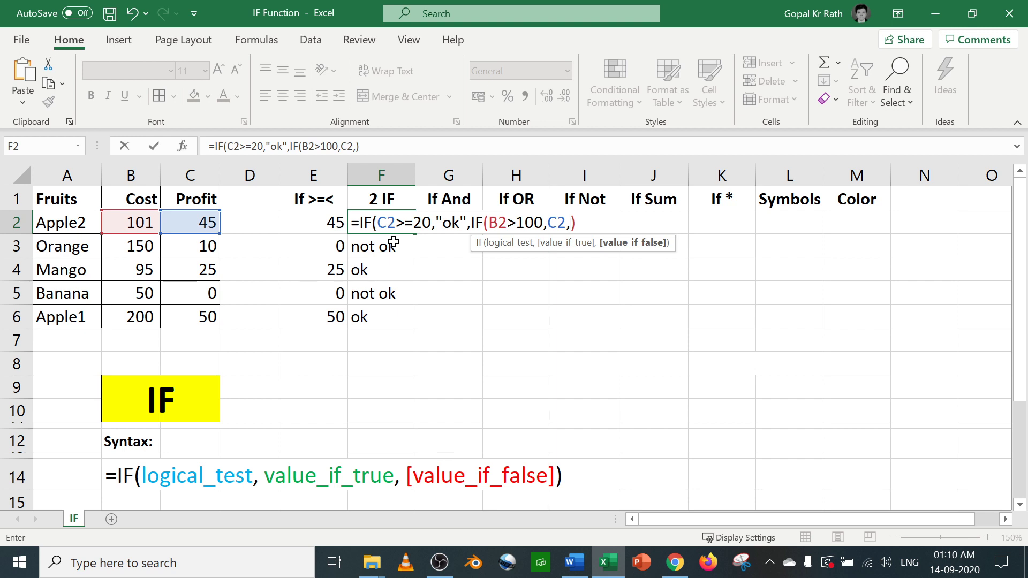
type("\"not ok")
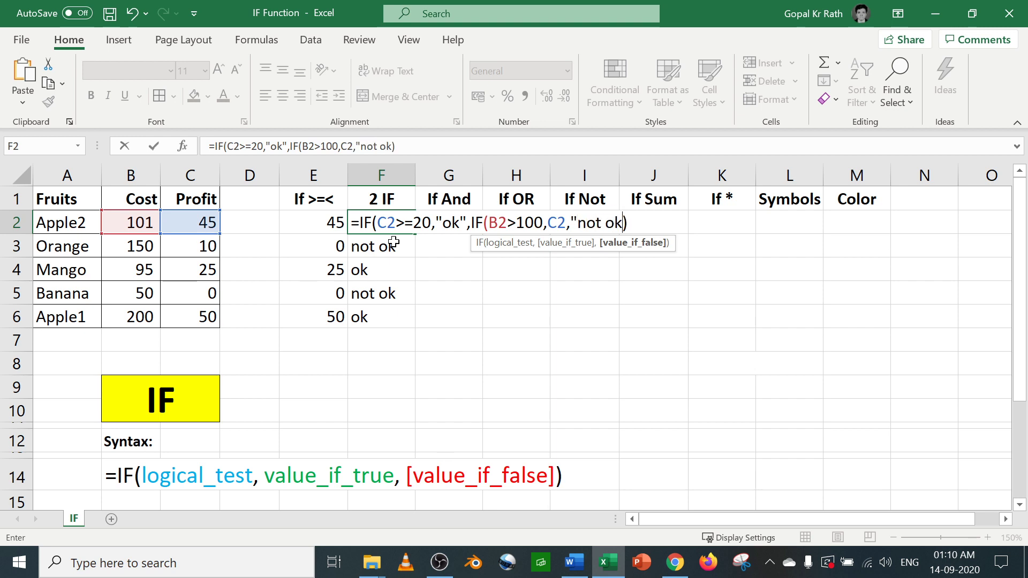
type("\")")
key("Return")
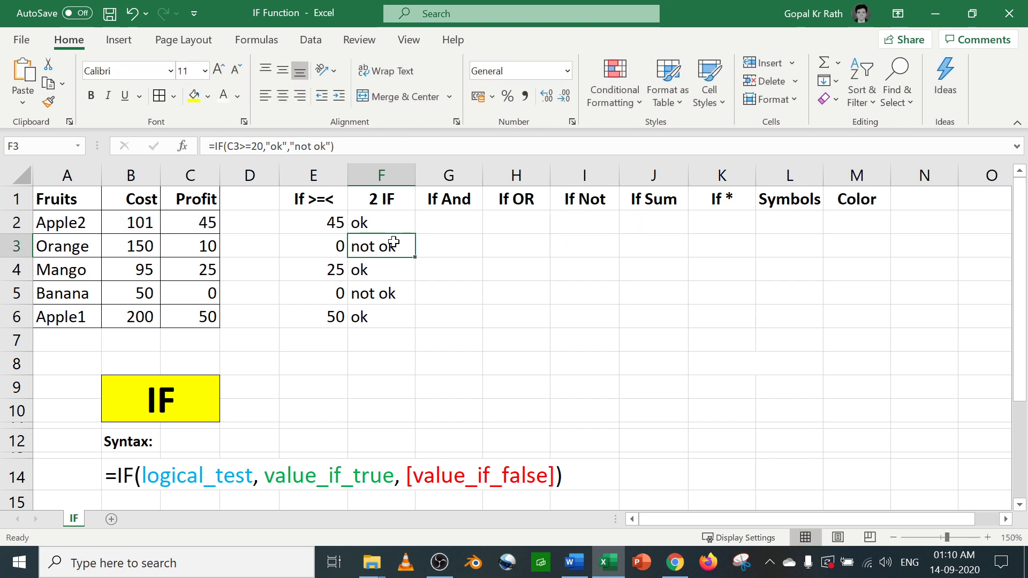
- Fill the nested IF formula from F2 down through F6 and check the formula in F3
key("Up")
key("F2")
key("Escape")
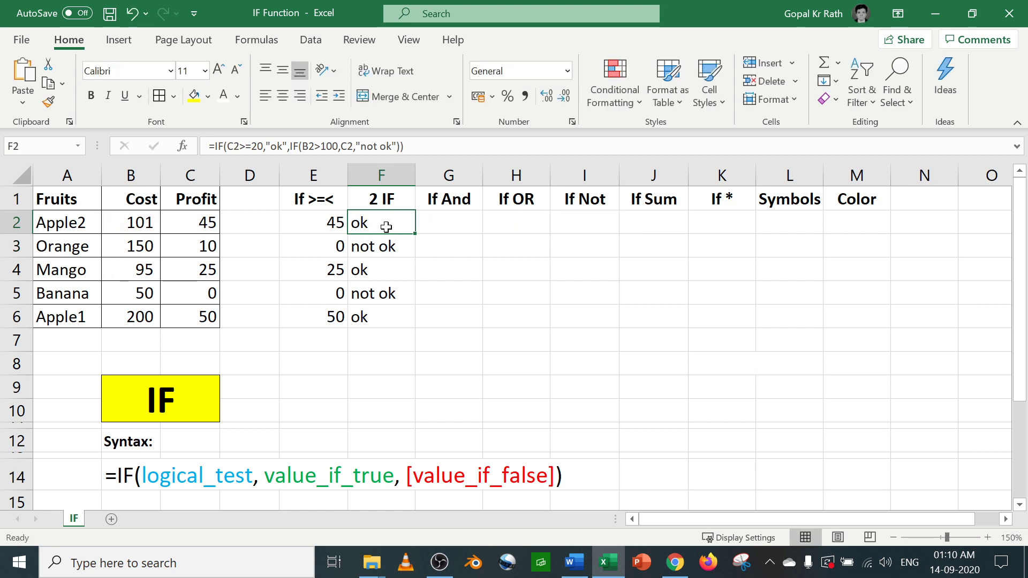
double_click(416, 234)
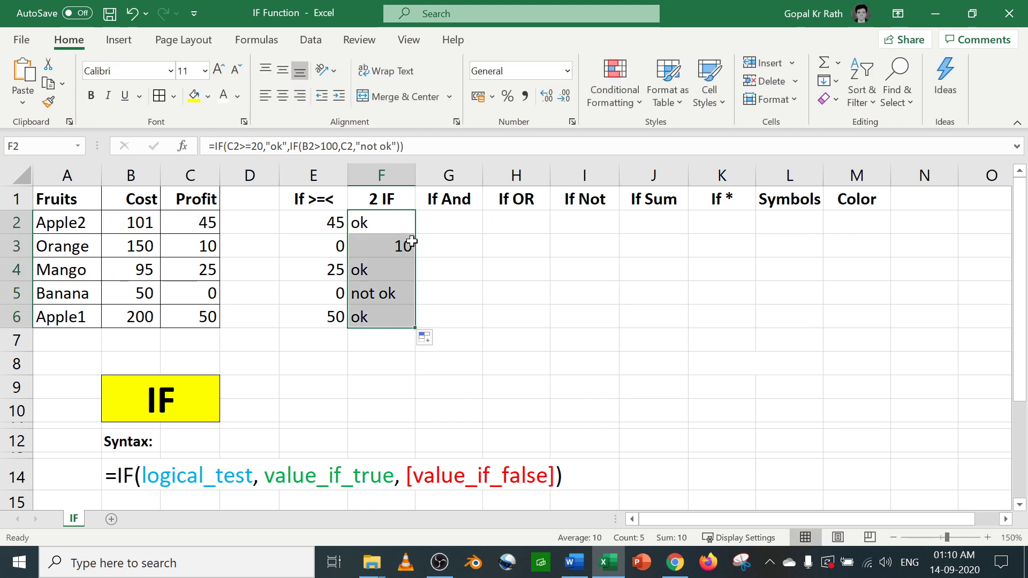
left_click(377, 246)
key("F2")
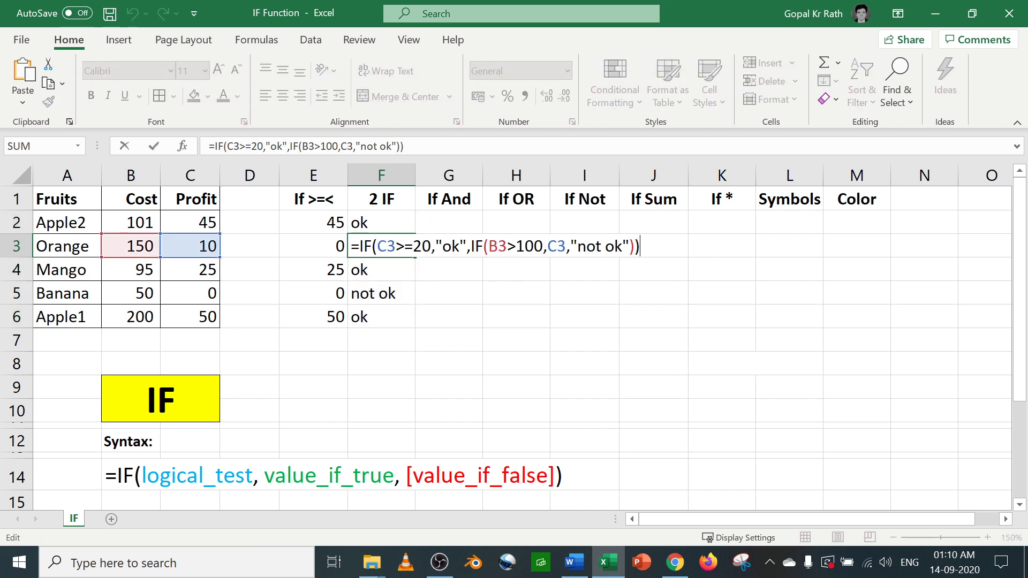
key("Escape")
key("F2")
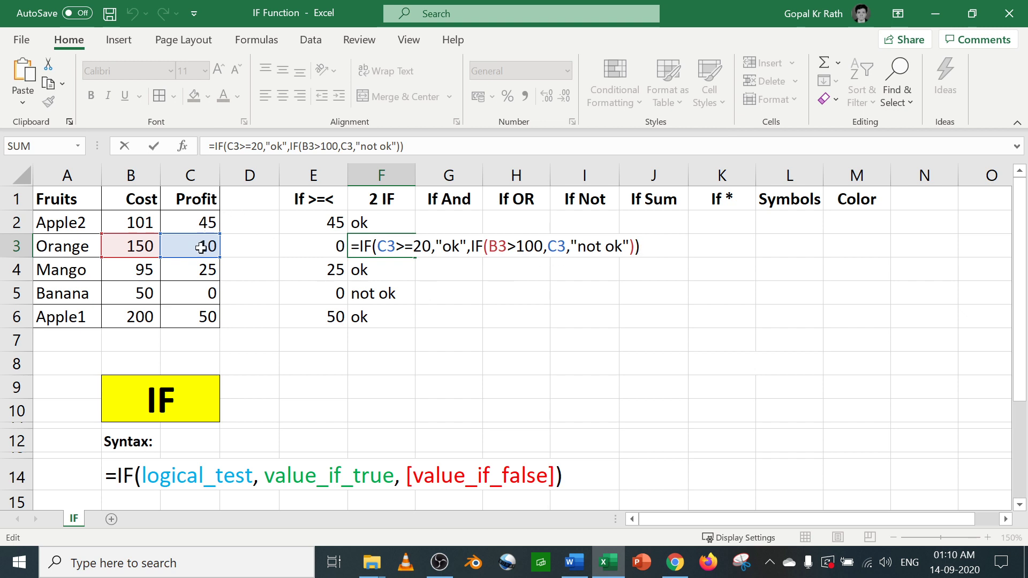
key("ctrl+Return")
- Start an IF formula in cell G2 with AND(B2>100,C2>20) as its logical test
left_click(452, 218)
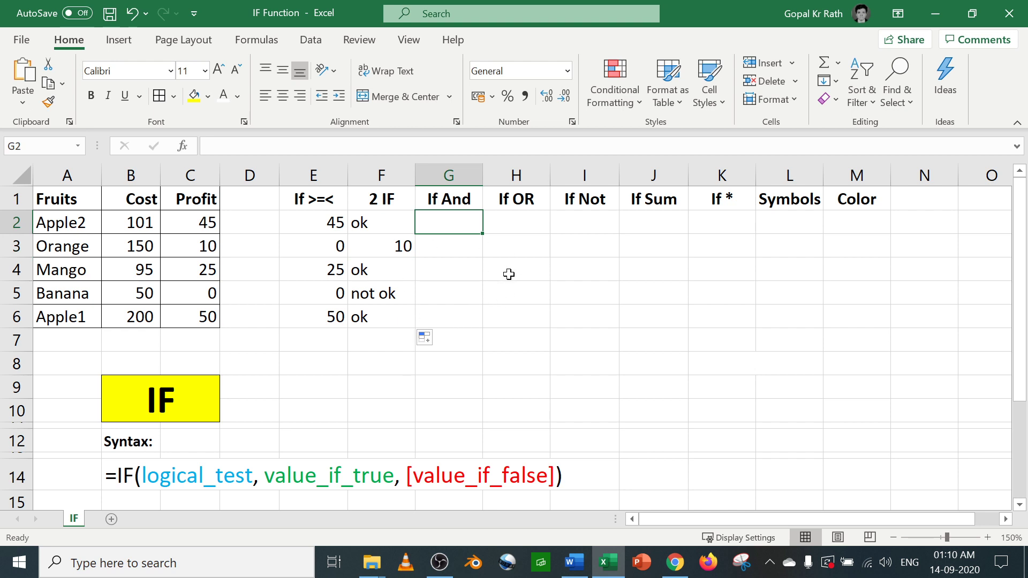
type("=")
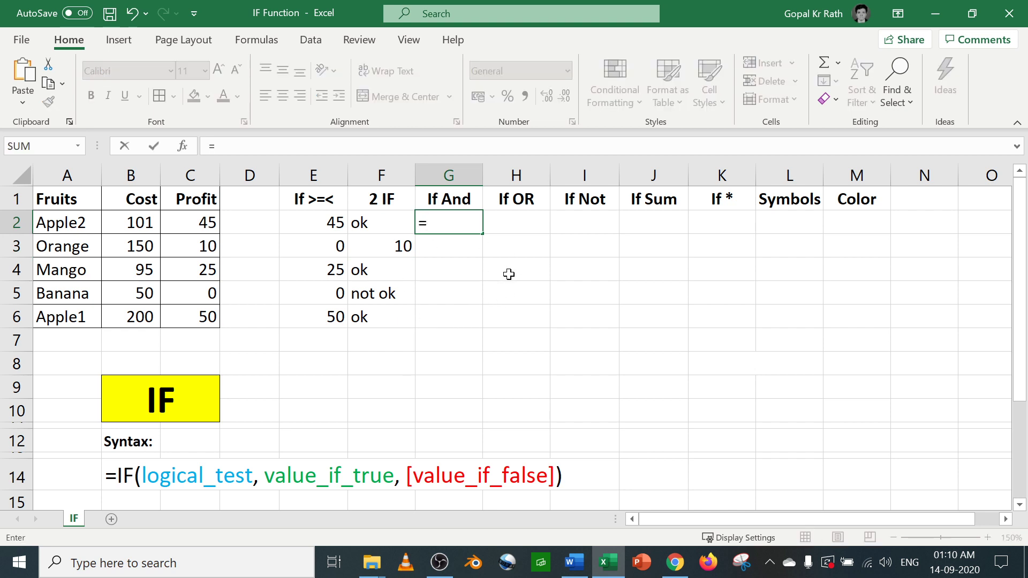
type("if")
key("Tab")
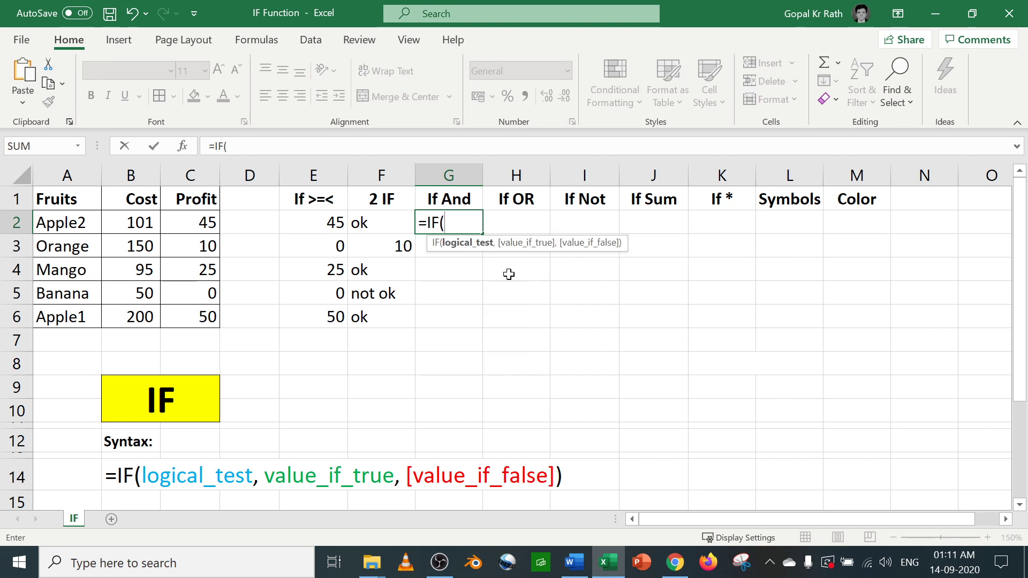
type("and")
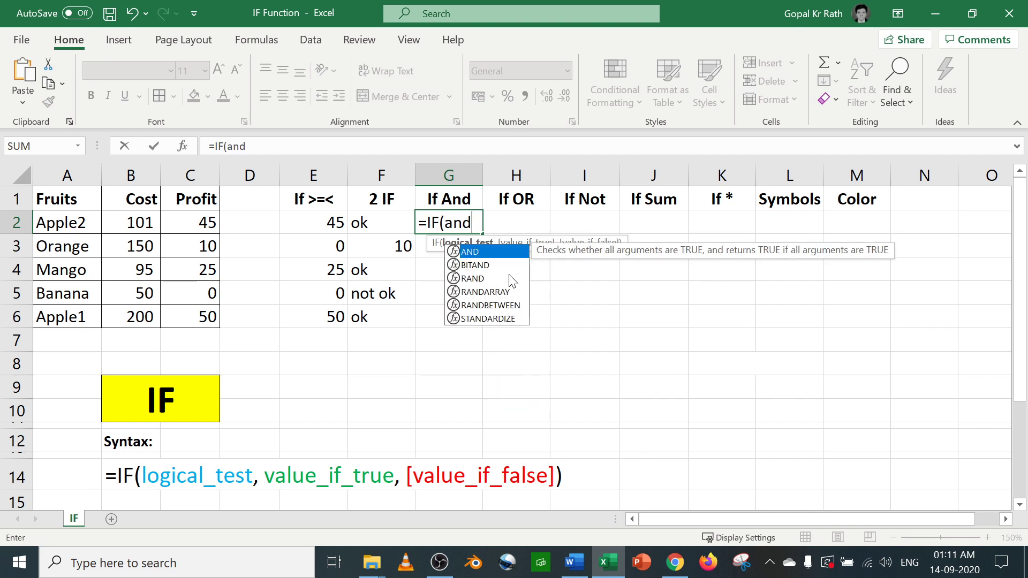
key("Tab")
left_click(134, 220)
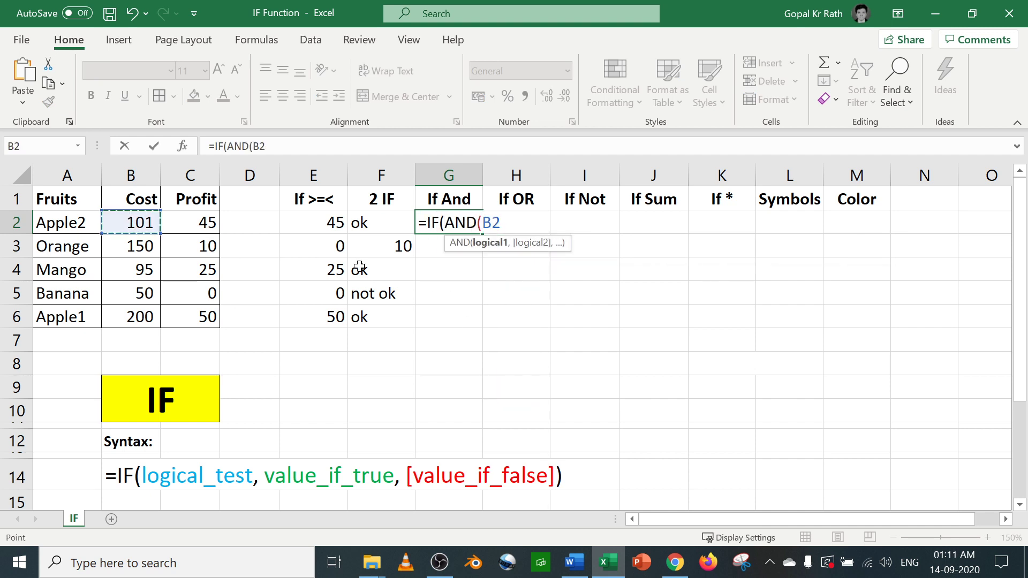
type(">100,")
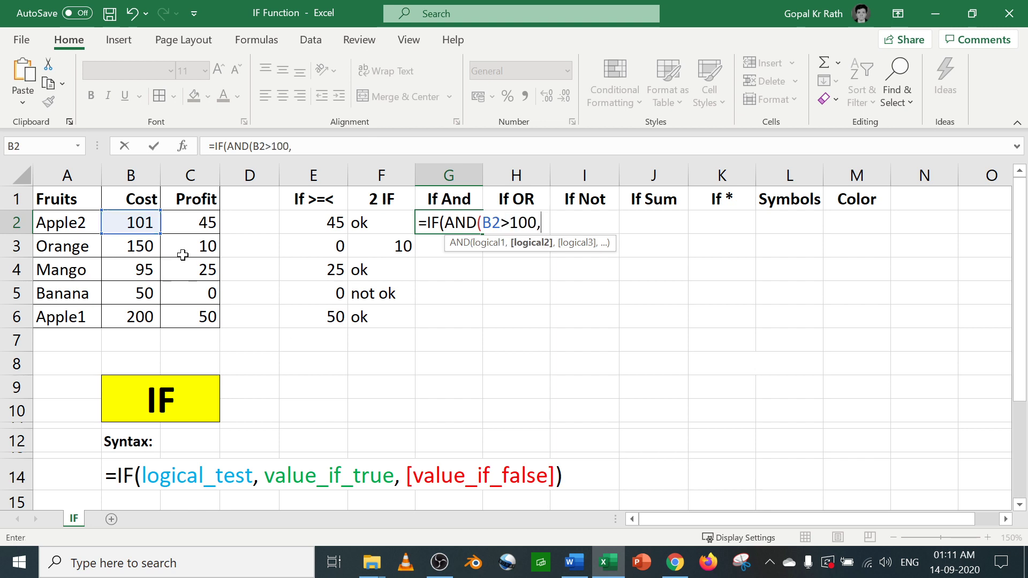
left_click(199, 220)
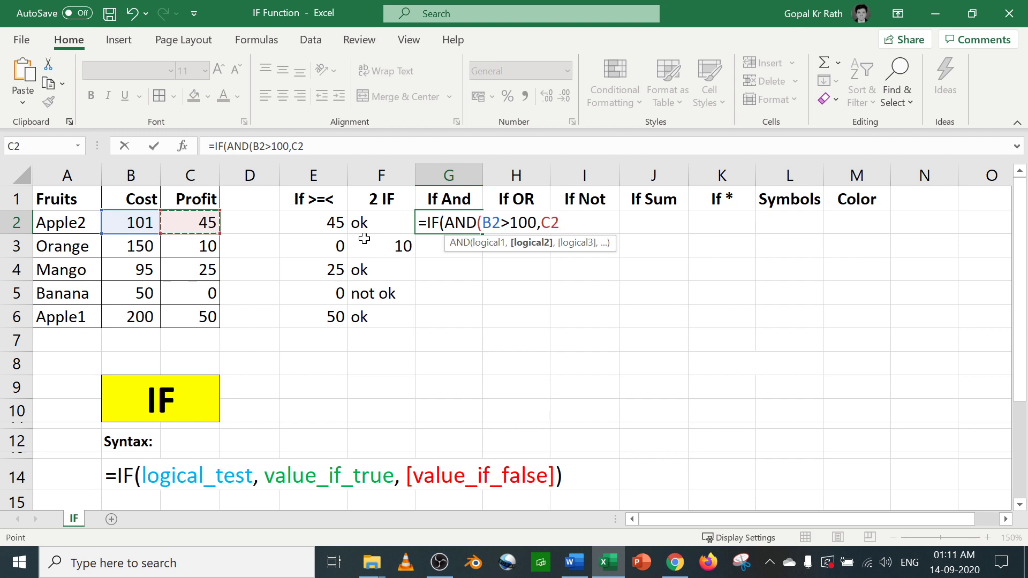
type(">20)")
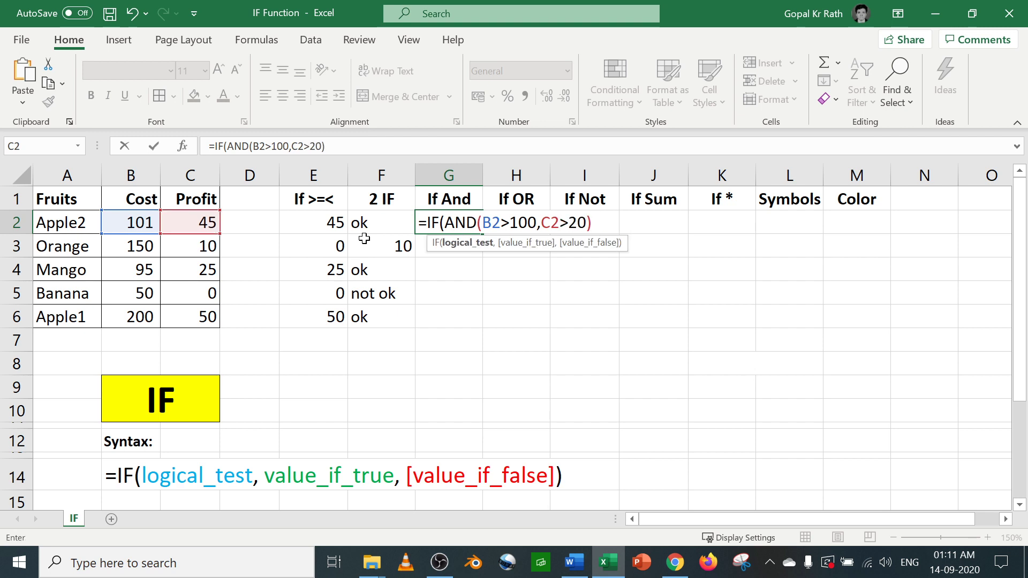
- Complete G2's formula with C2 as the true value and "" as the false value, and fill it down through G6
type(",")
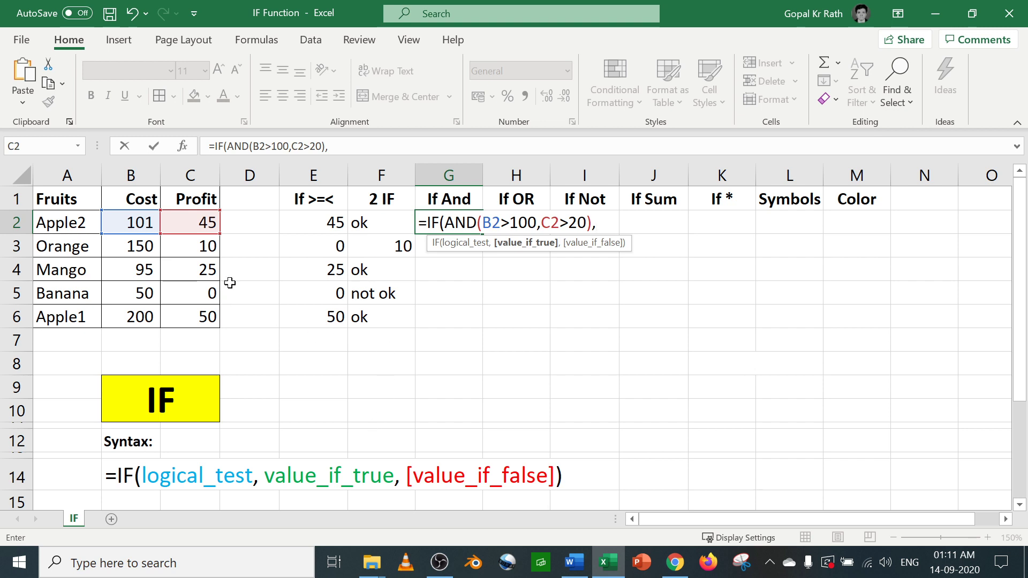
left_click(194, 222)
type(",")
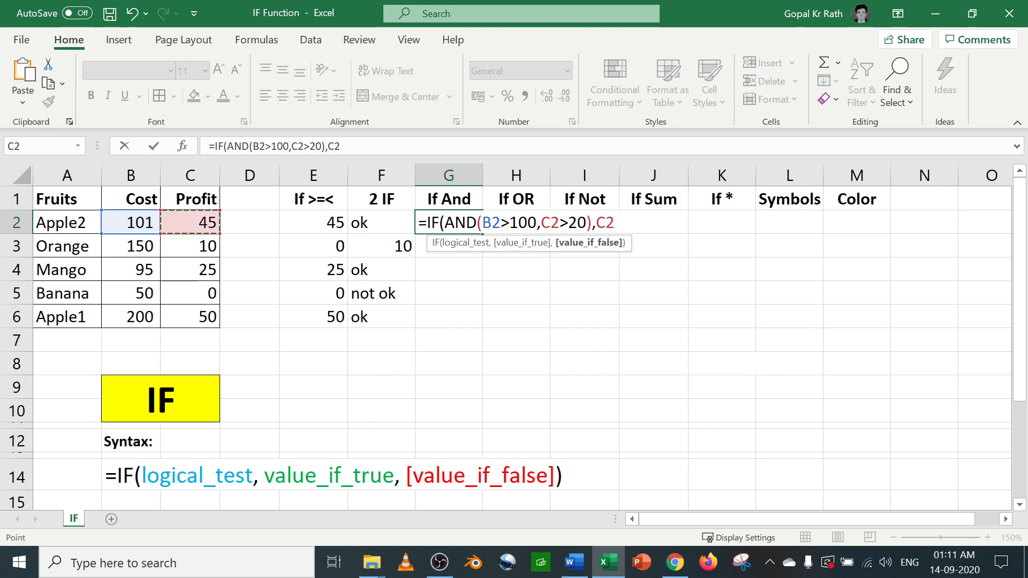
type("\"\")")
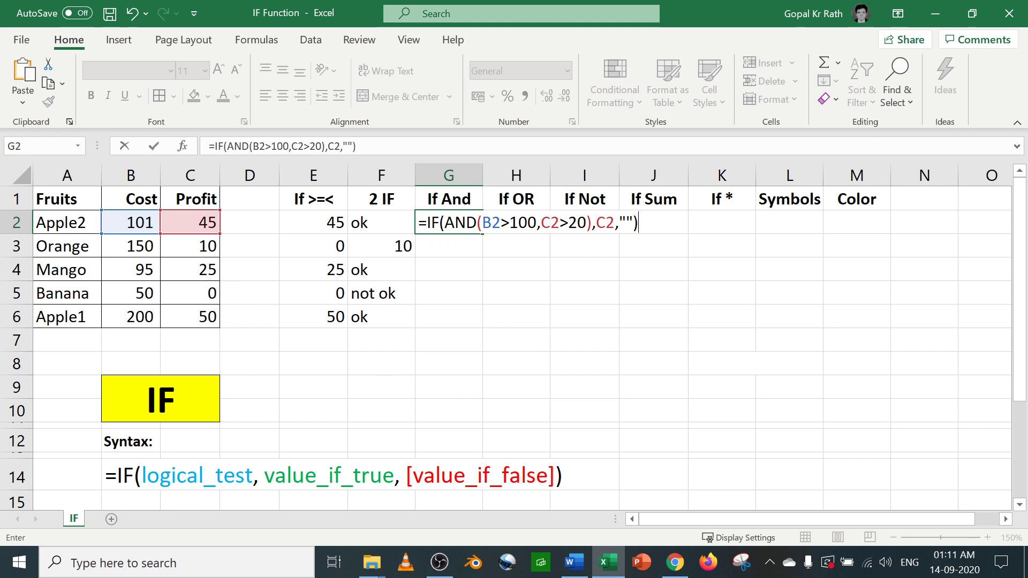
key("Return")
left_click_drag(471, 220, 468, 315)
key("ctrl+d")
- Examine the arguments of the IF and AND functions in G2's formula
left_click(469, 223)
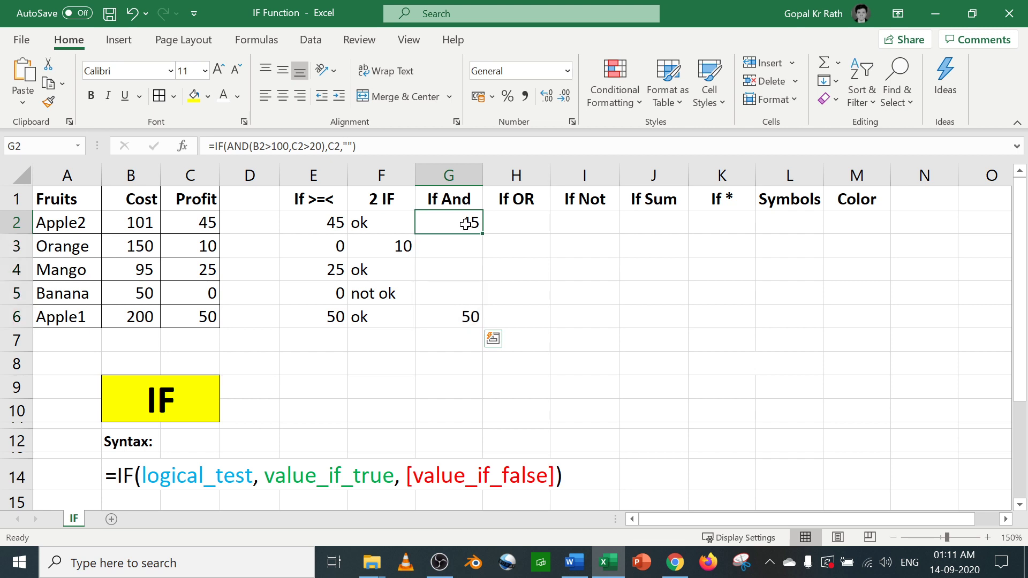
key("F2")
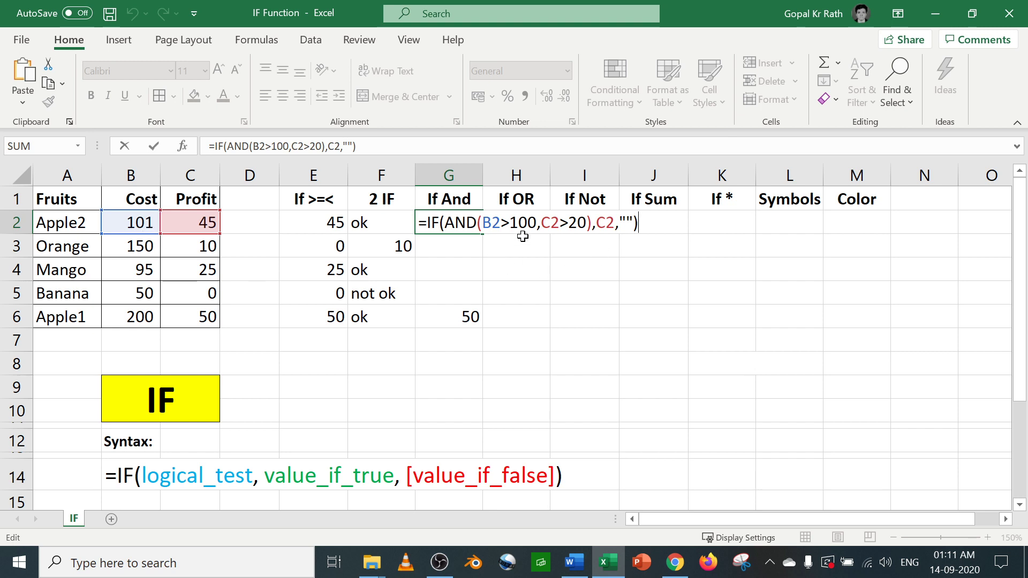
key("Left")
key("Left")
key("Left")
key("Left")
key("Left")
key("Left")
key("Left")
key("Left")
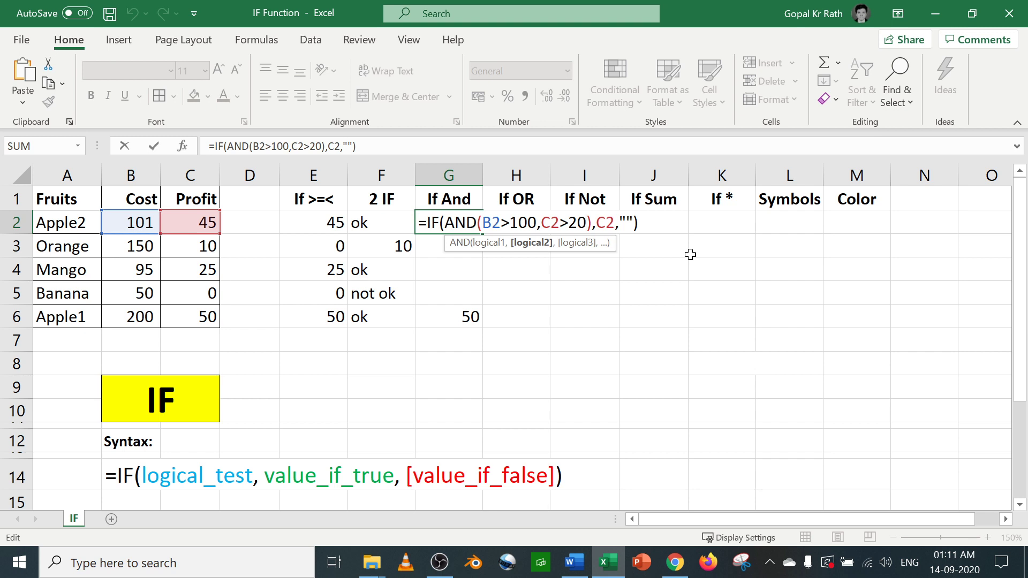
key("ctrl+Return")
- Rename the fruit in cell A2 as Apple
double_click(82, 223)
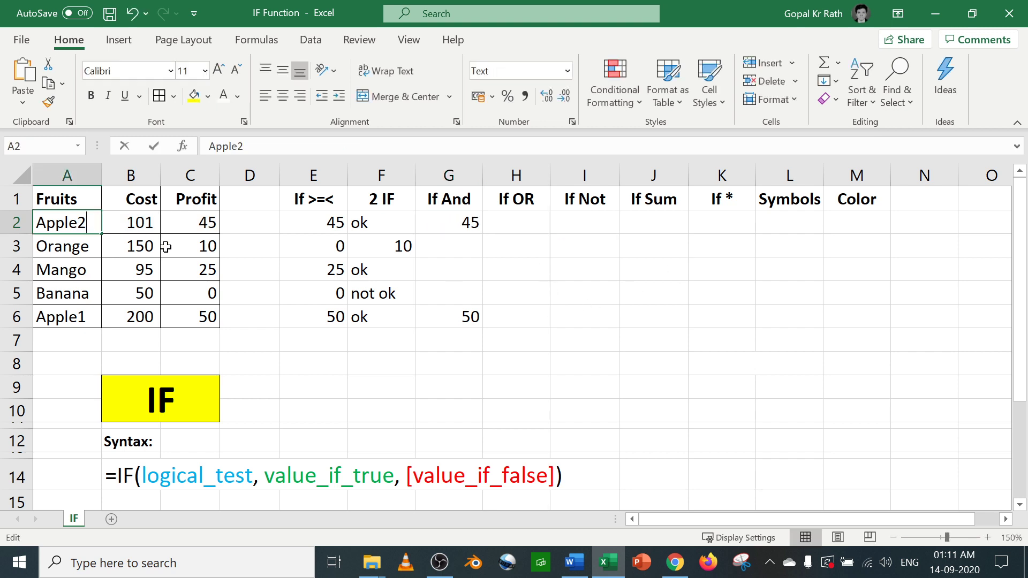
key("BackSpace")
key("Return")
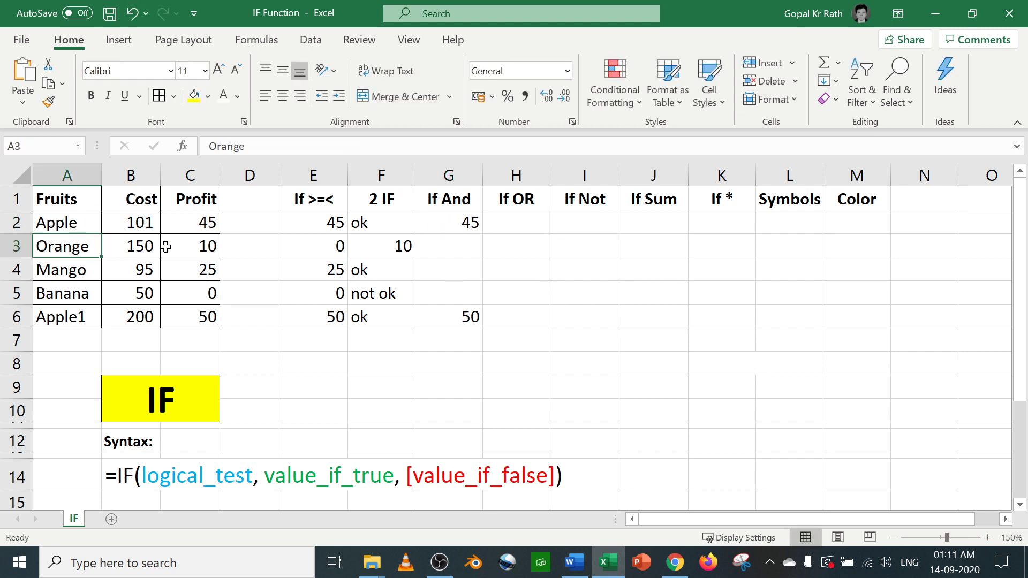
- Add the condition A2="Apple" to the AND test in G2 and fill the formula down through G6
double_click(459, 222)
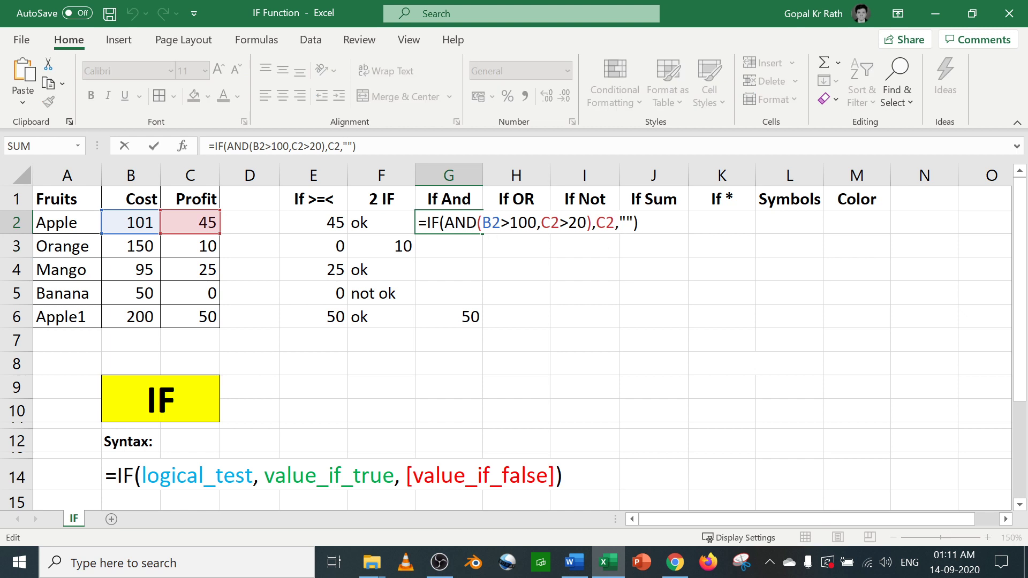
left_click(587, 222)
type(",")
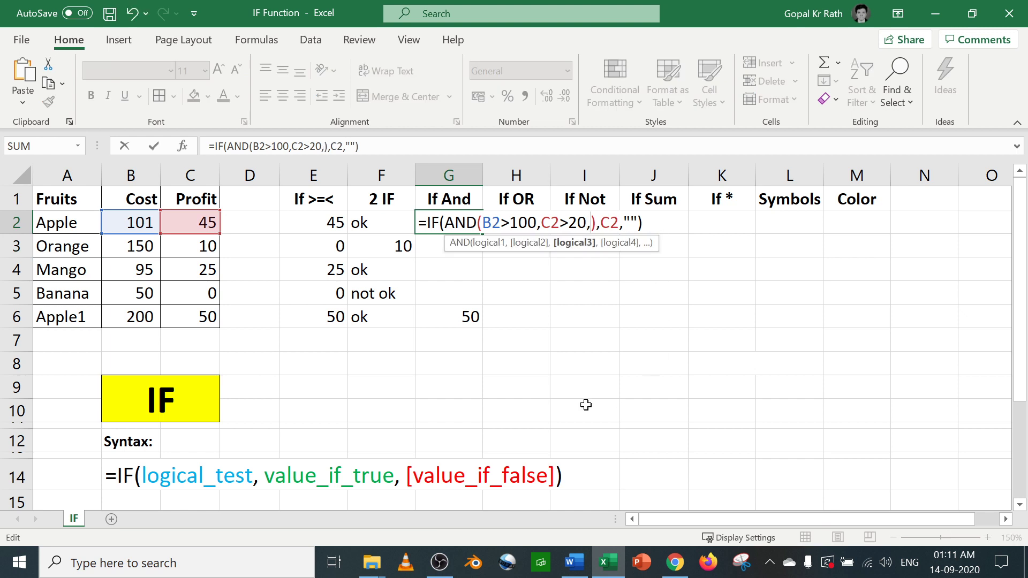
left_click(64, 225)
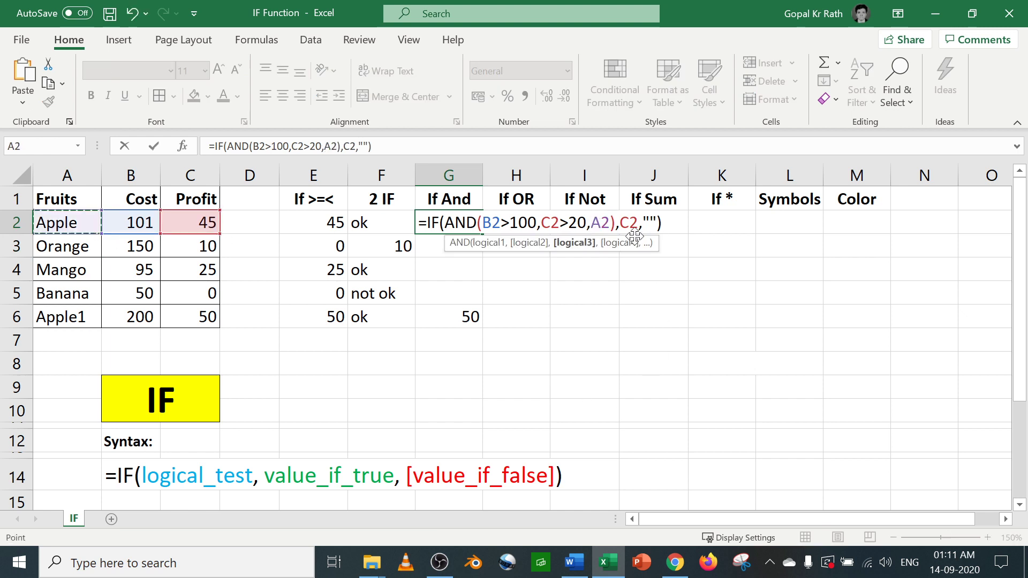
type("=\"Apple")
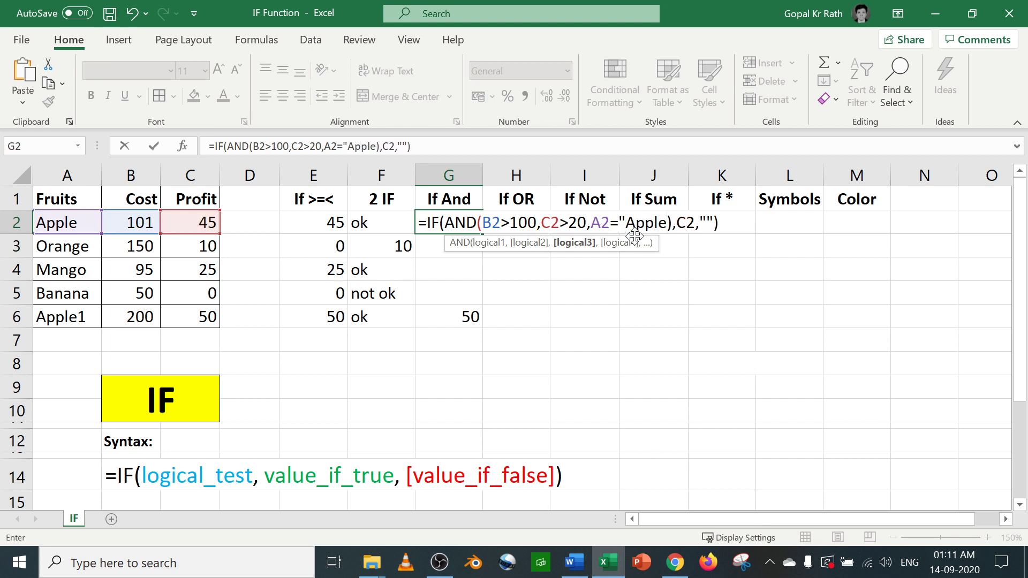
type("\"")
key("Return")
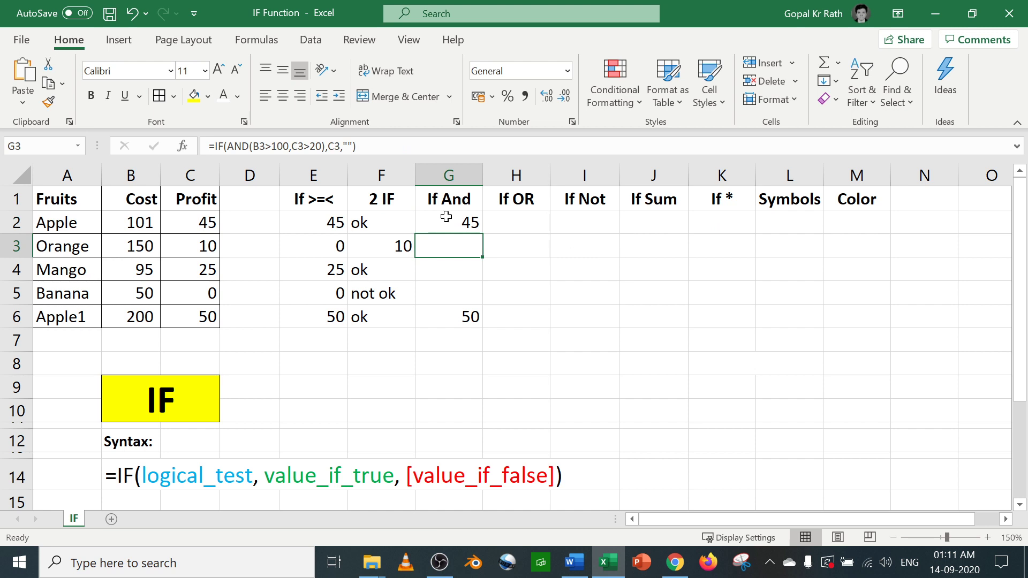
left_click_drag(448, 213, 454, 310)
key("ctrl+d")
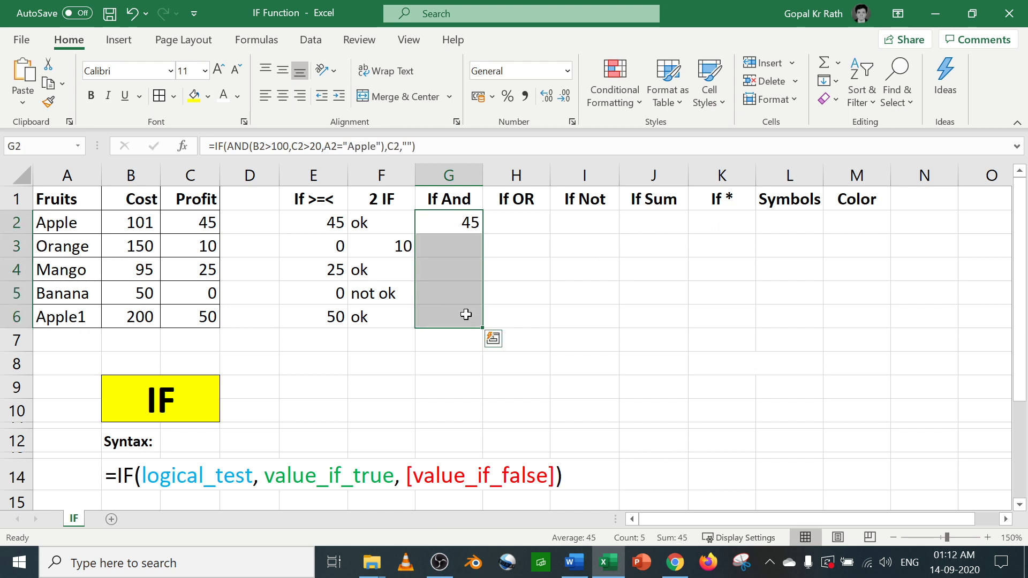
- Examine the formulas in G6 and G2, the fruit names in A6 and A2, and the If * column
double_click(465, 314)
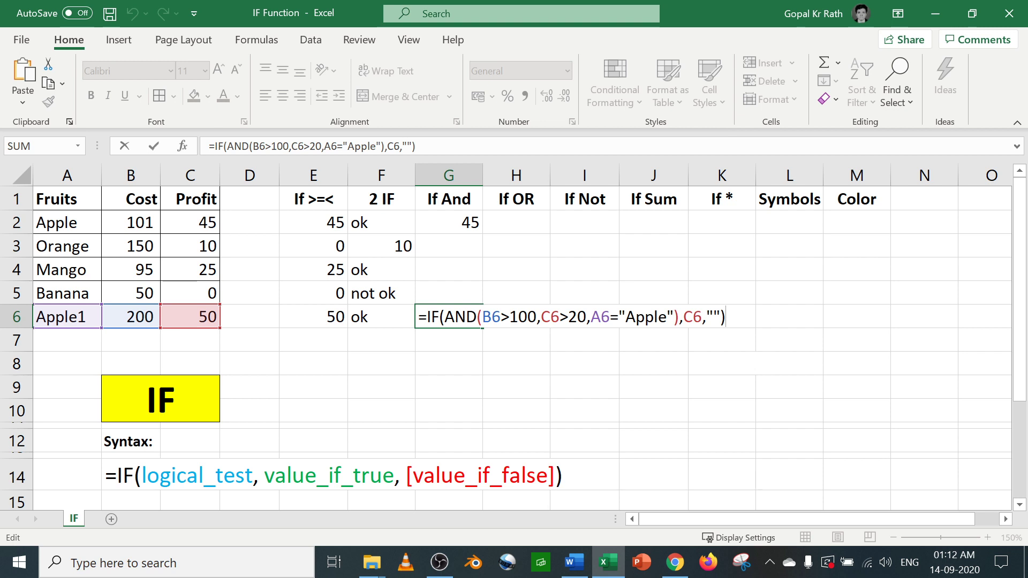
key("Escape")
left_click(459, 225)
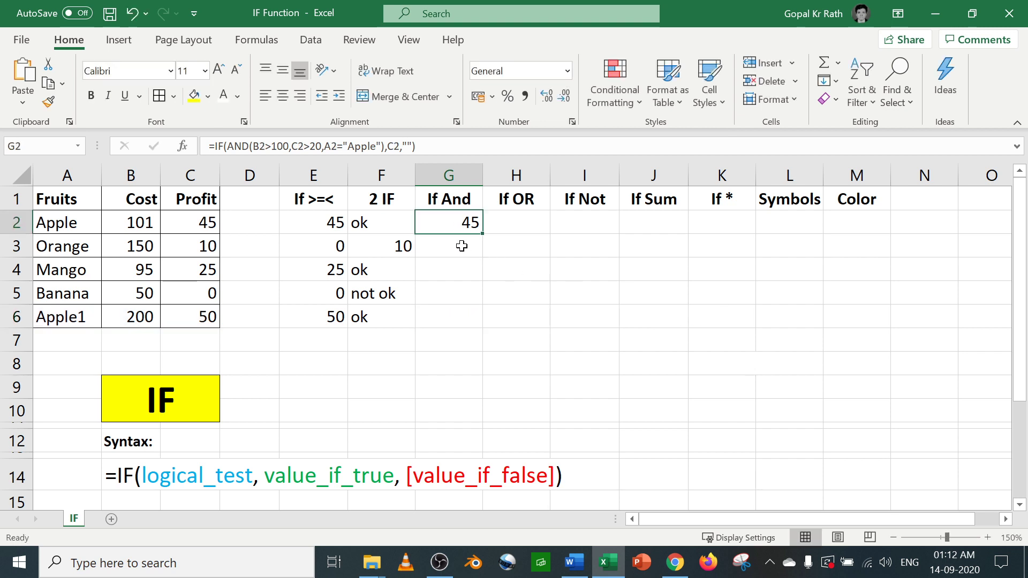
left_click(54, 317)
left_click(83, 224)
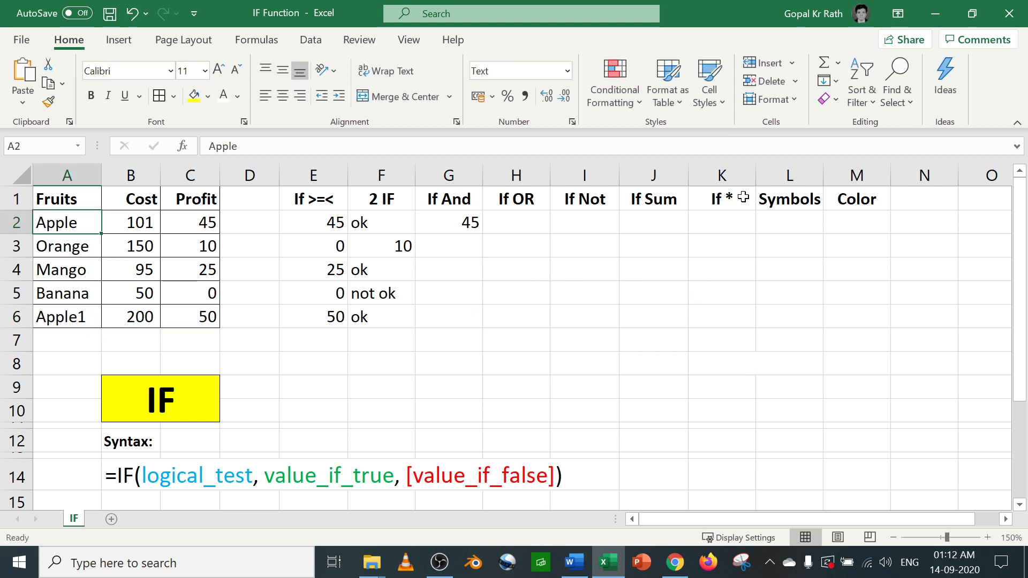
left_click_drag(724, 196, 734, 323)
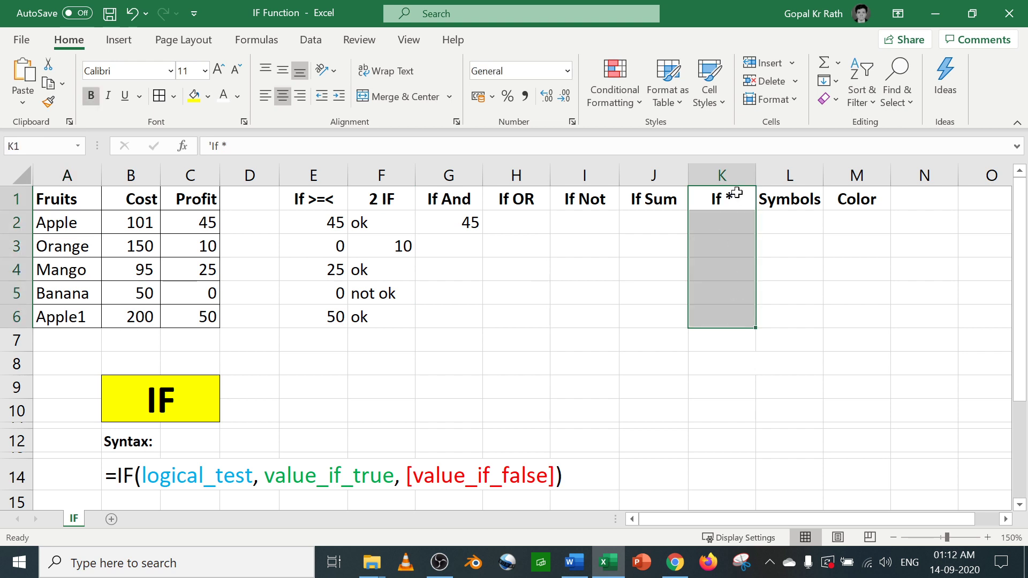
left_click(729, 198)
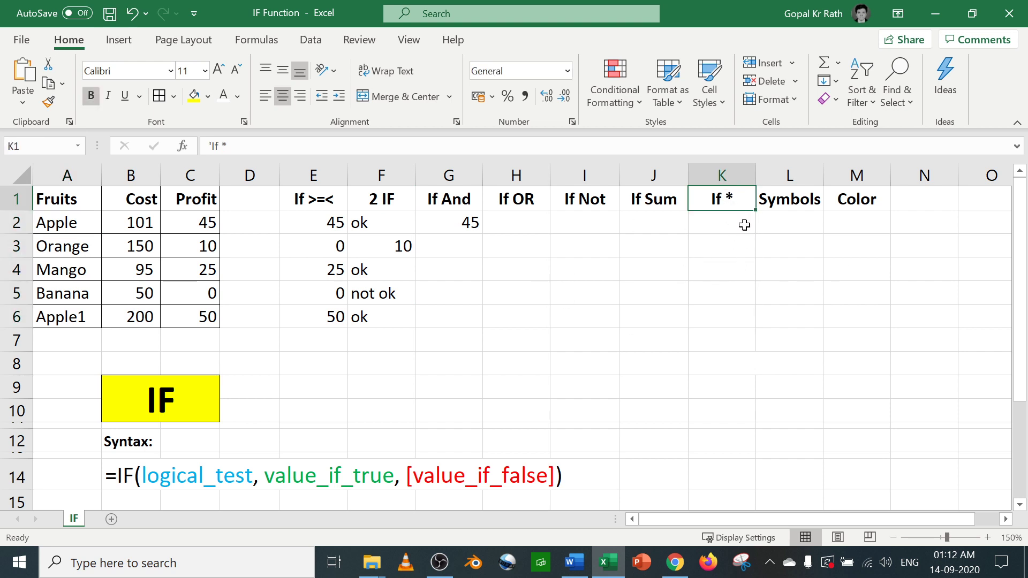
left_click(456, 220)
left_click(535, 223)
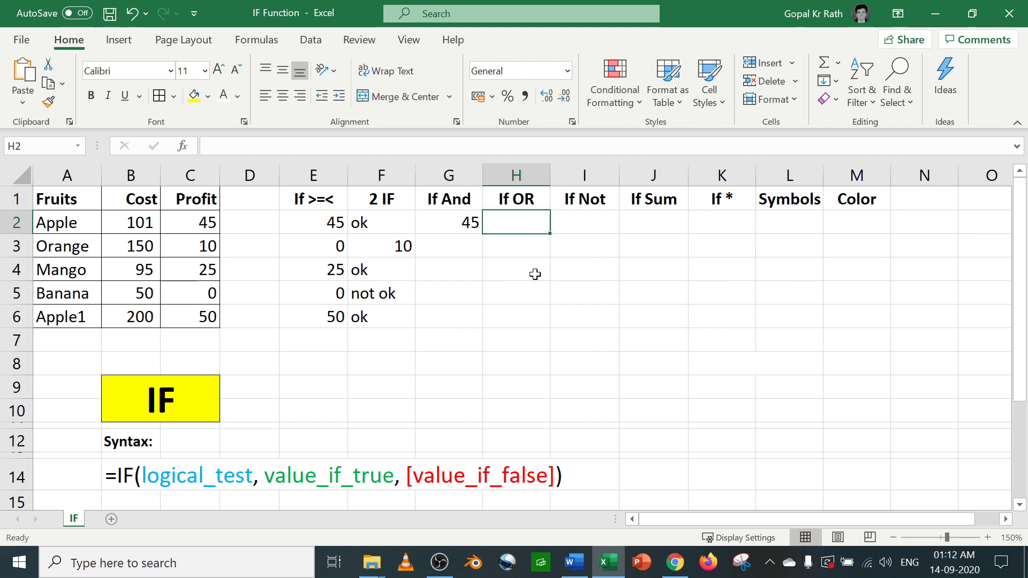
left_click(455, 222)
- Begin an IF formula in H2 with the logical test OR(B2>=100,C2>20)
left_click(531, 220)
type("=if")
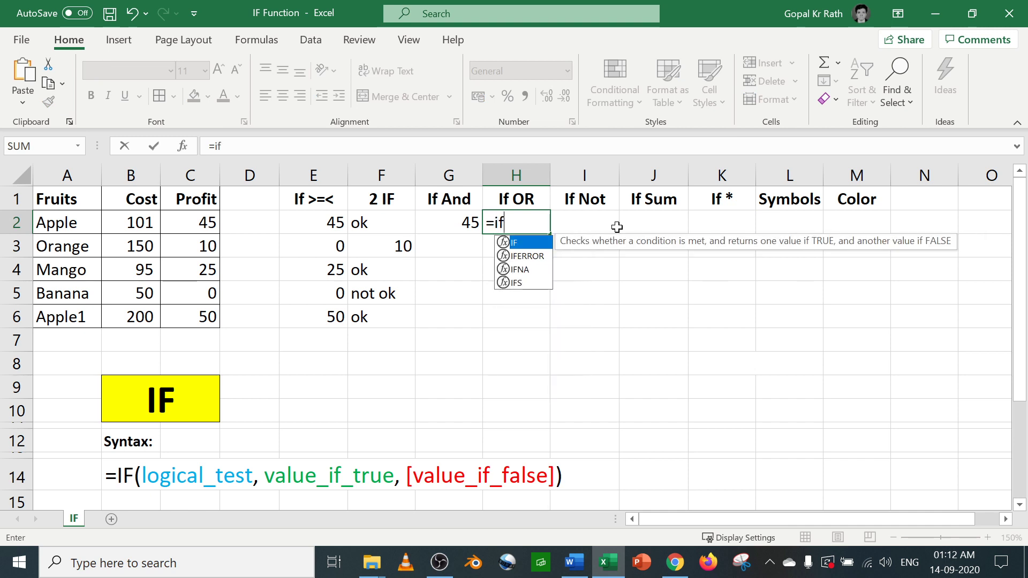
key("Tab")
type("or")
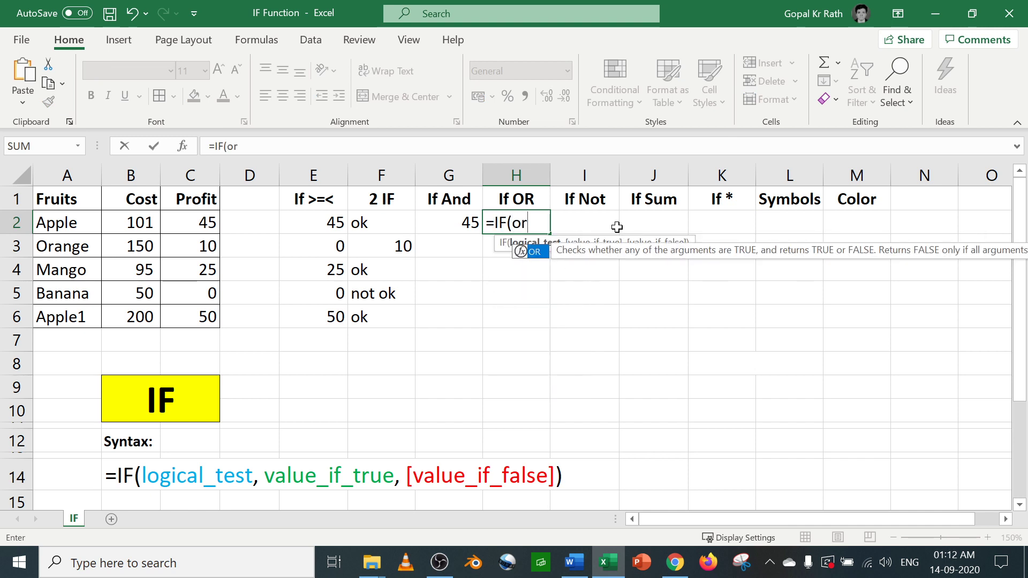
key("Tab")
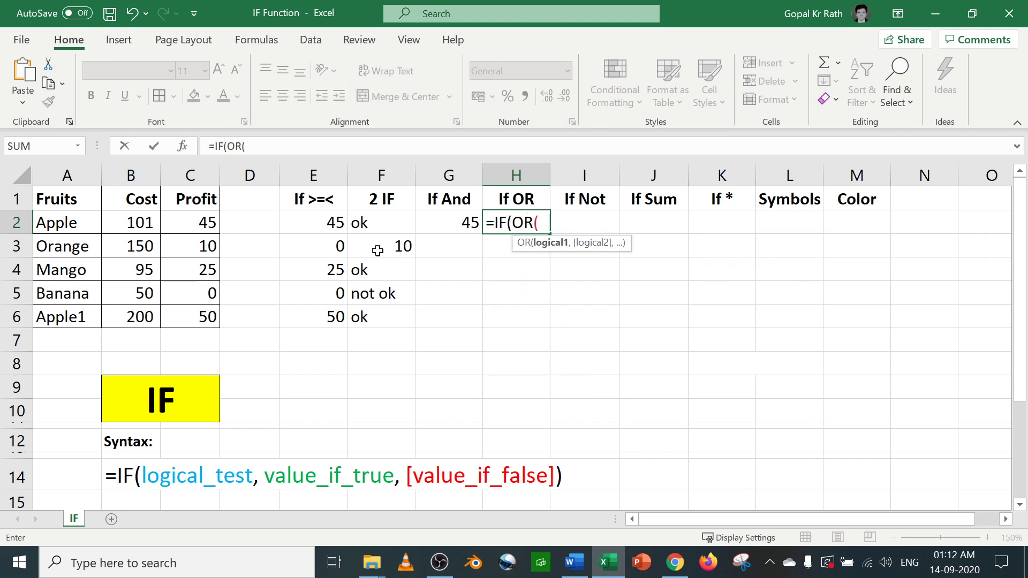
left_click(149, 220)
type(">")
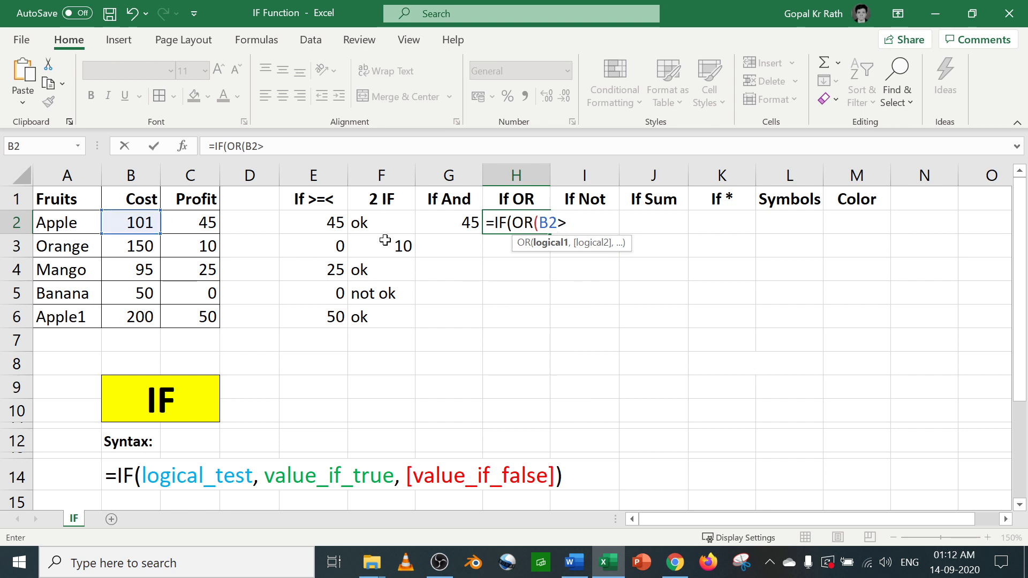
type("=100,")
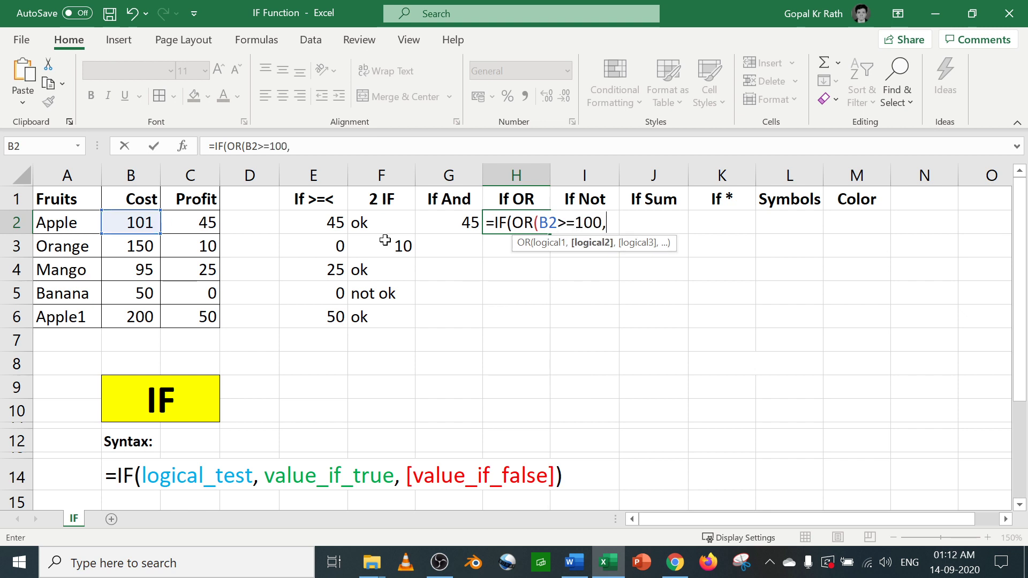
left_click(187, 222)
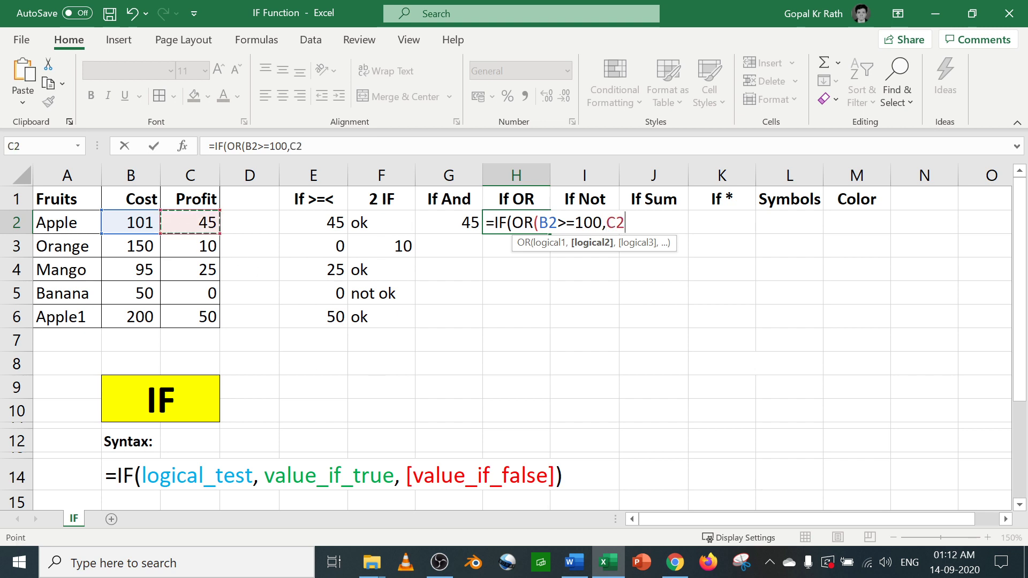
type("<")
type("=")
key("BackSpace")
key("BackSpace")
type(">20)")
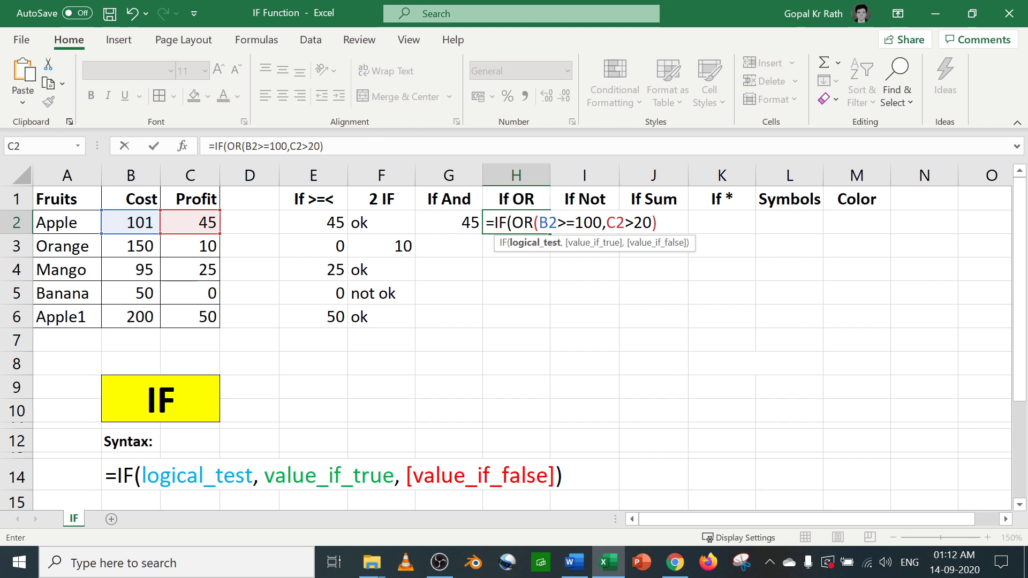
- Complete H2's formula with C2 if true and an empty string if false, and fill it down through H6
type(",")
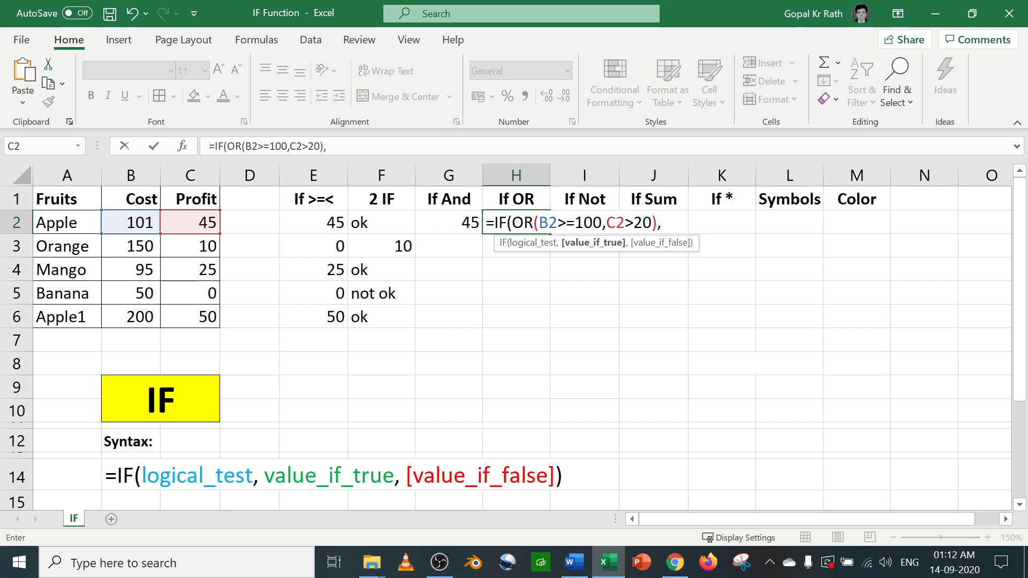
left_click(196, 220)
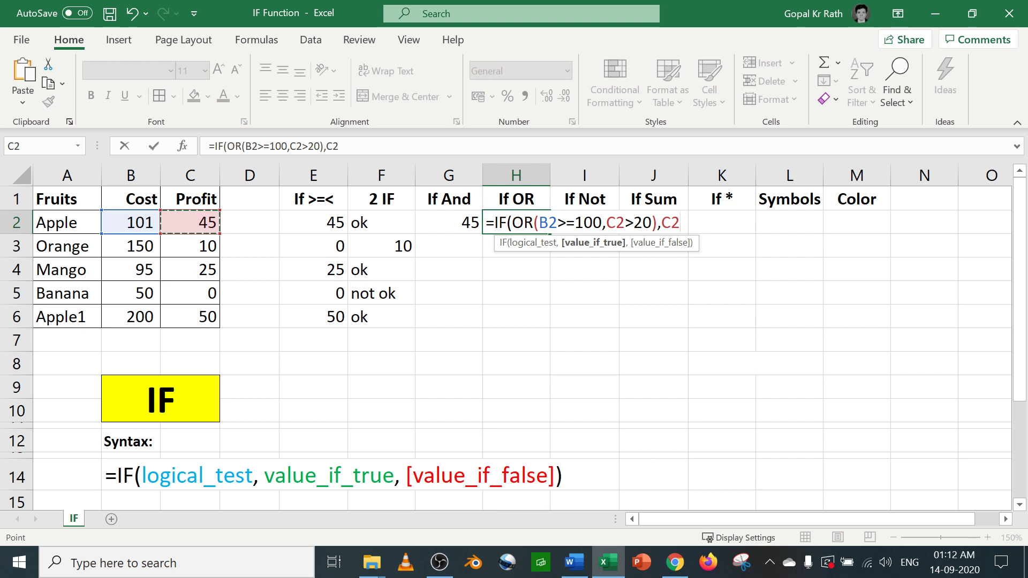
type(",\"\"")
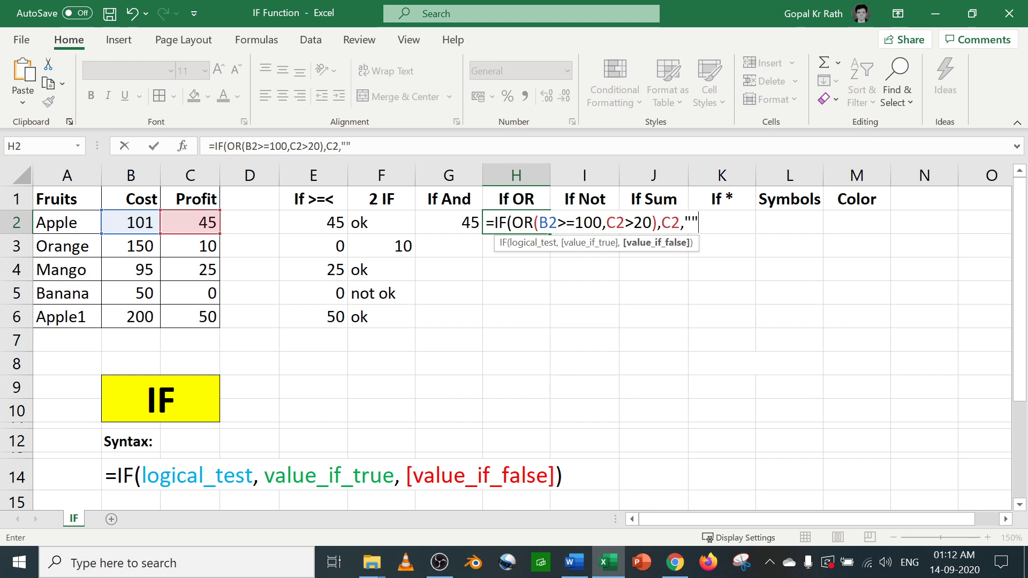
type(")")
key("Return")
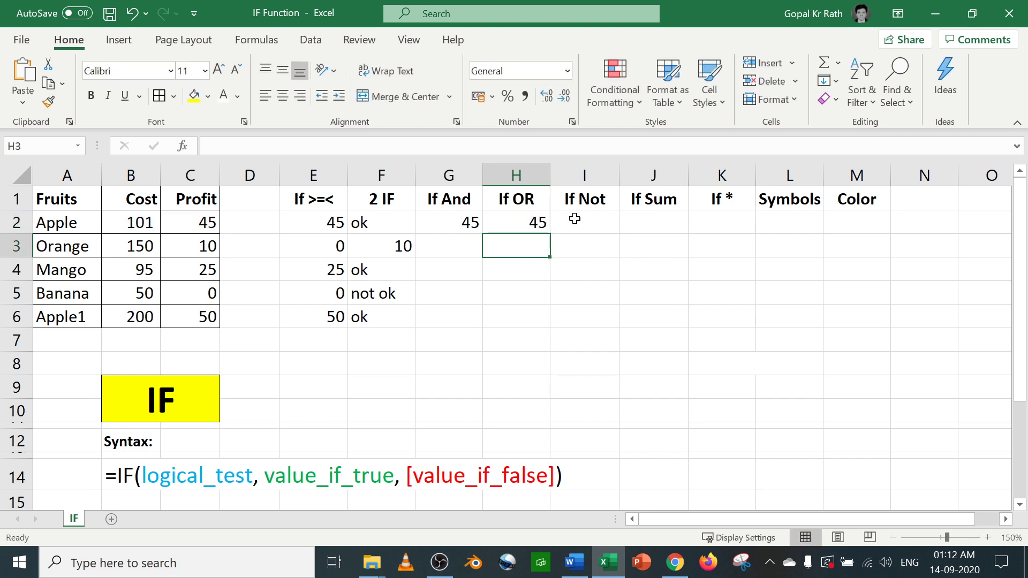
left_click_drag(524, 217, 530, 315)
key("ctrl+d")
- Try "1" as the value if false in H5's formula and undo the change
double_click(530, 292)
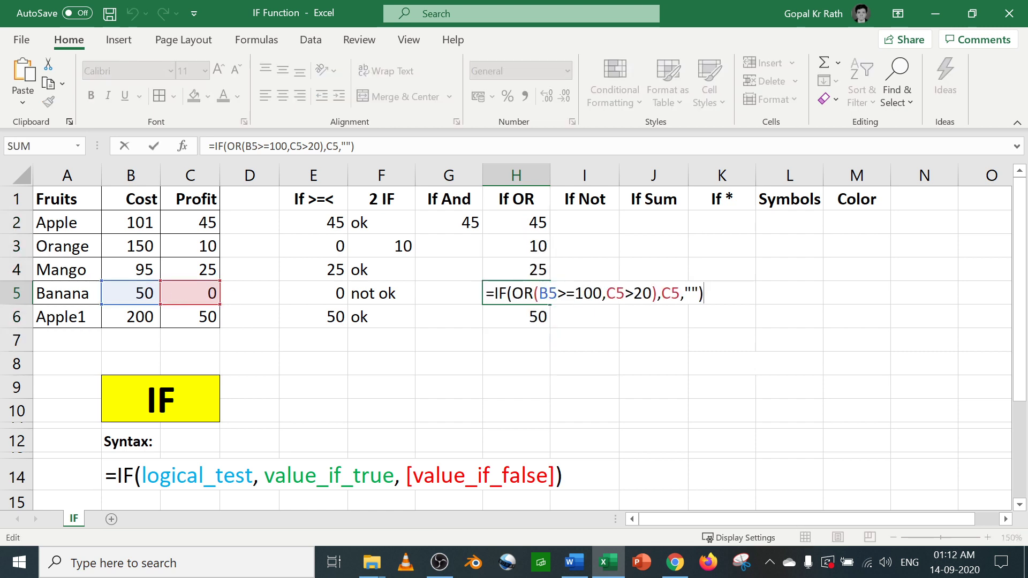
key("Escape")
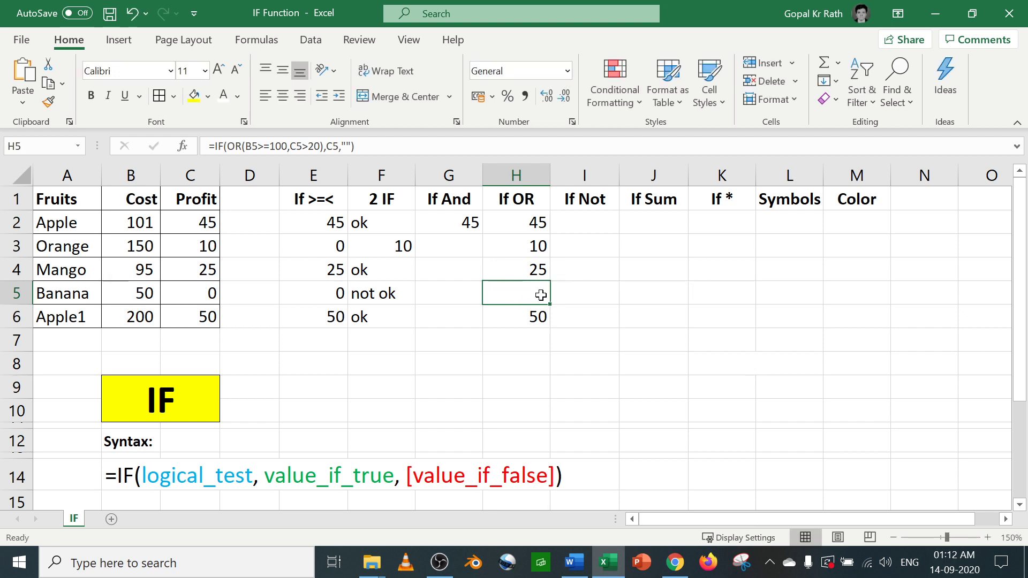
double_click(541, 295)
key("Left")
key("Left")
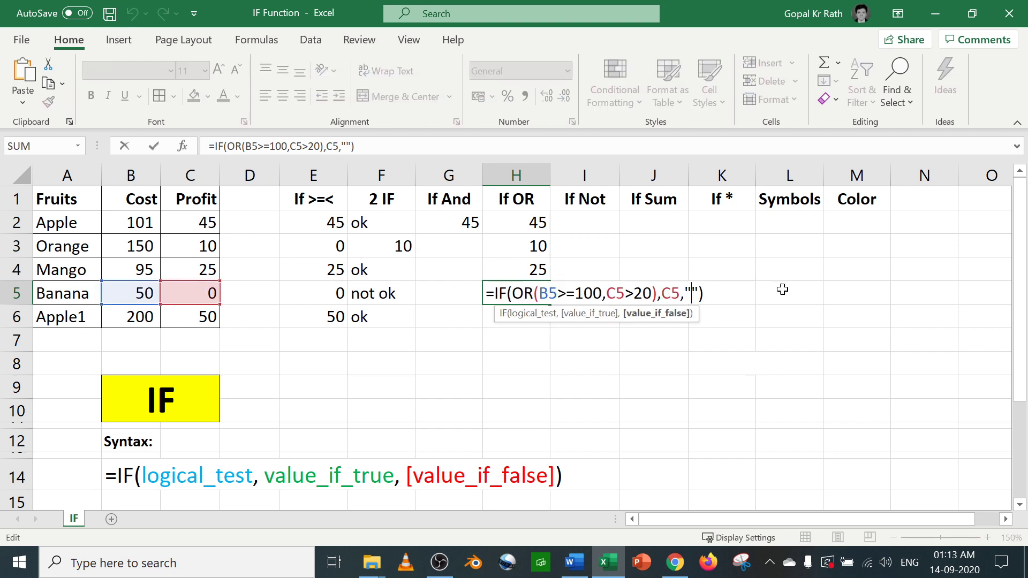
type("1")
key("Return")
key("Up")
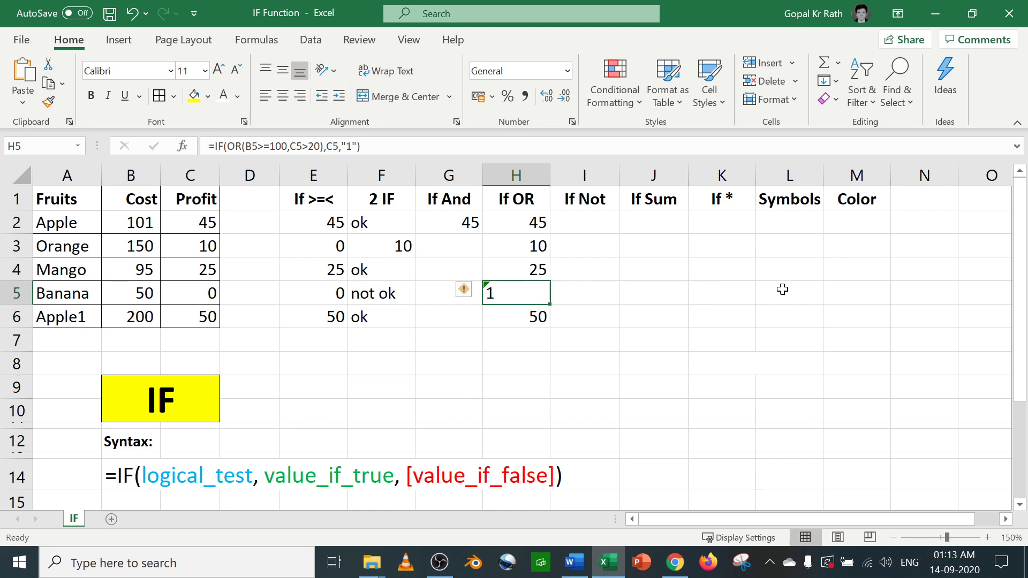
key("ctrl+z")
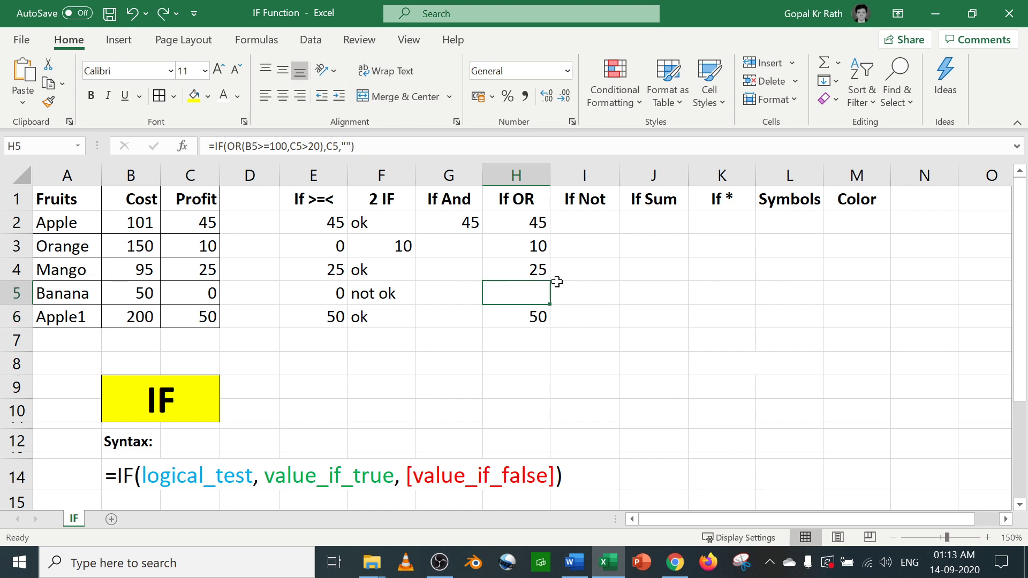
left_click_drag(541, 213, 547, 309)
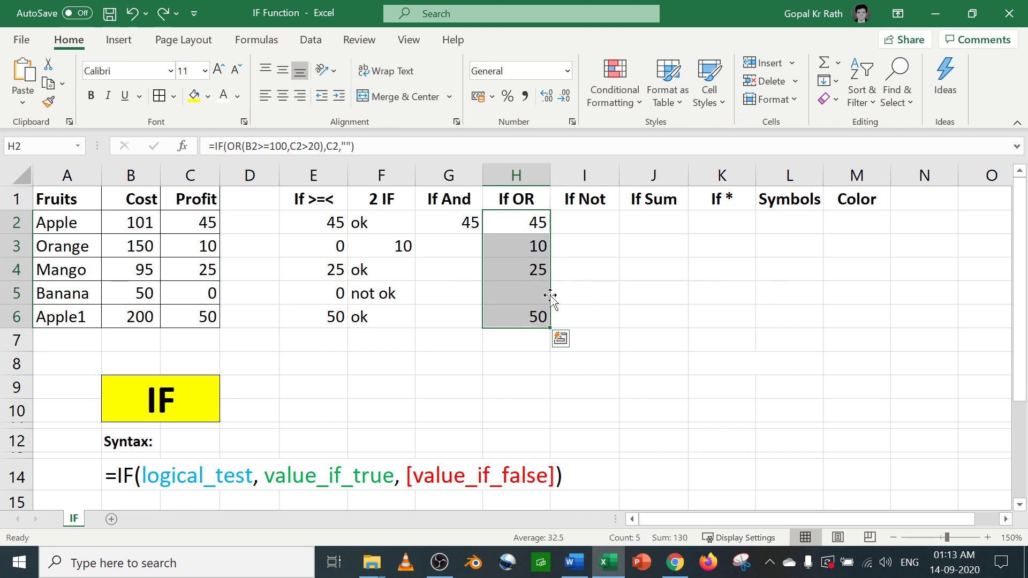
- Enter the formula =IF(NOT(B2>100),C2,"") in cell I2 of the If Not column
left_click(580, 222)
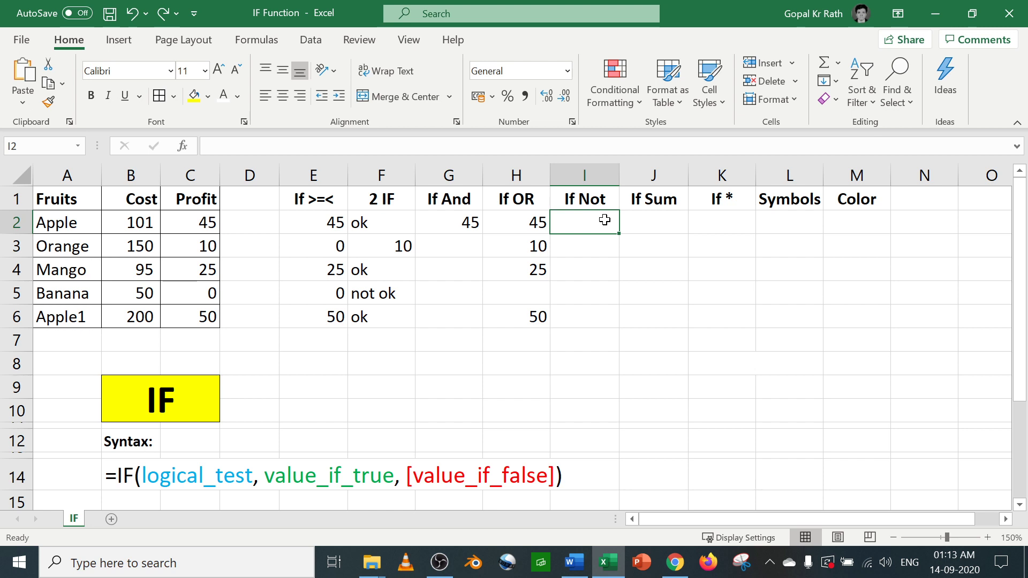
type("=")
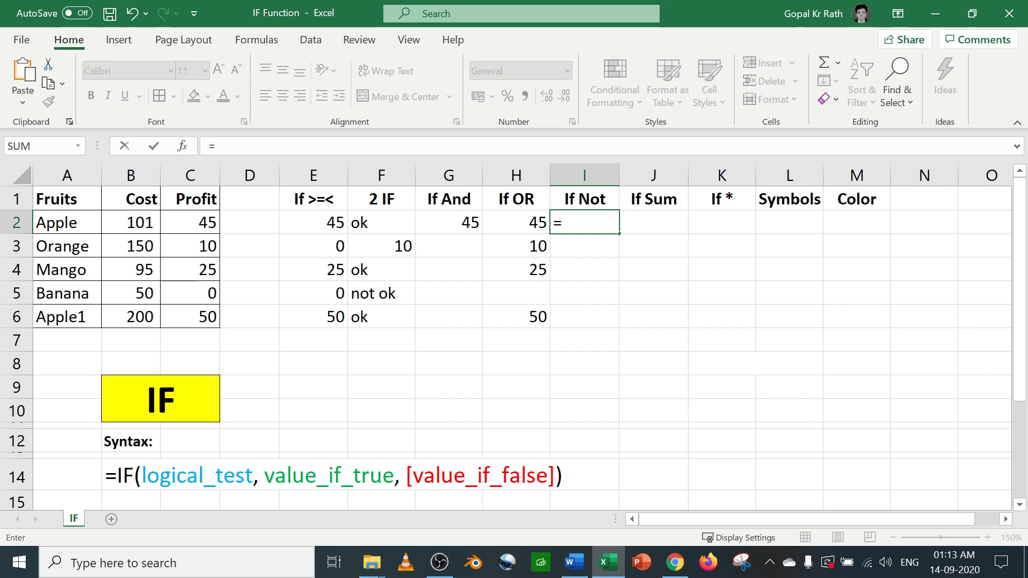
type("if")
key("Tab")
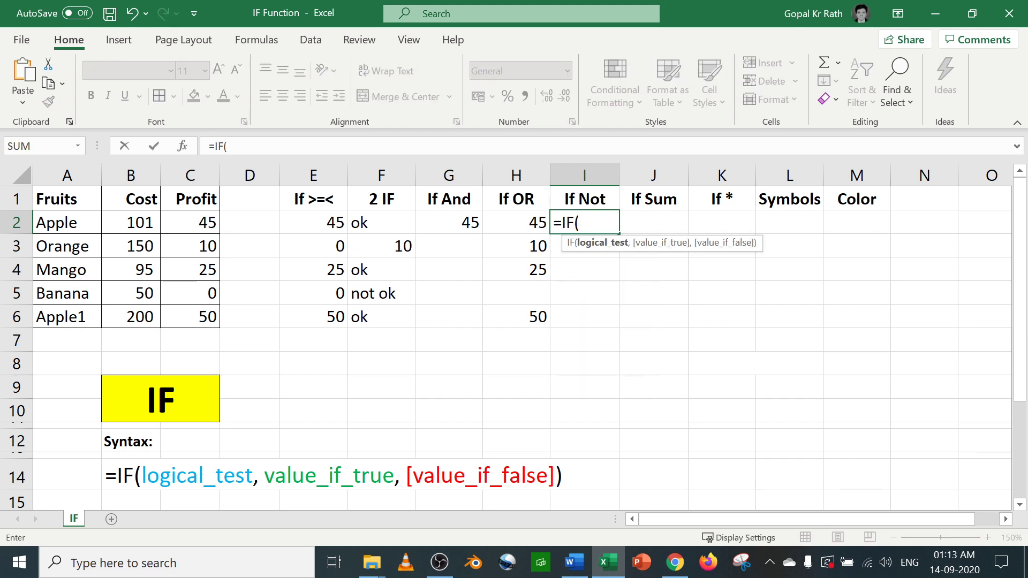
type("not(")
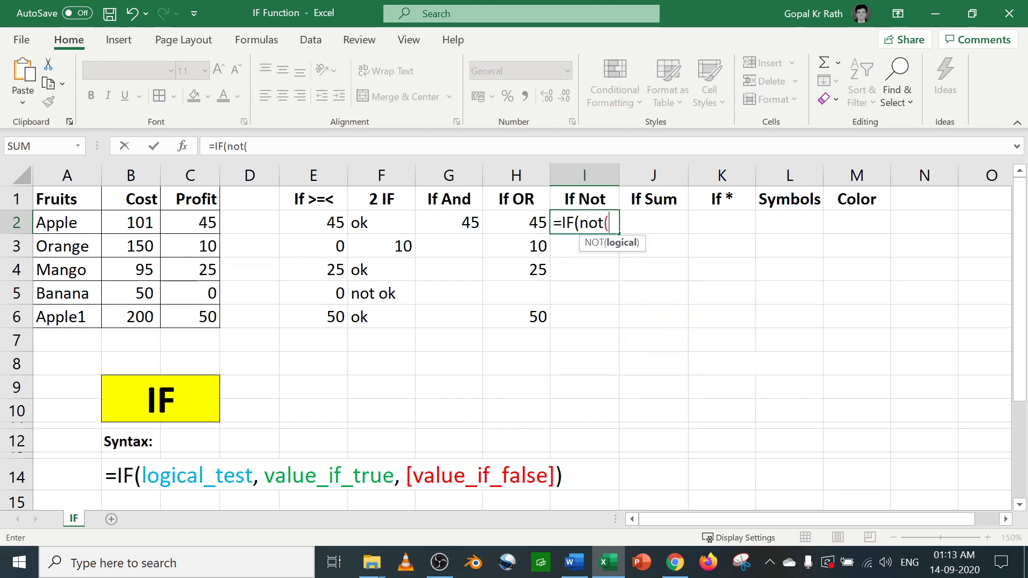
left_click(137, 222)
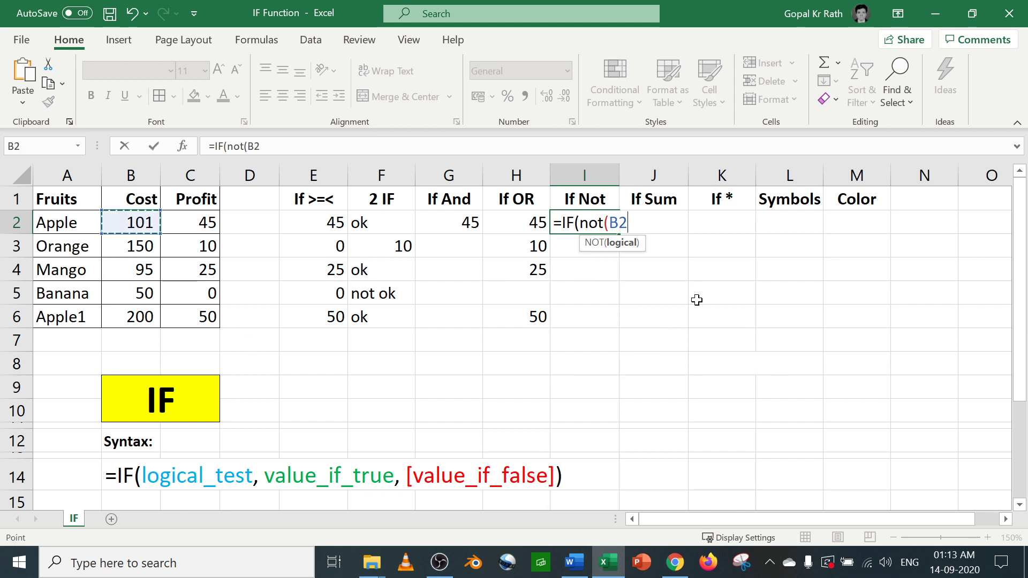
type(">100),")
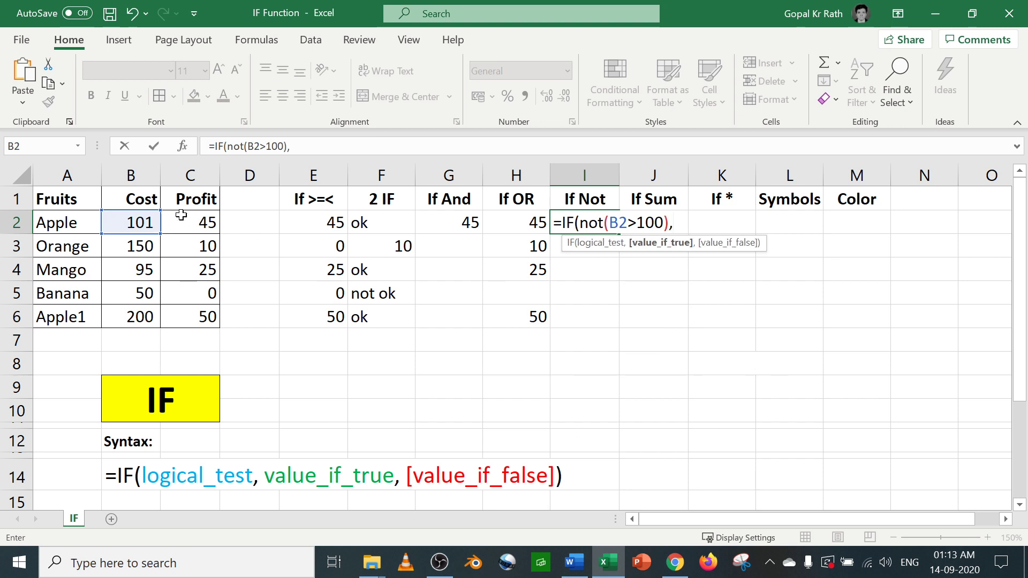
left_click(183, 220)
type(",")
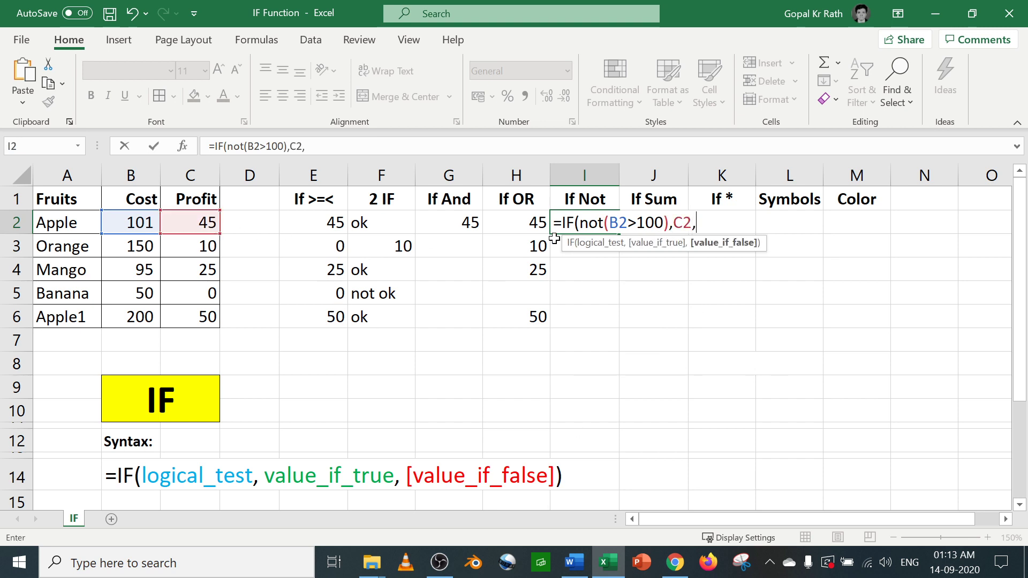
type("\"\")")
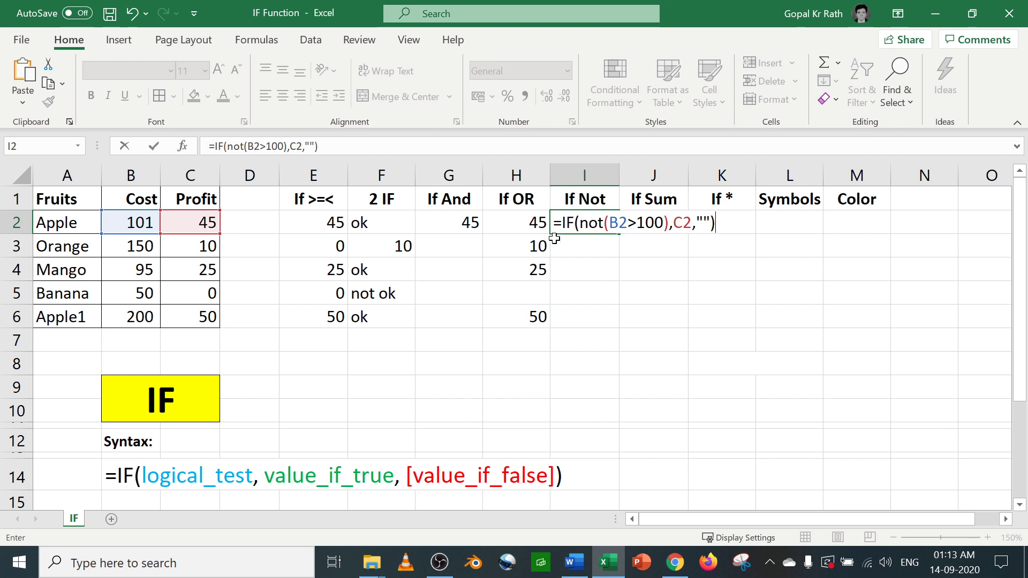
key("Return")
- Check the NOT formula in I2 and fill it down through I6
double_click(602, 224)
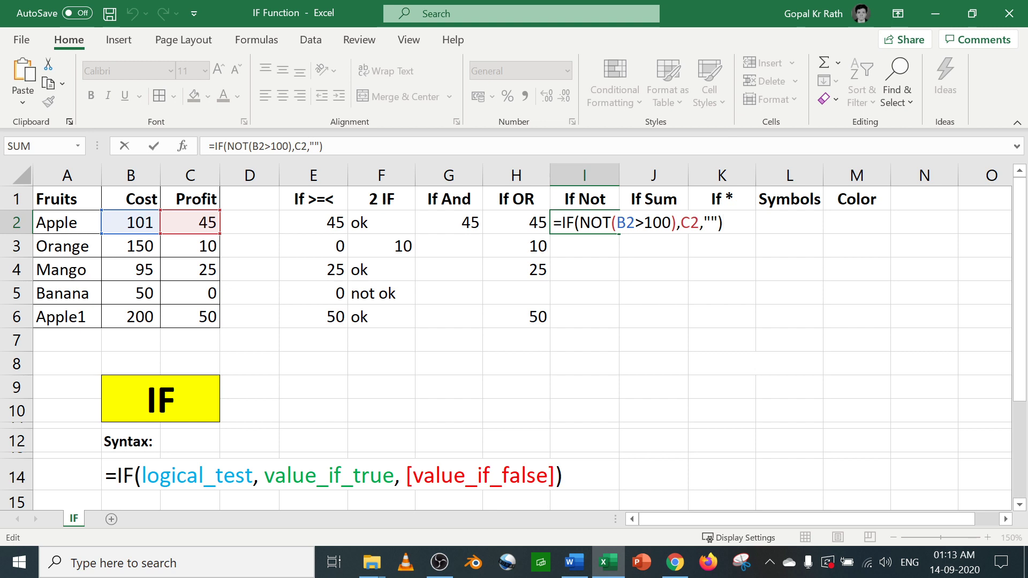
key("ctrl+Return")
left_click_drag(586, 218, 581, 305)
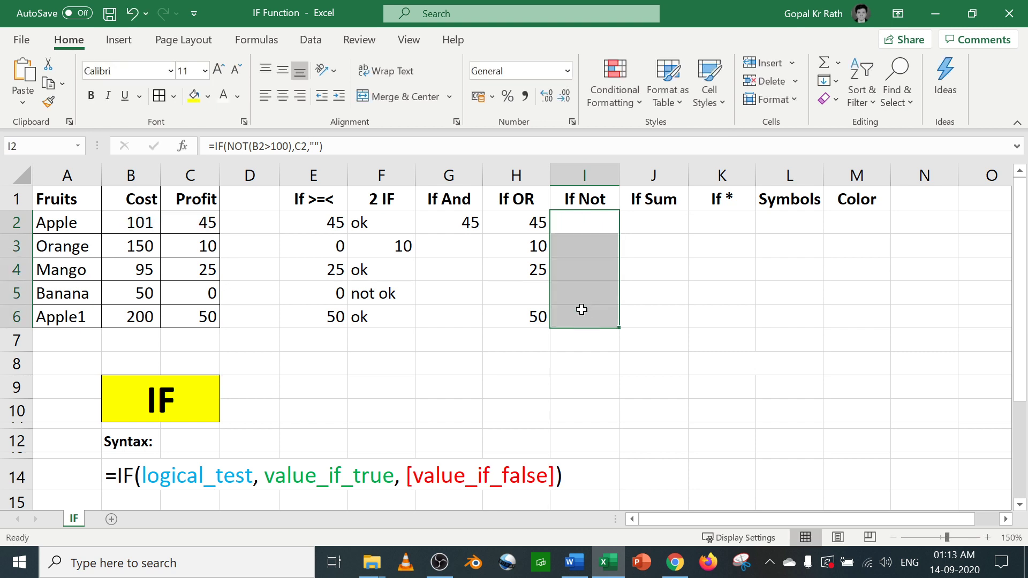
key("ctrl+d")
- Examine the If Not formulas in I2 through I6 against the cost and profit cells they reference
double_click(599, 271)
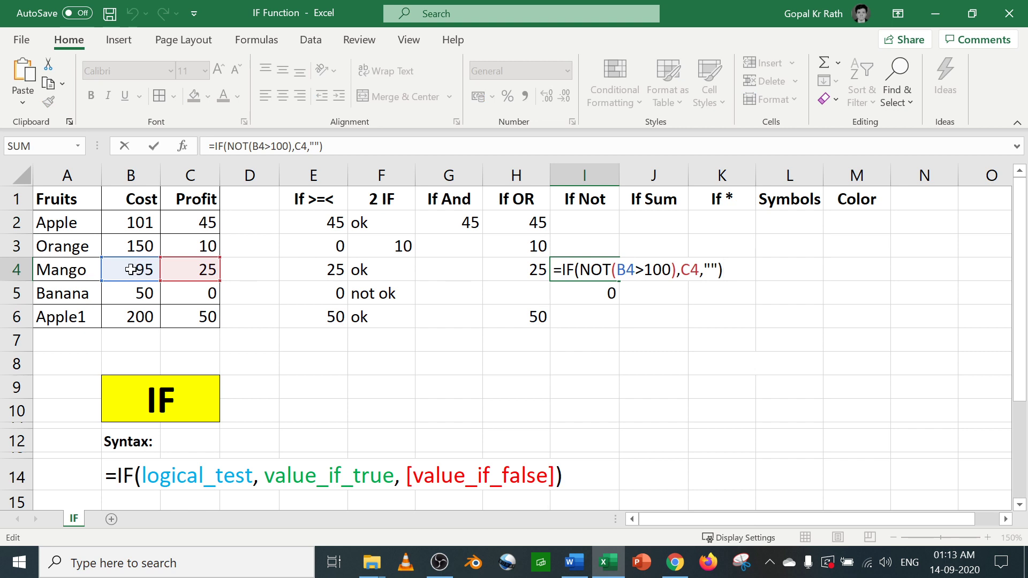
key("Escape")
double_click(601, 293)
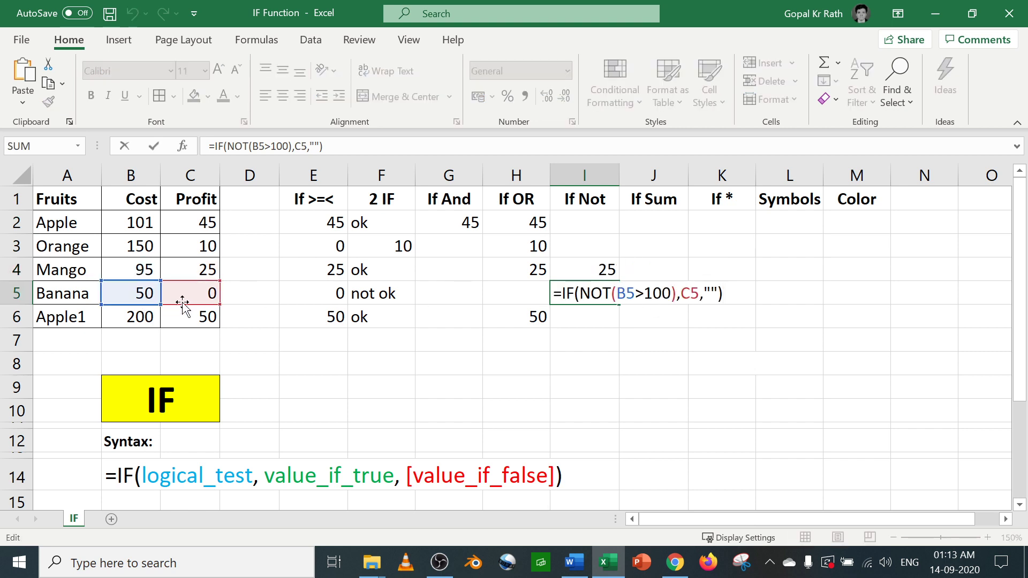
key("Escape")
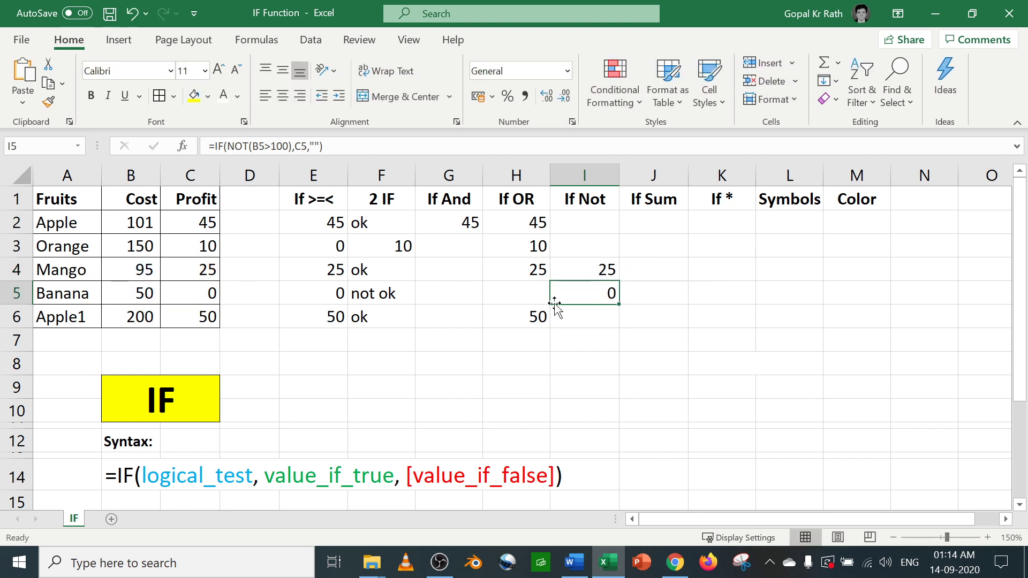
left_click(208, 293)
left_click(603, 240)
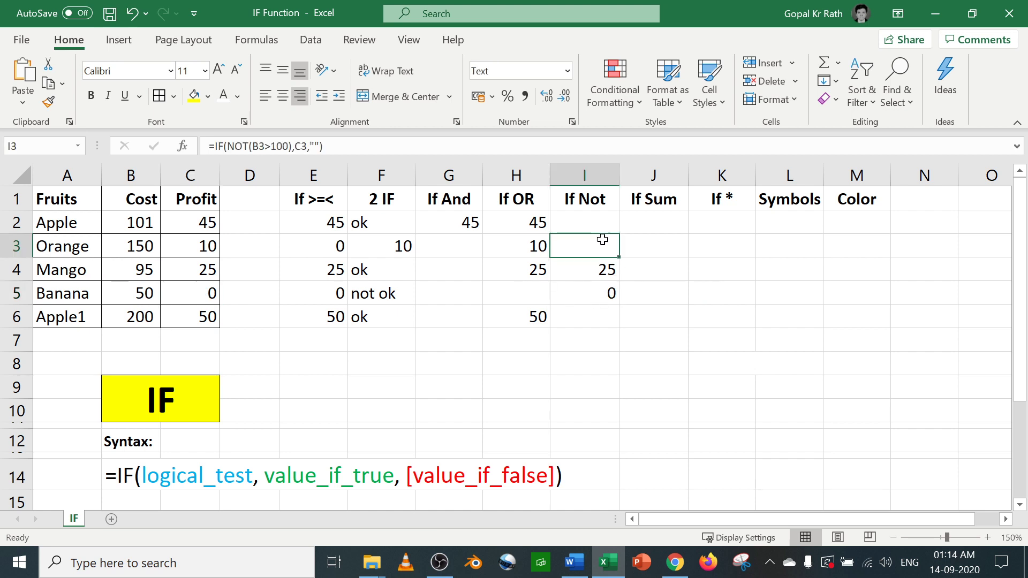
left_click(601, 220)
left_click(596, 313)
left_click(606, 292)
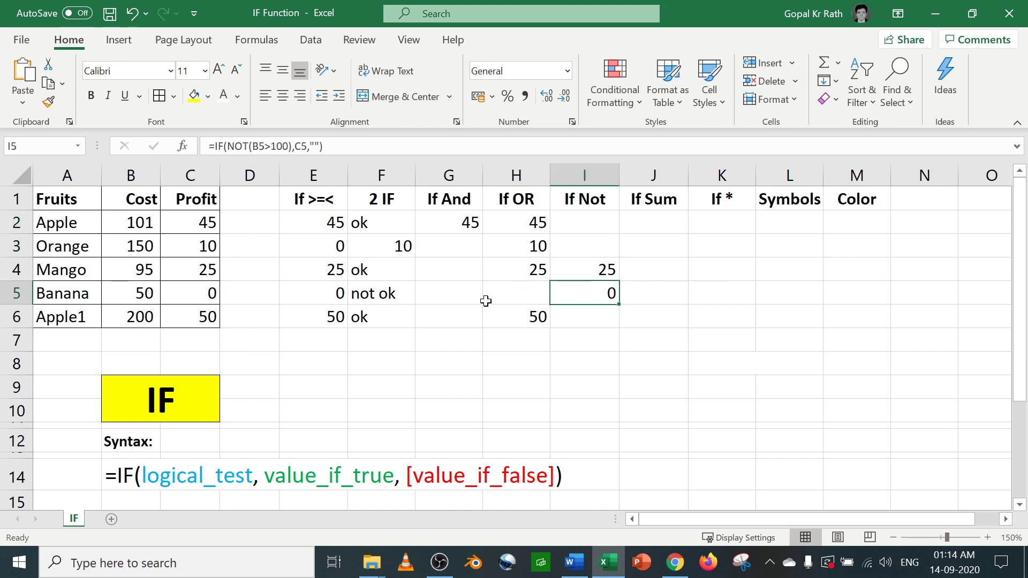
left_click(571, 236)
left_click(599, 311)
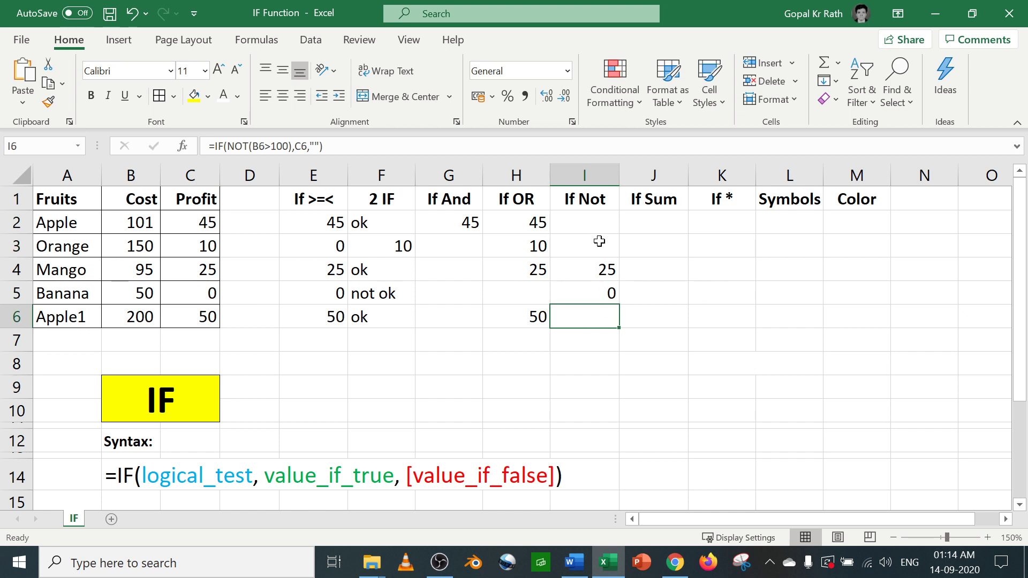
left_click(599, 242)
- Enter the formula =IF(B2>100,SUM(B2:C2),"") in cell J2 of the If Sum column
left_click(657, 225)
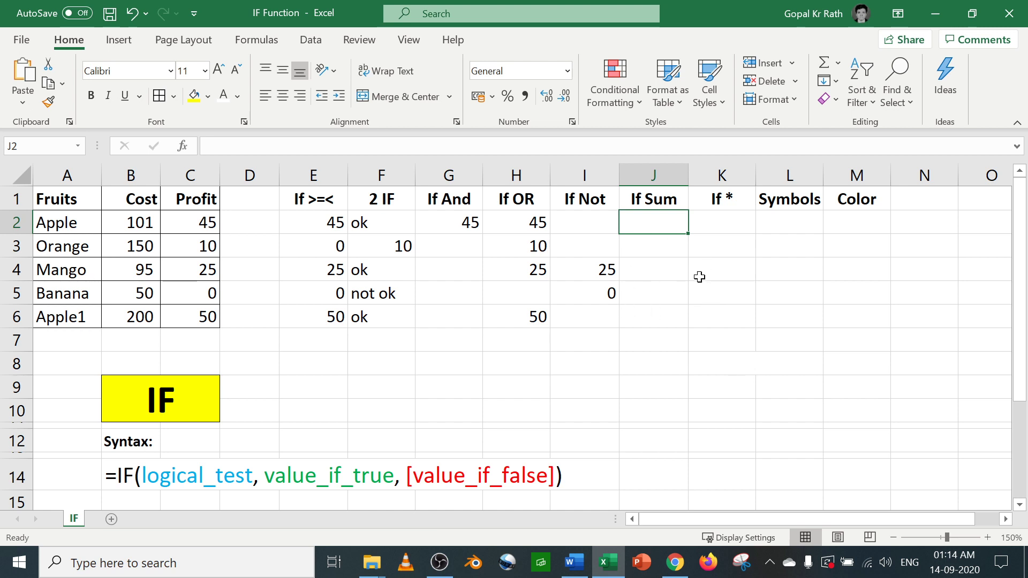
type("=")
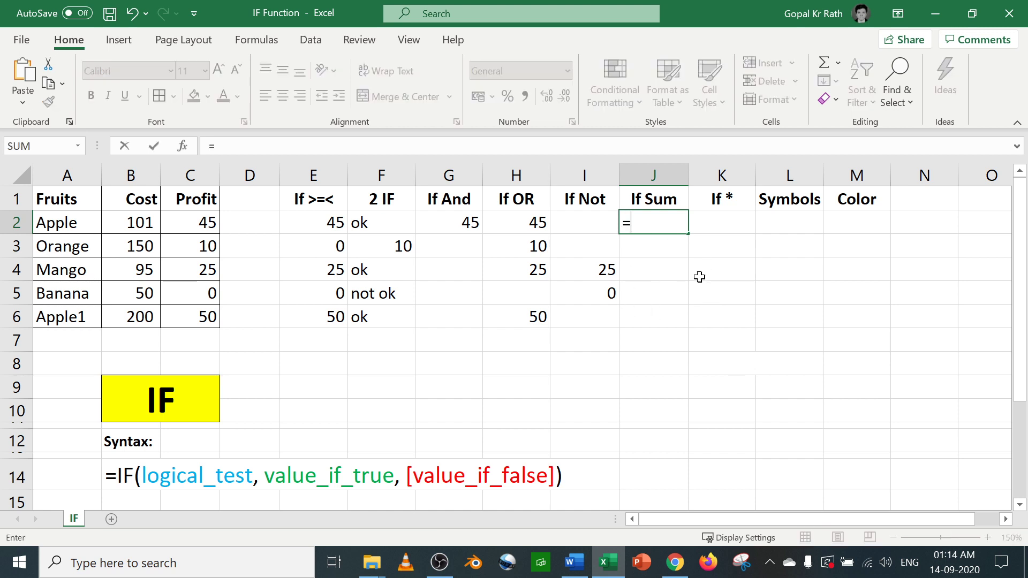
type("if")
key("Tab")
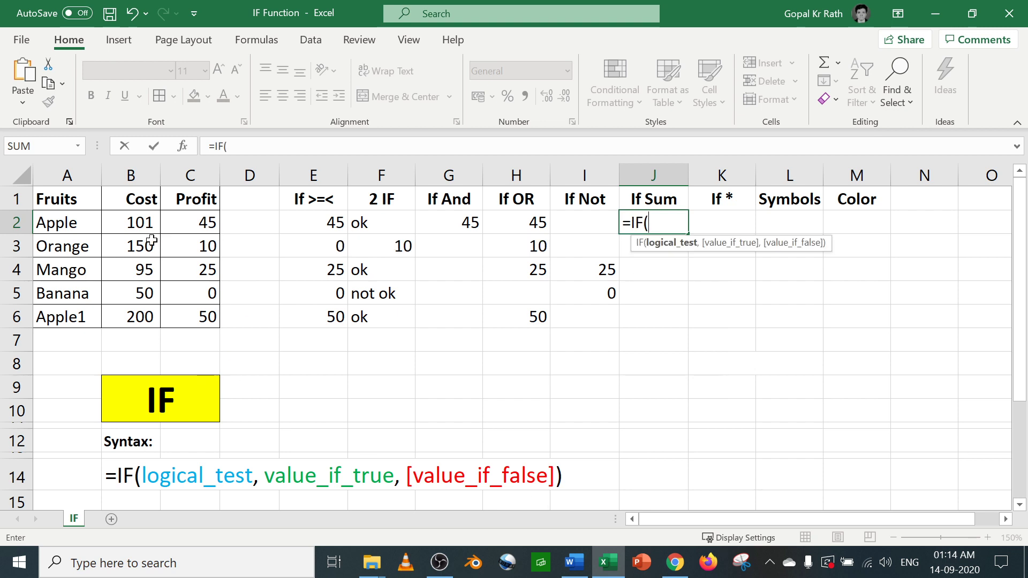
left_click(140, 224)
type(">100,")
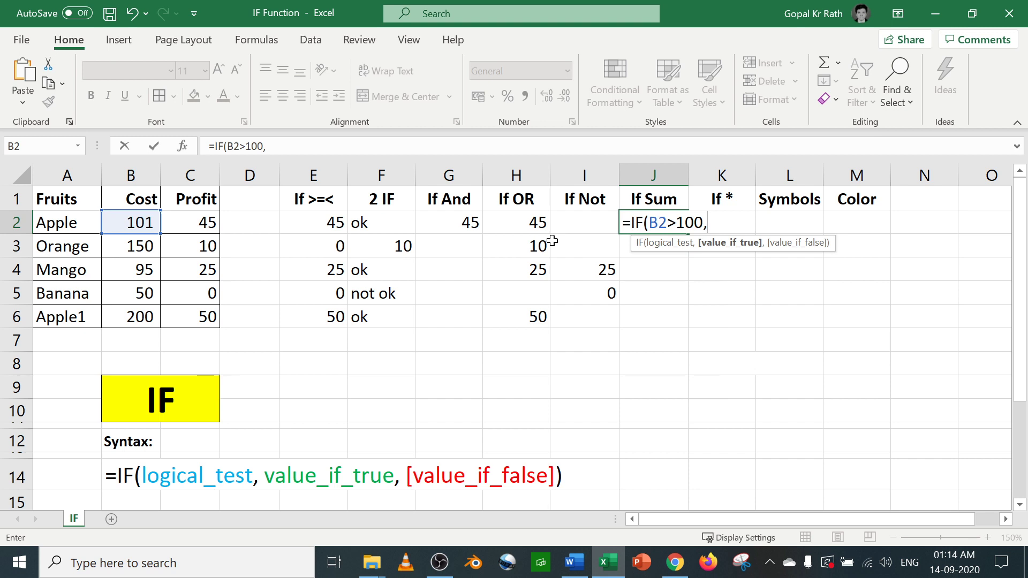
type("sum(")
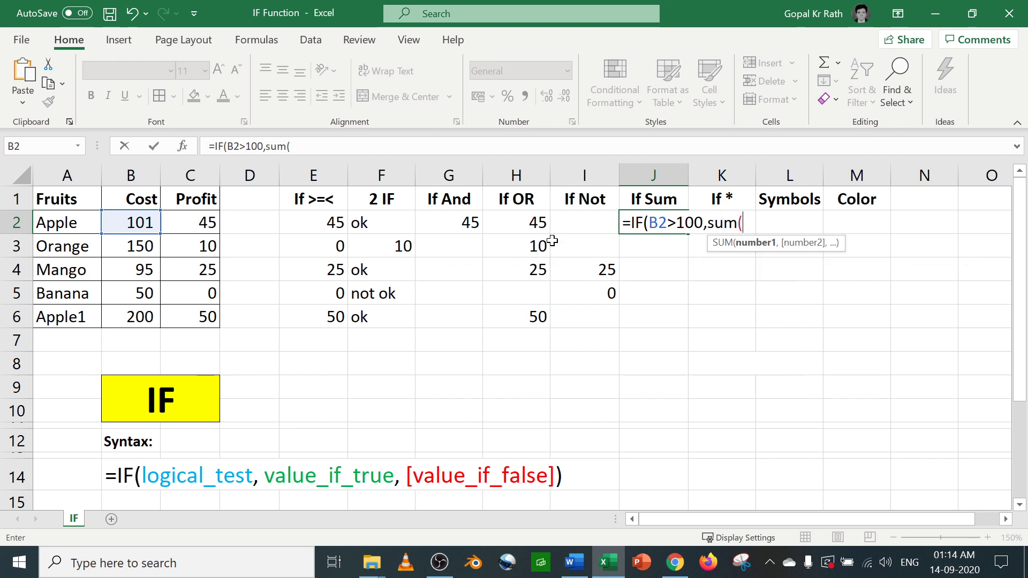
left_click_drag(140, 224, 204, 224)
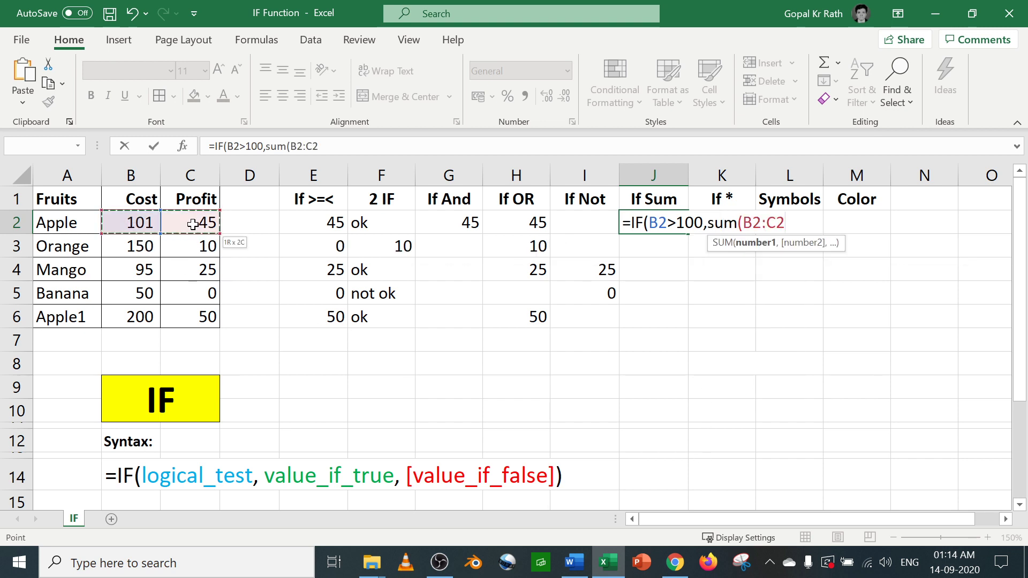
type("),")
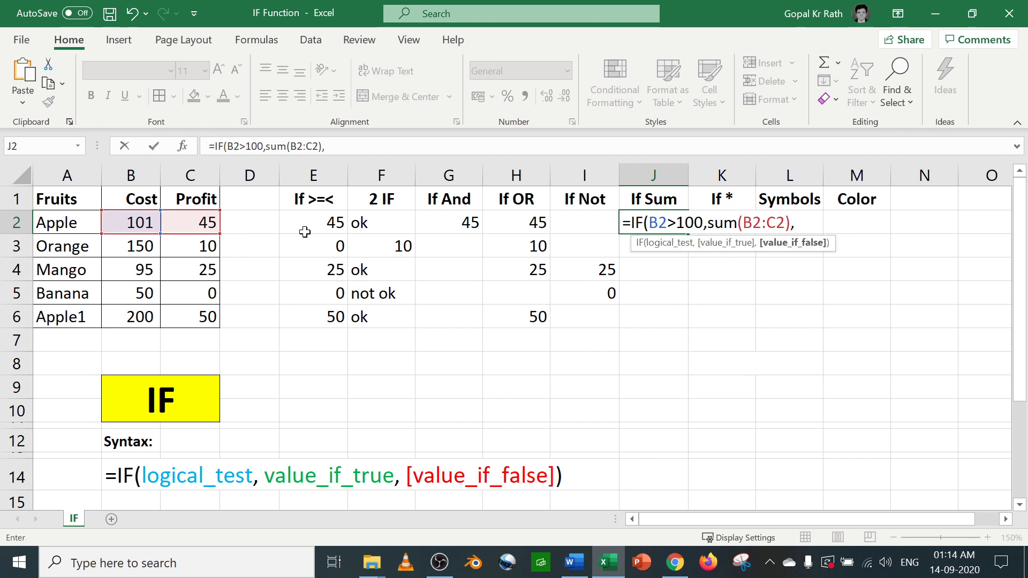
type("\"\")")
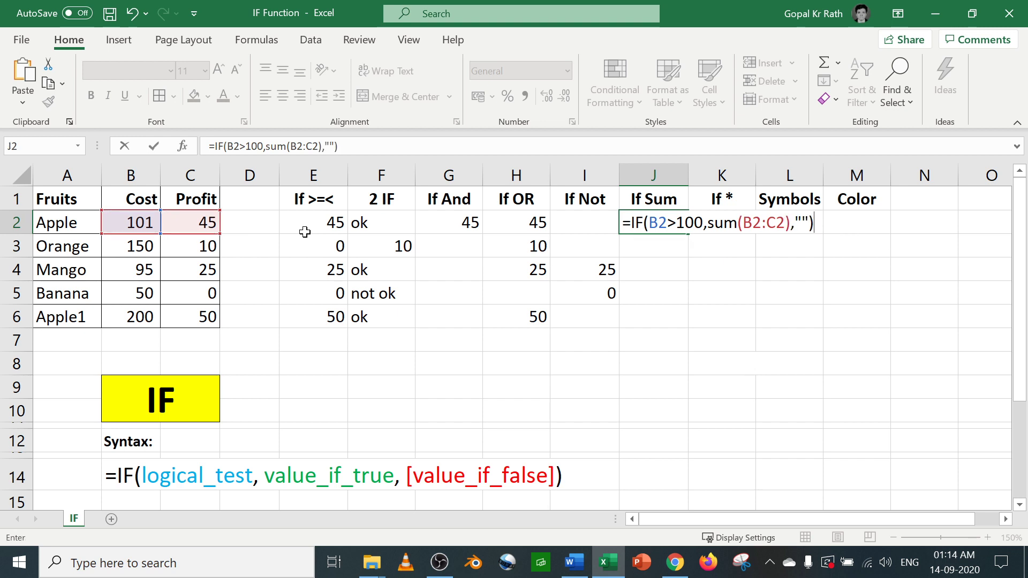
key("Return")
- Check the SUM formula in J2 and fill it down through J6
double_click(664, 222)
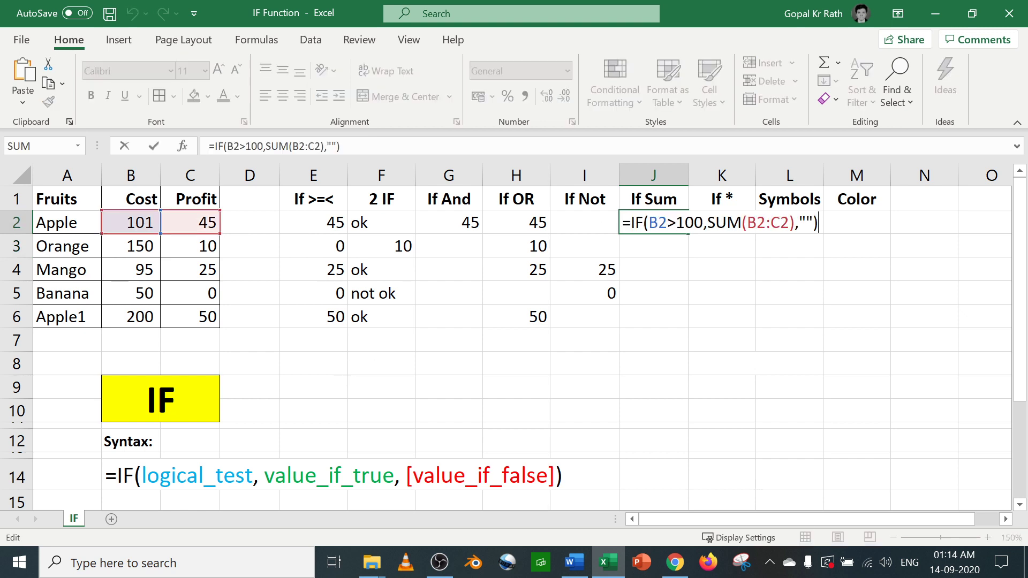
key("Escape")
left_click_drag(688, 233, 675, 310)
- Examine the If Sum formulas in J3 and J6 and compare the blank Mango and Banana cells with their costs
left_click(673, 248)
double_click(673, 247)
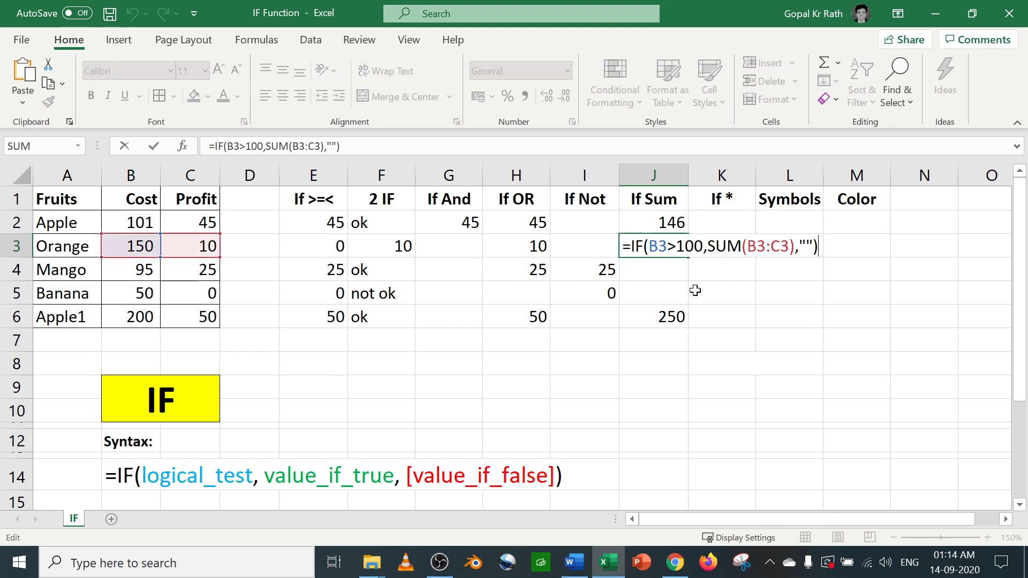
left_click(677, 317)
double_click(677, 317)
key("Escape")
left_click_drag(666, 268, 85, 293)
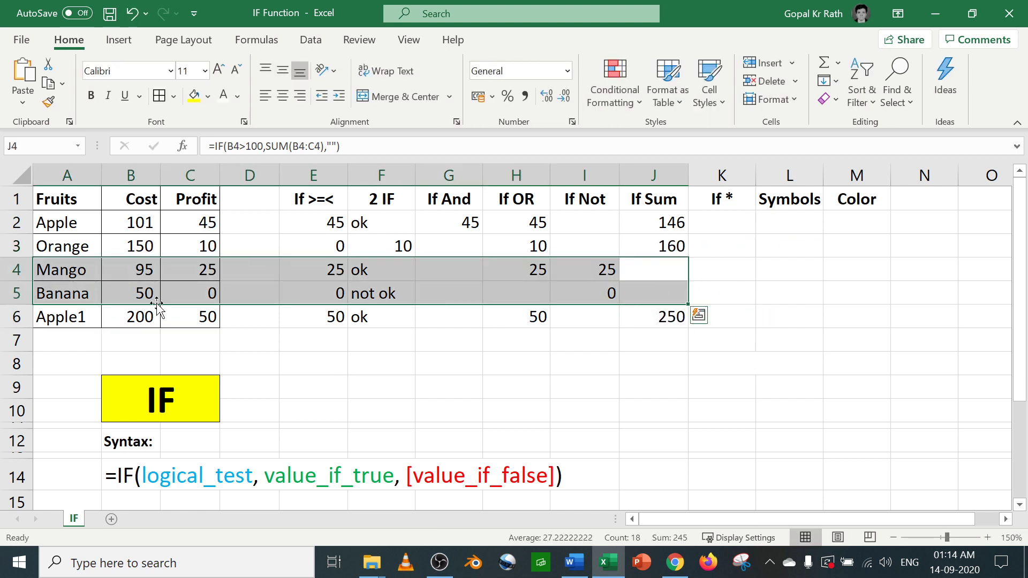
left_click(728, 223)
left_click(724, 203)
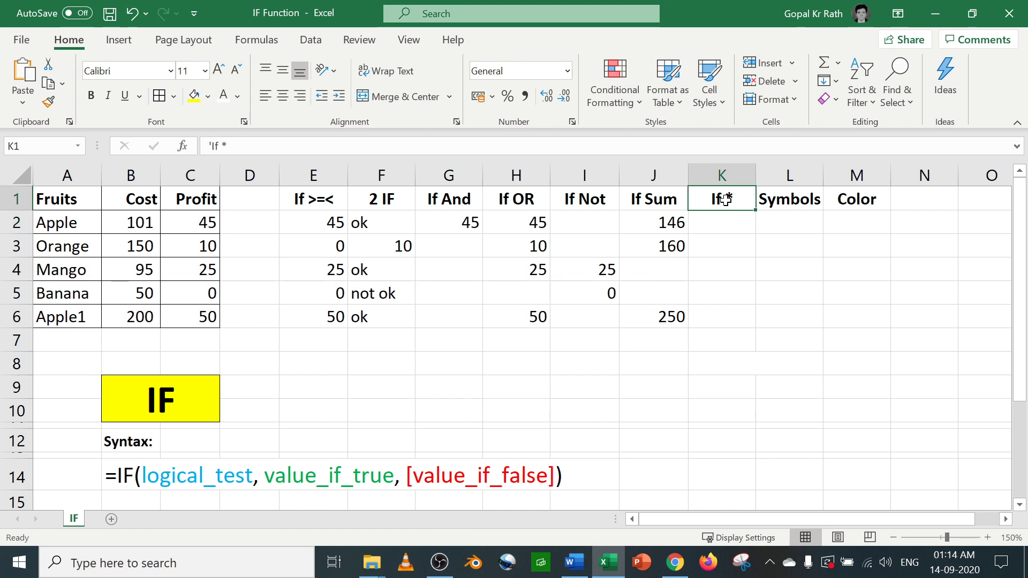
left_click(729, 221)
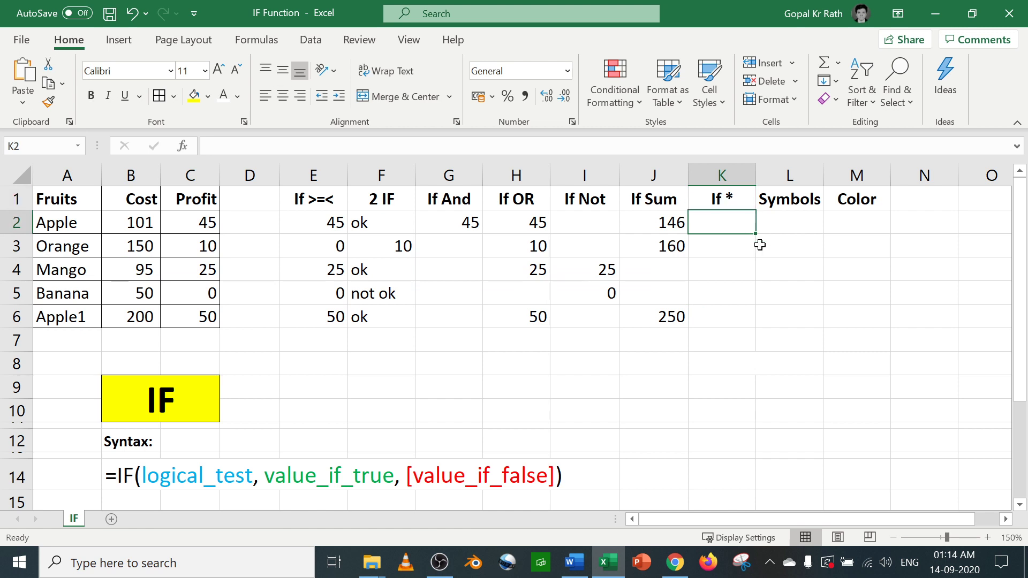
key("Up")
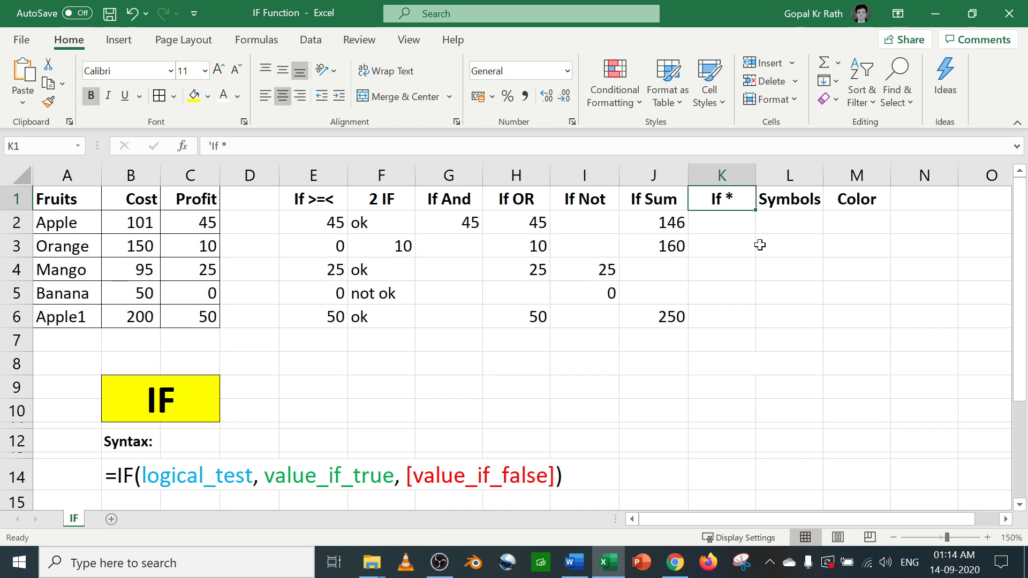
key("Down")
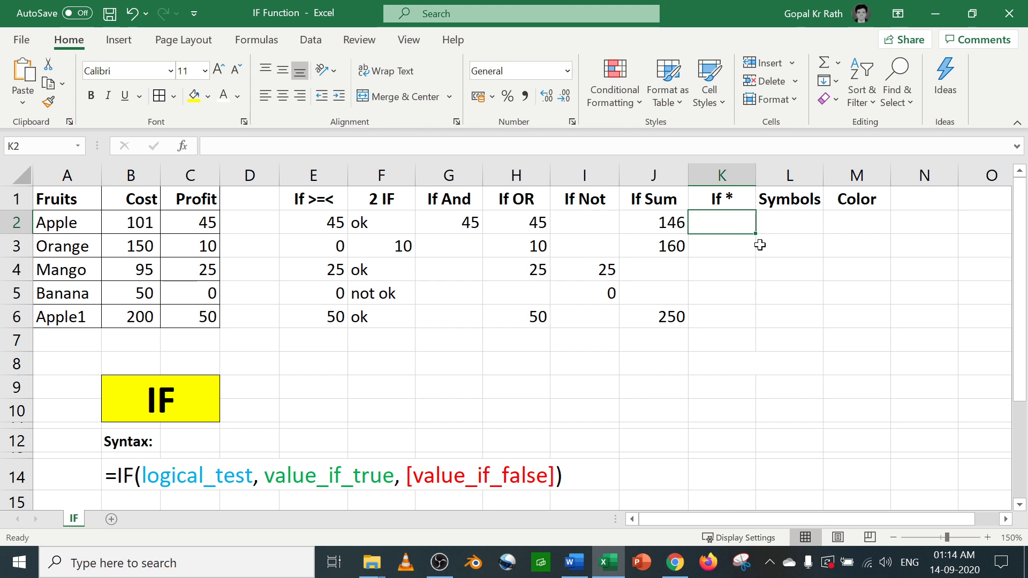
key("Up")
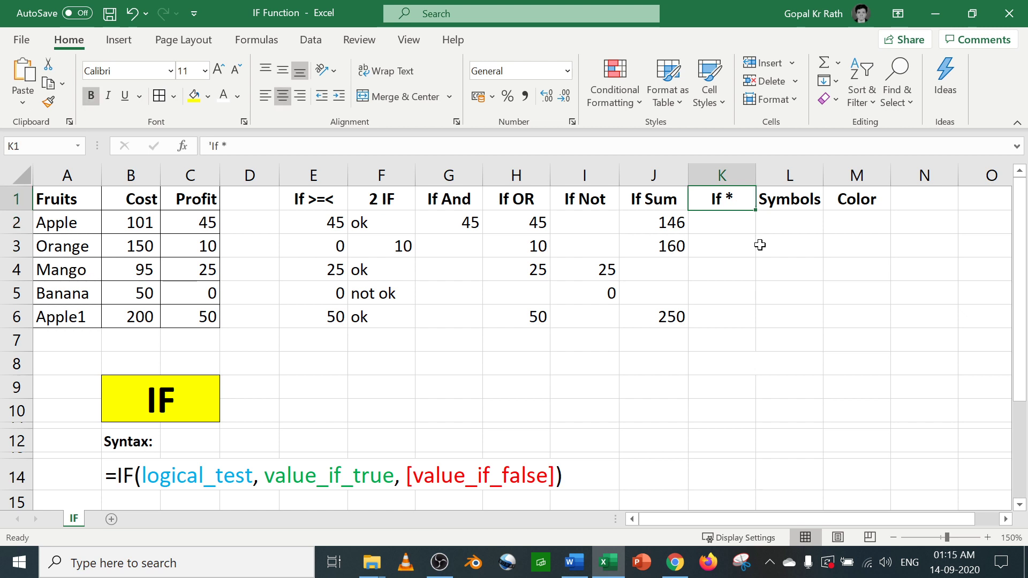
key("Down")
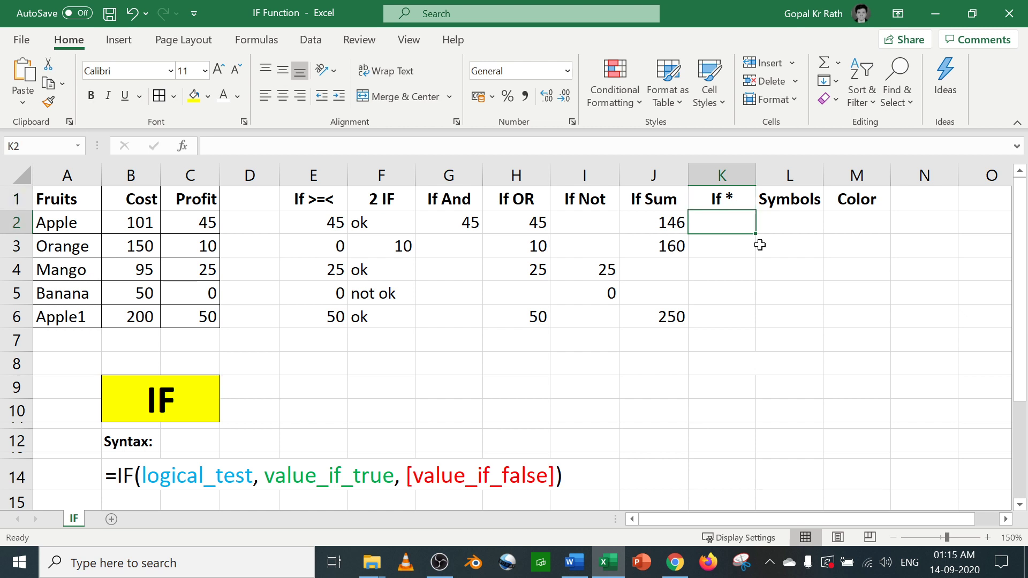
type("=if")
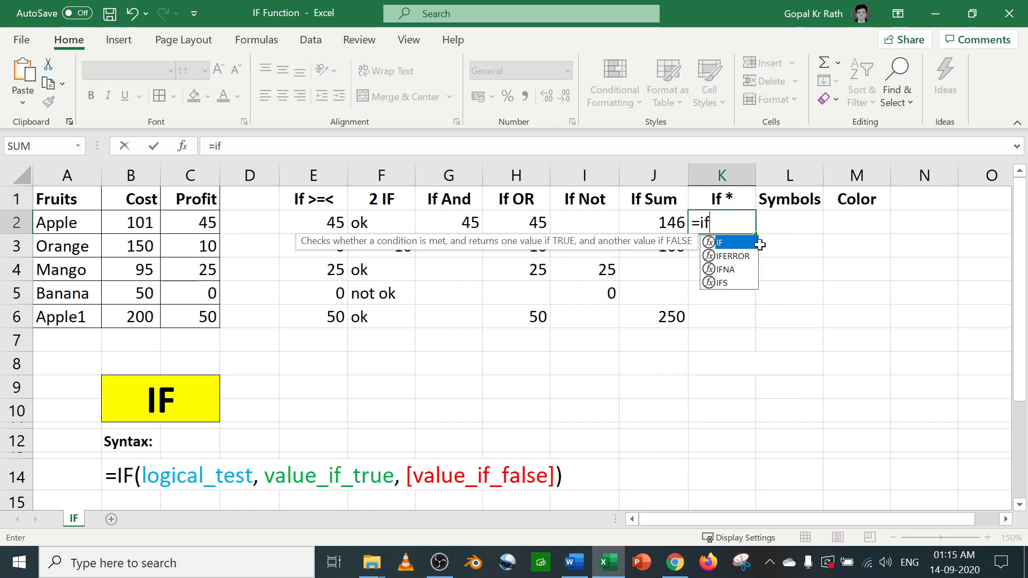
key("Tab")
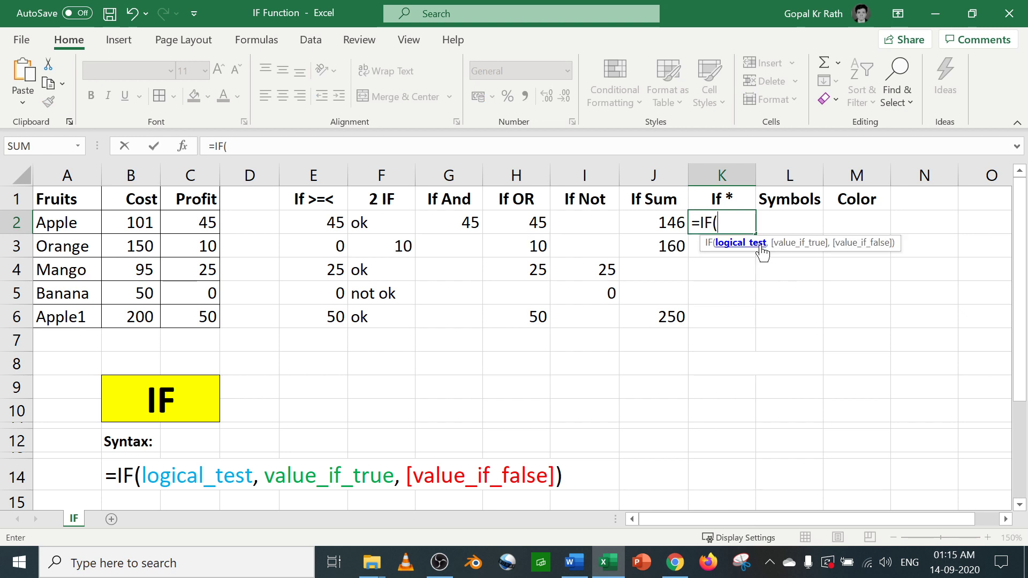
key("Escape")
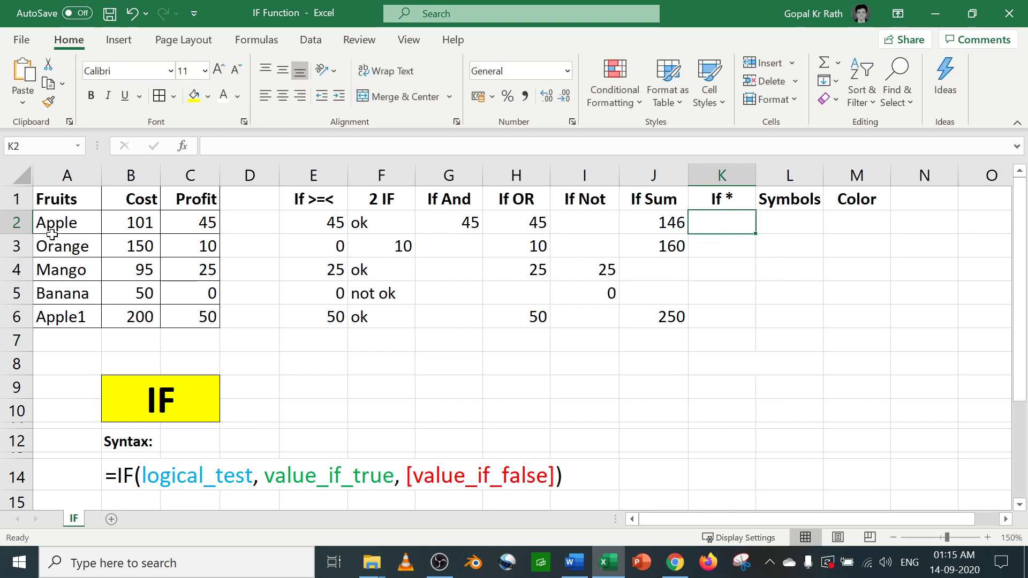
- Change the fruit name in A2 to Apple10
left_click(49, 229)
key("F2")
type("10")
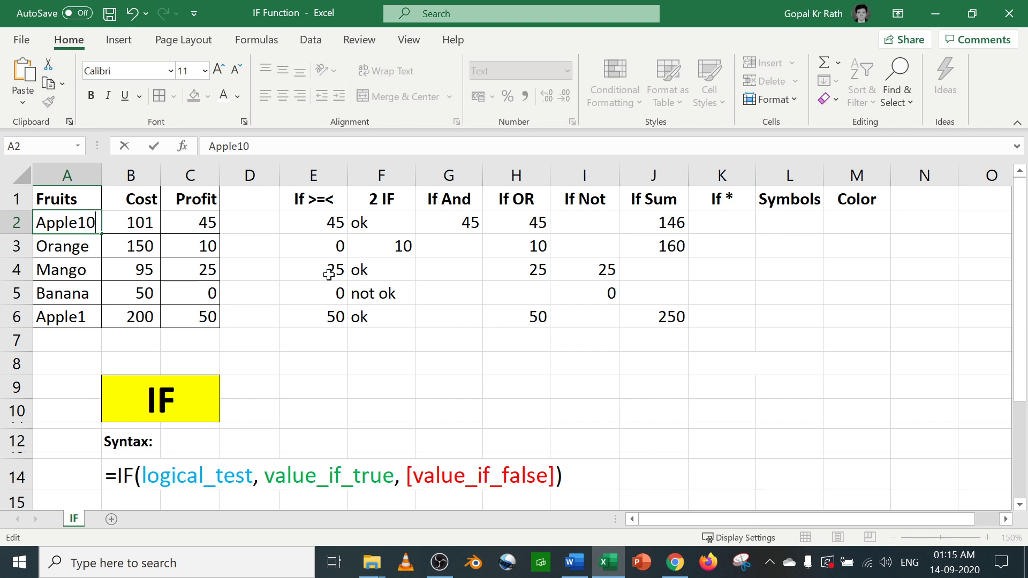
key("Return")
- Enter the formula =IF(A2="Apple"&"*",C2,"") in cell K2 of the If * column and review it
left_click(718, 223)
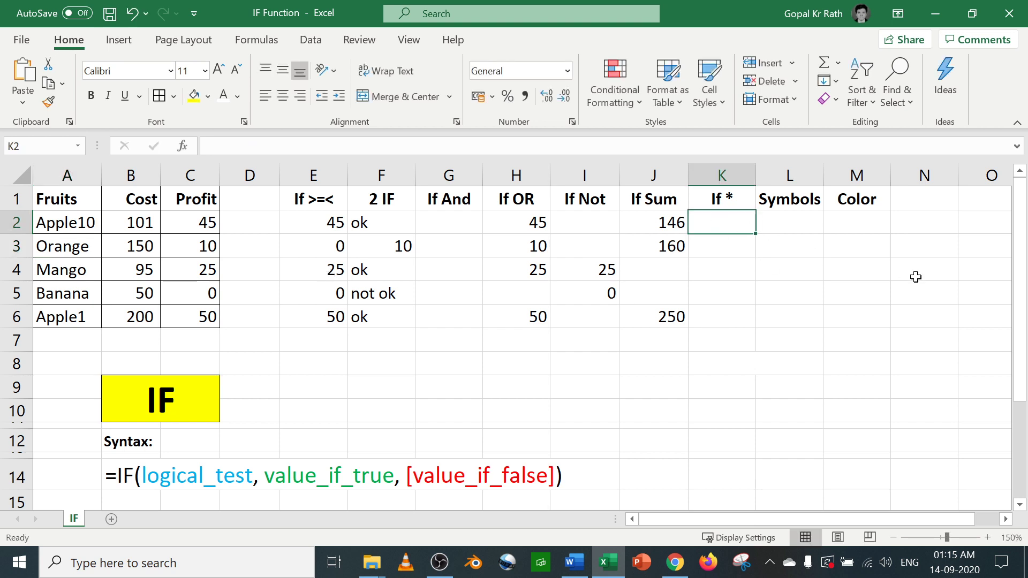
type("=if")
key("Tab")
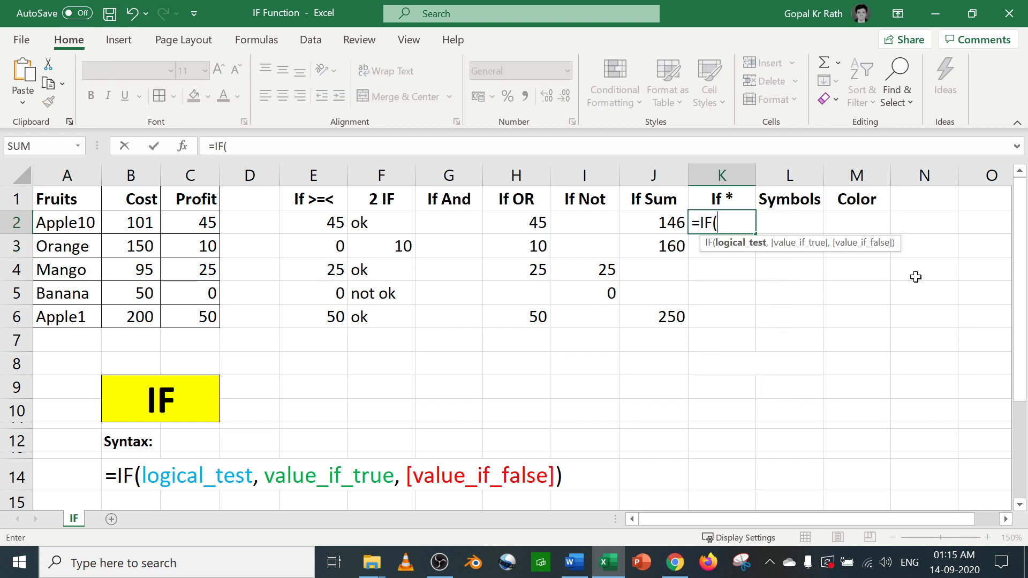
key("Left")
key("Left")
key("Left")
key("Left")
key("Left")
key("Left")
key("Left")
key("Left")
key("Left")
key("Left")
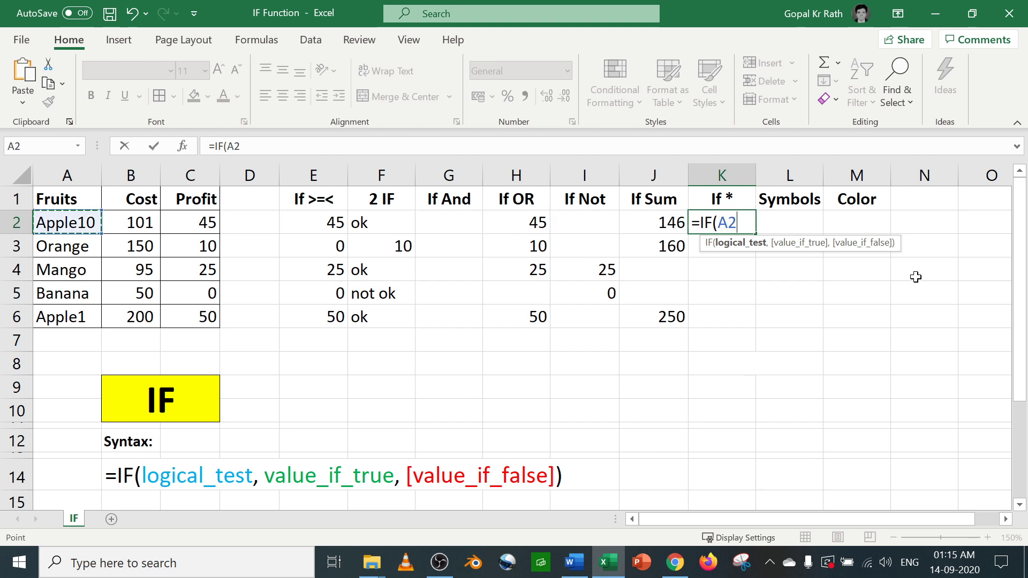
type("=\"Apple")
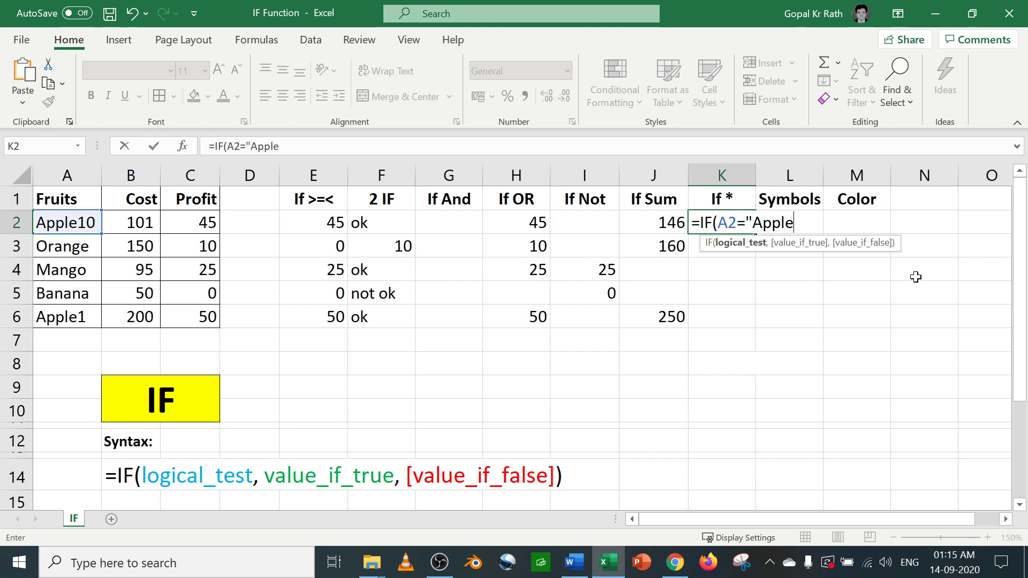
type("\"&\"*\",")
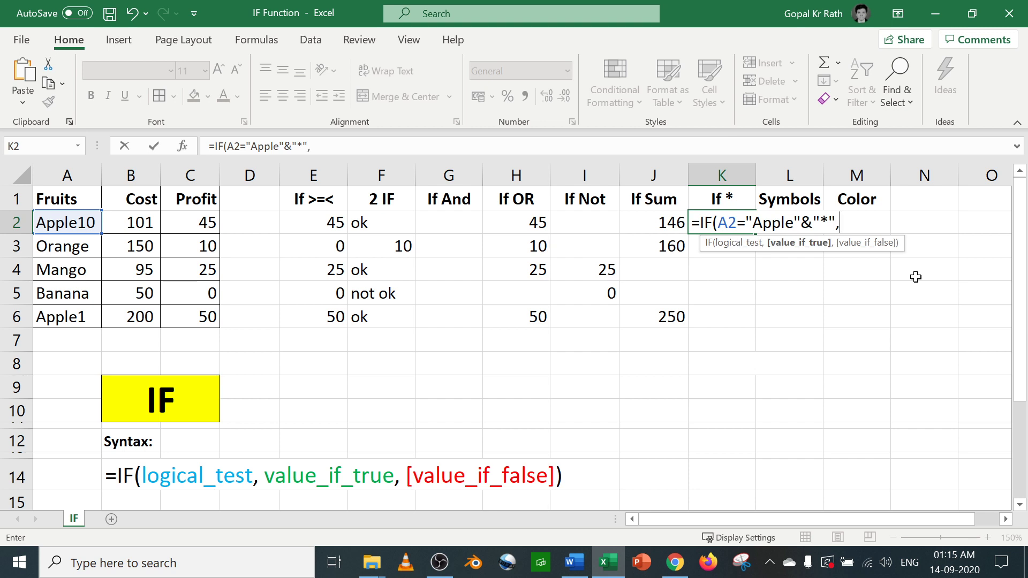
left_click(189, 220)
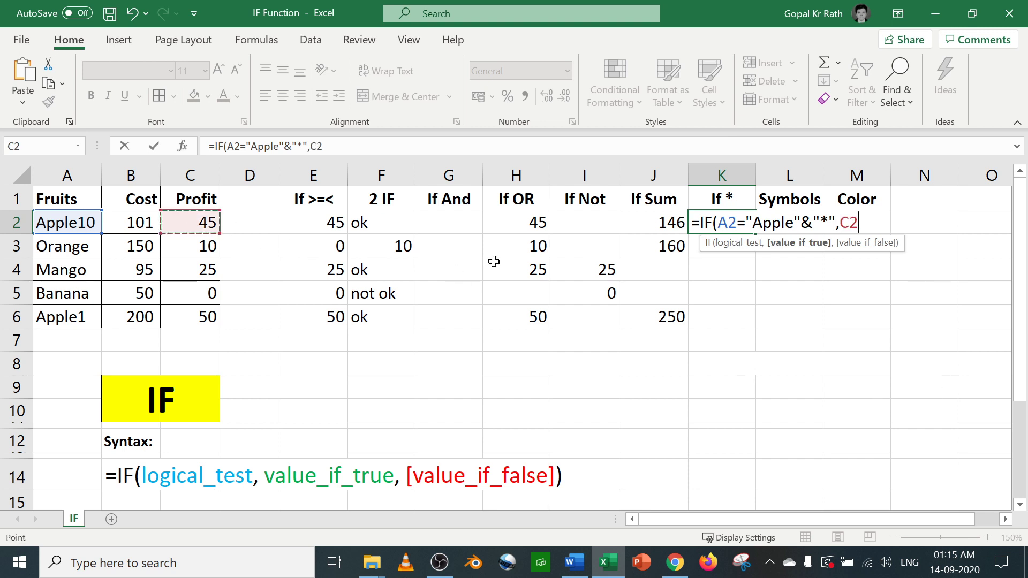
type(",\"\"")
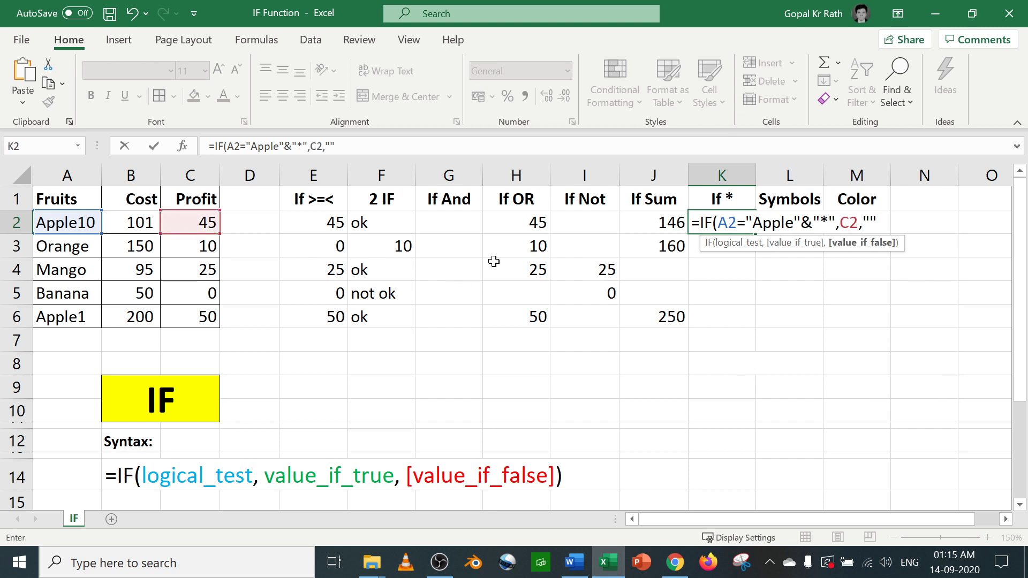
type(")")
key("Return")
key("Up")
key("F2")
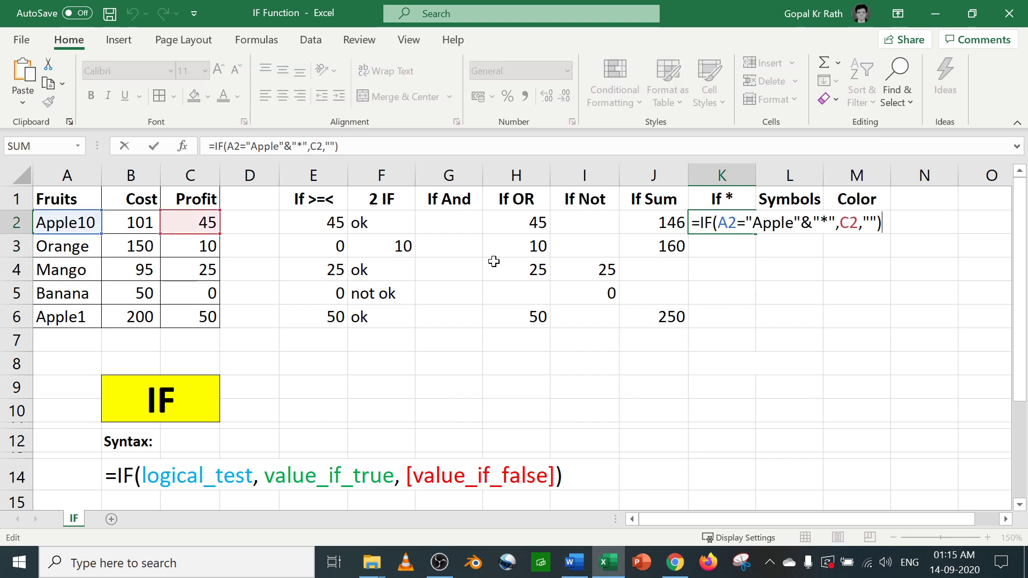
key("Escape")
- Remove the added digits from the fruit name in A2 so it reads Apple
left_click(76, 225)
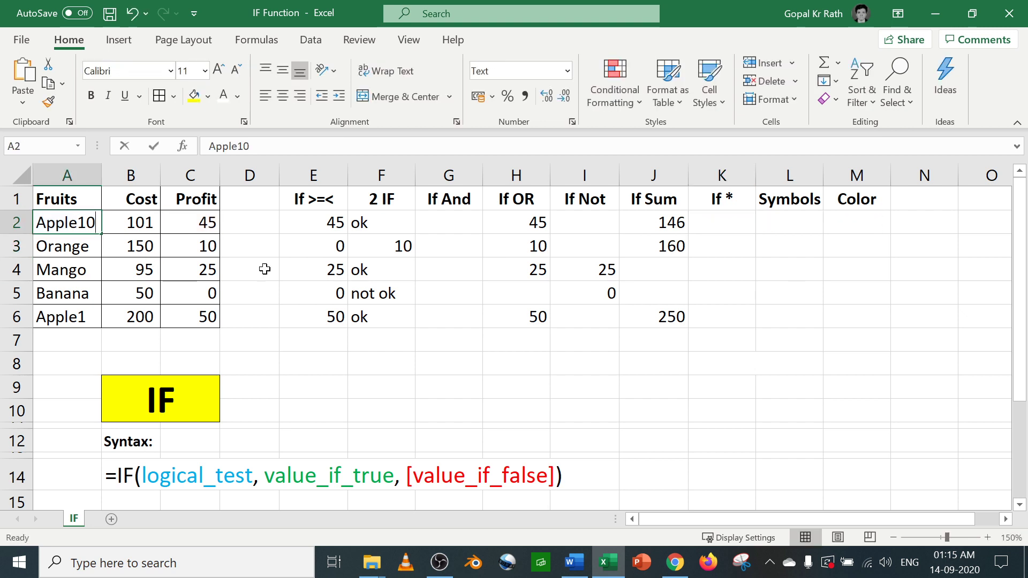
key("BackSpace")
key("BackSpace")
key("Return")
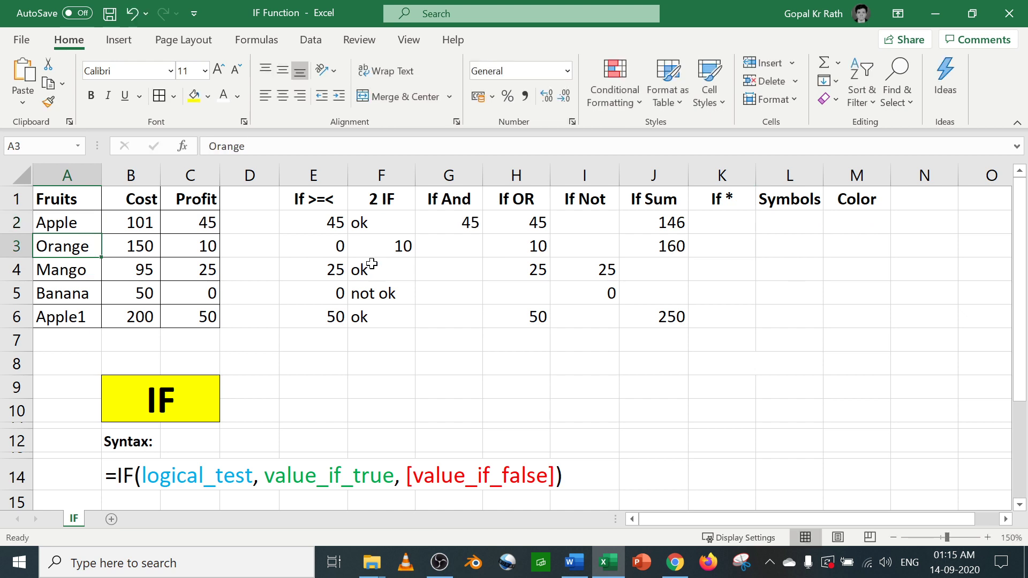
- Put a leading wildcard in the K2 formula so it reads =IF(A2="*"&"Apple"&"*",C2,"")
left_click(724, 221)
key("F2")
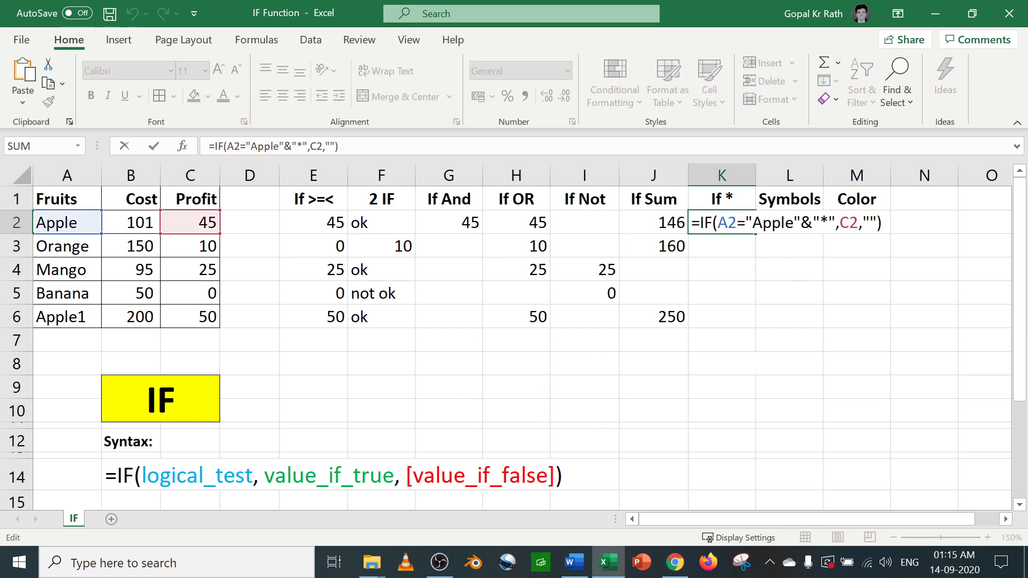
left_click(746, 223)
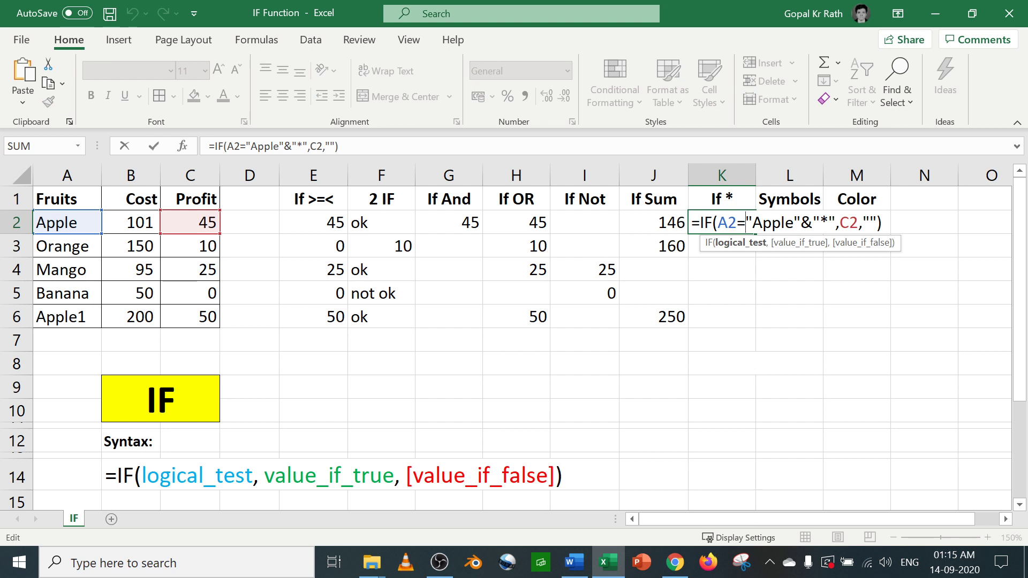
type("\"")
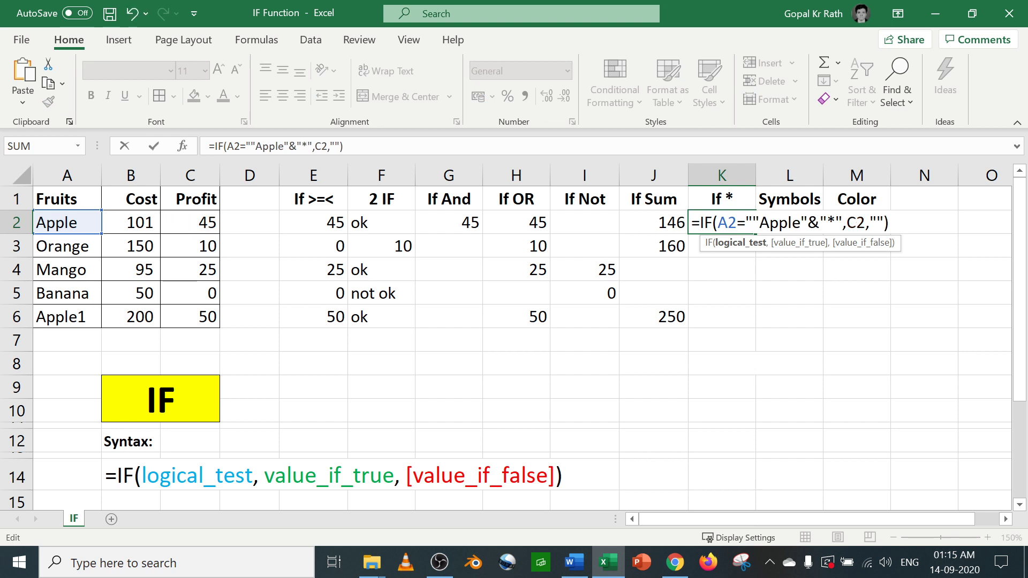
type("*\"&")
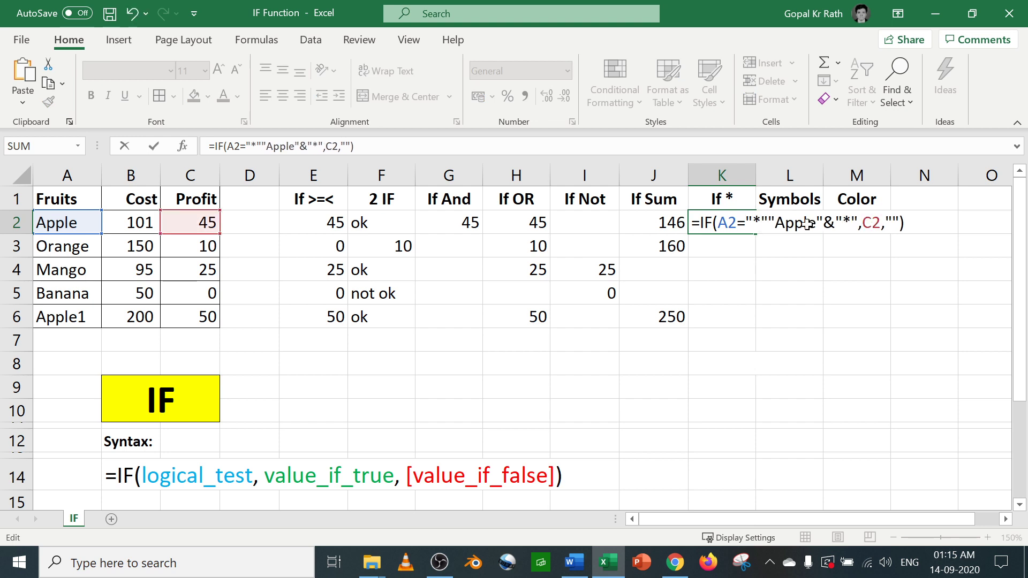
key("Return")
- Merge the wildcards into the text in K2, making the formula =IF(A2="*Apple*",C2,""), and review it
key("Up")
key("F2")
left_click(762, 223)
key("Delete")
key("Delete")
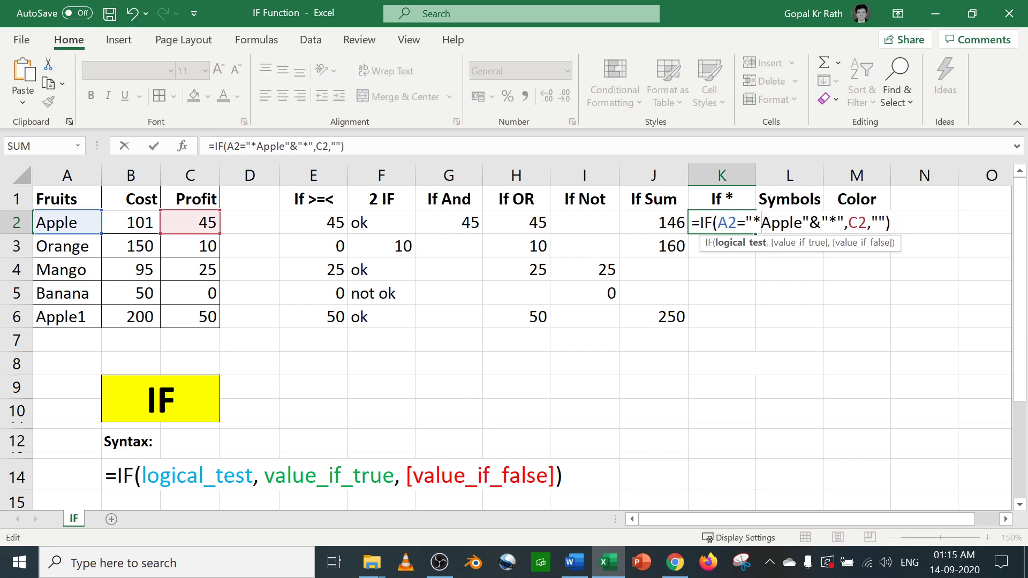
key("Right")
key("Right")
key("Right")
key("Right")
key("Right")
key("Delete")
key("Delete")
key("Delete")
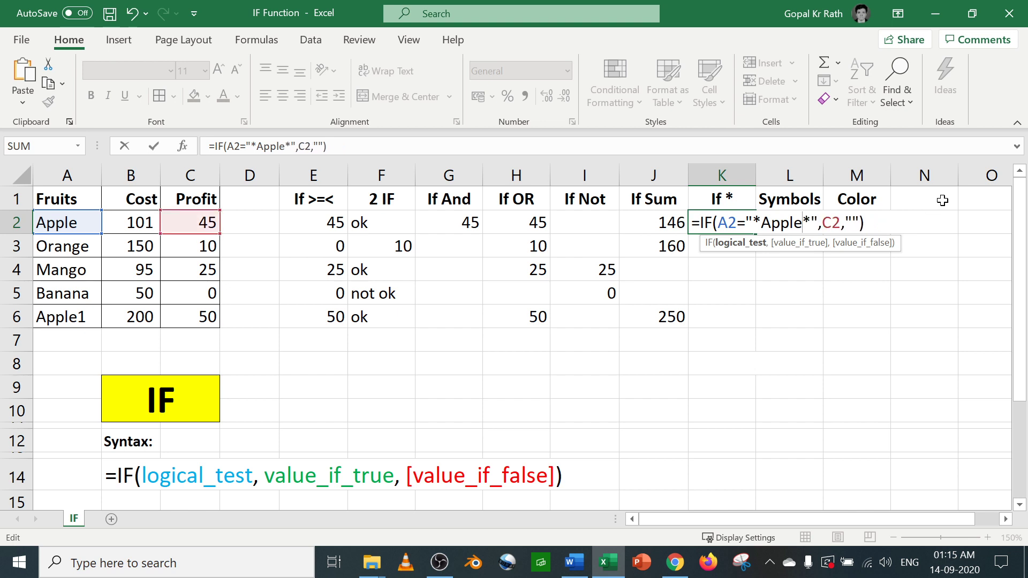
key("Return")
key("Up")
key("F2")
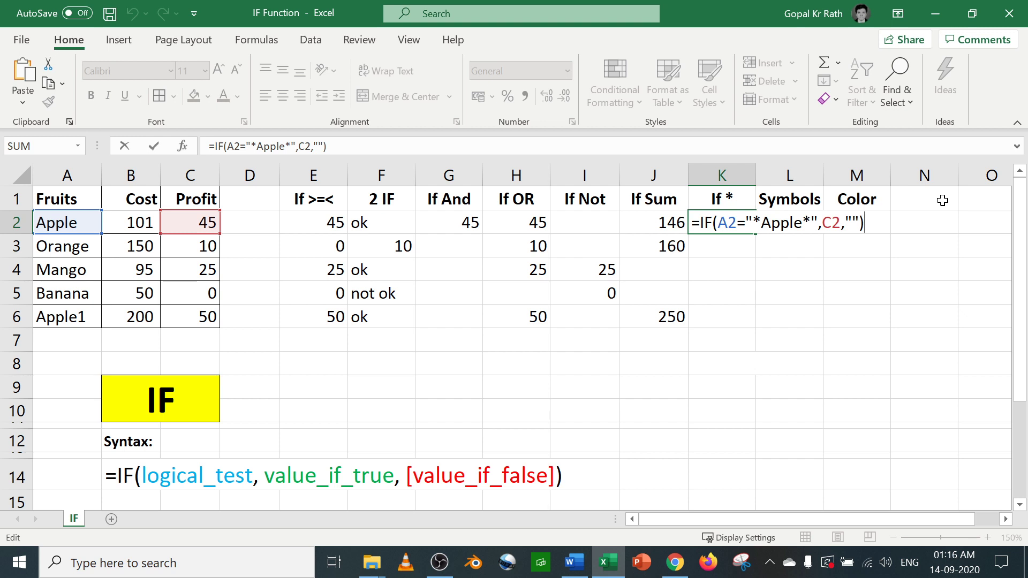
- Clear the formula from K2 and reveal the hidden function notes in K7:L10 by setting their font colour to black
key("Escape")
key("Delete")
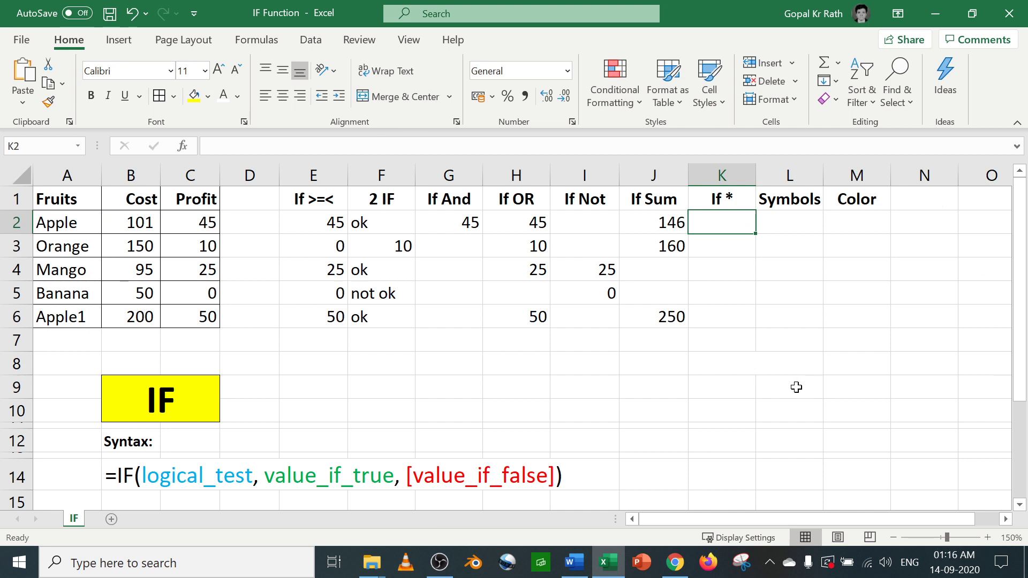
left_click_drag(713, 342, 789, 404)
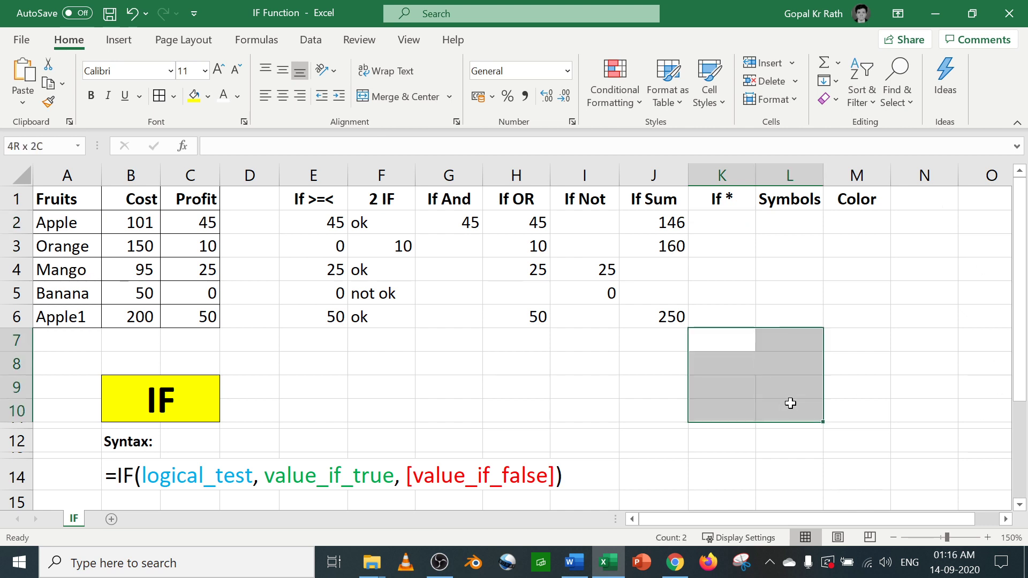
left_click(237, 96)
left_click(251, 113)
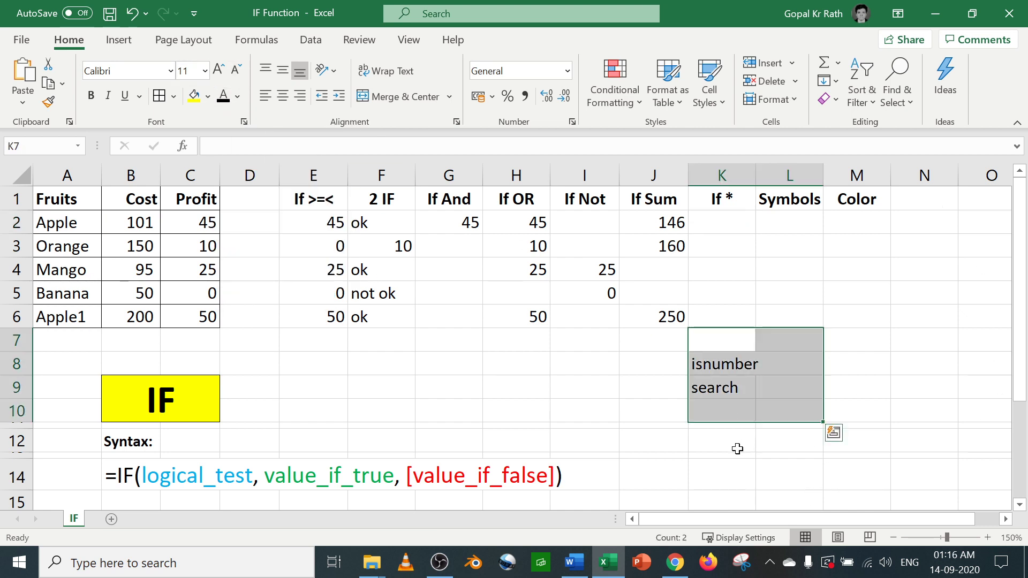
left_click(713, 359)
left_click(714, 388)
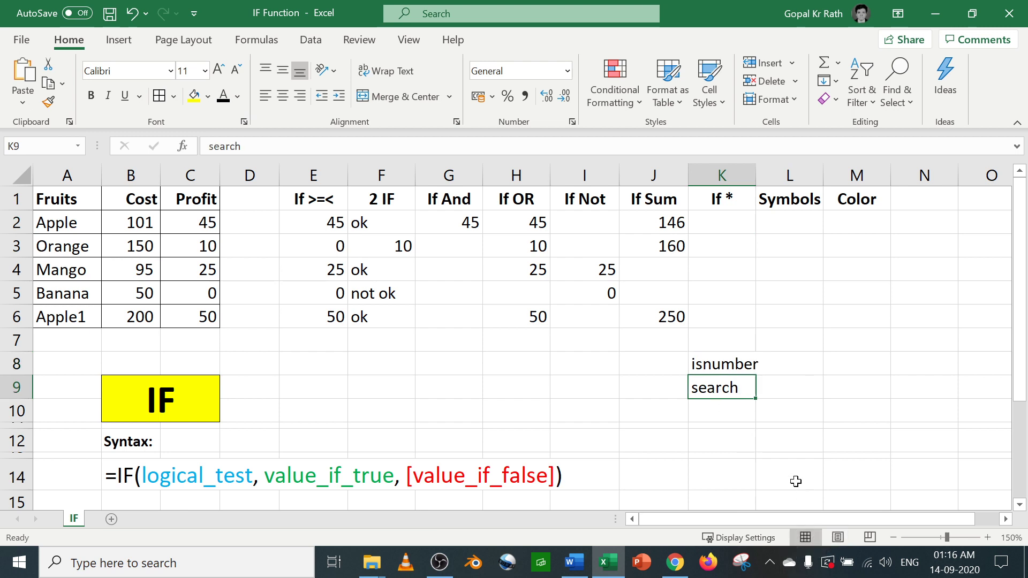
left_click(855, 387)
left_click(713, 362)
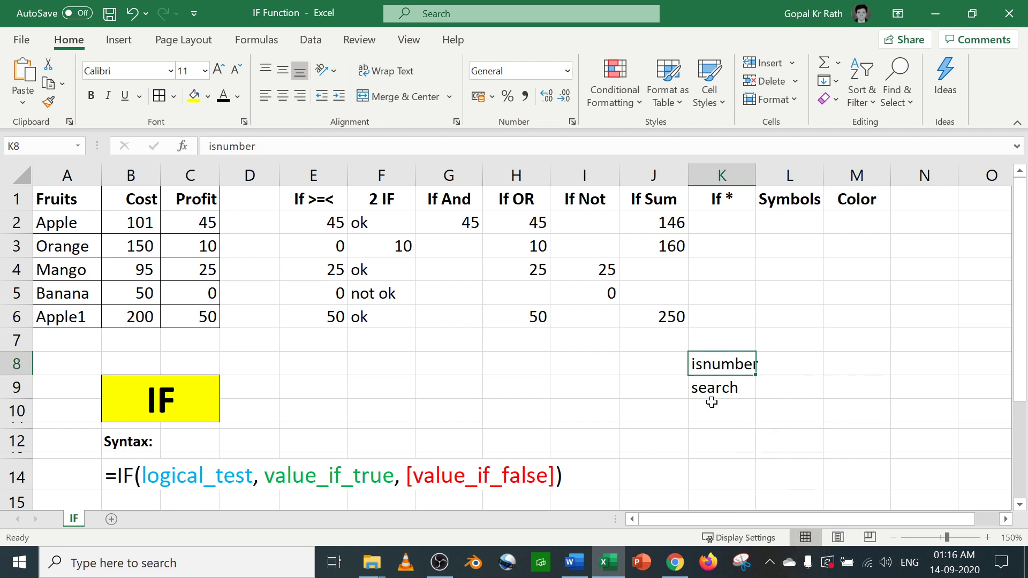
left_click(712, 391)
- Enter the formula =SEARCH("Apple",A2) in cell M9 beside the search note and review it
left_click(840, 391)
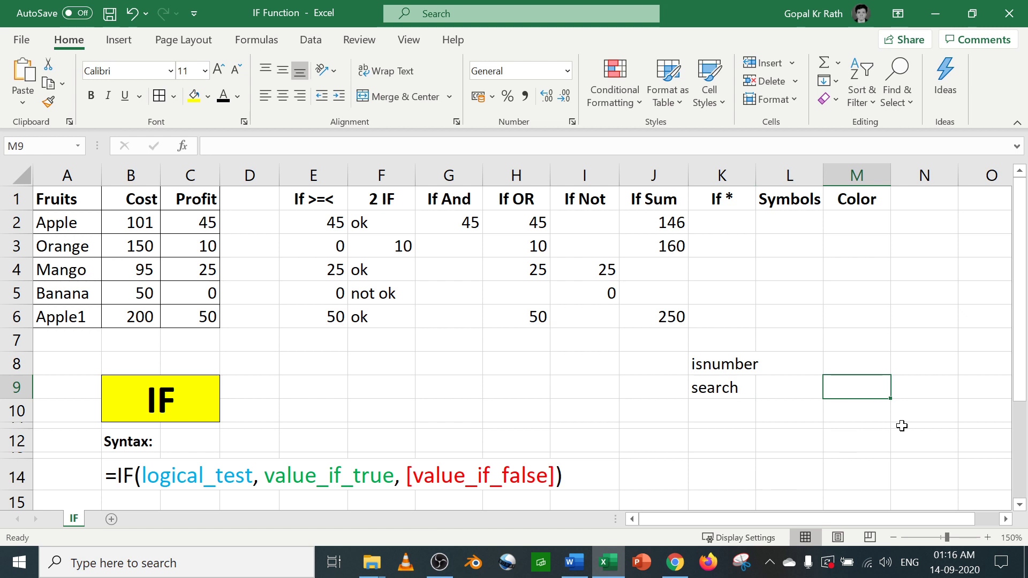
type("=sea")
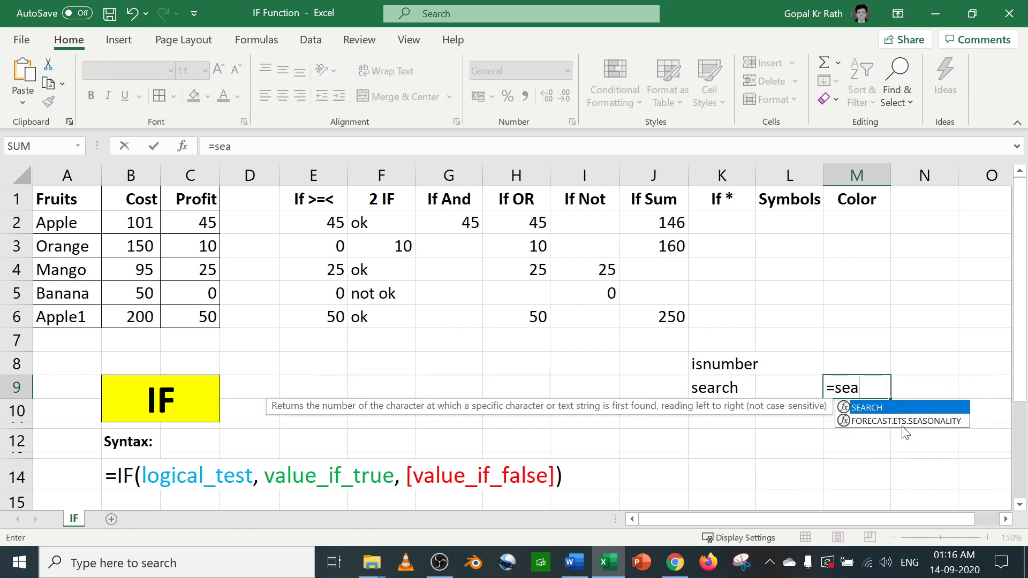
type("rch")
key("Tab")
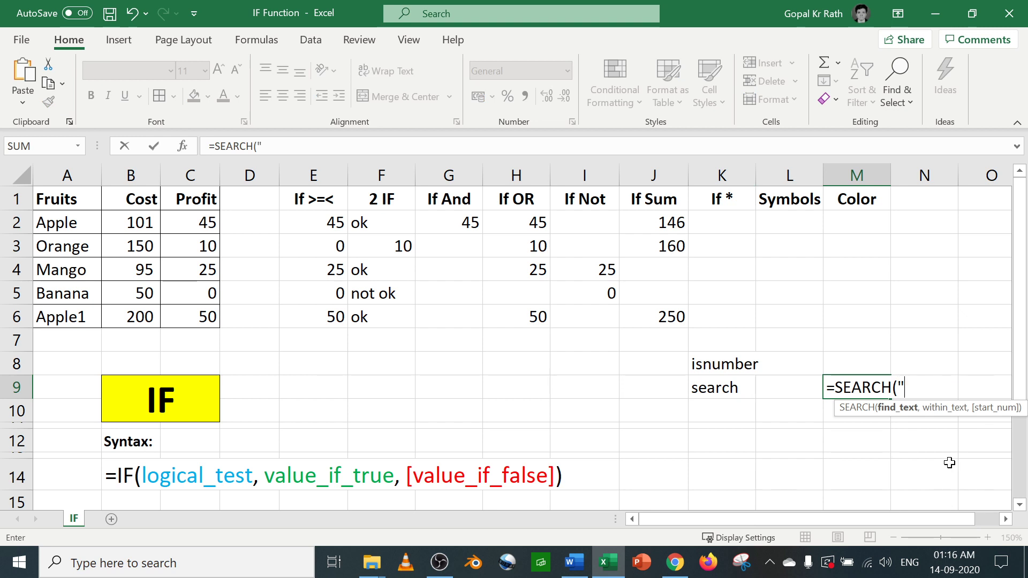
type("\"Apple\"")
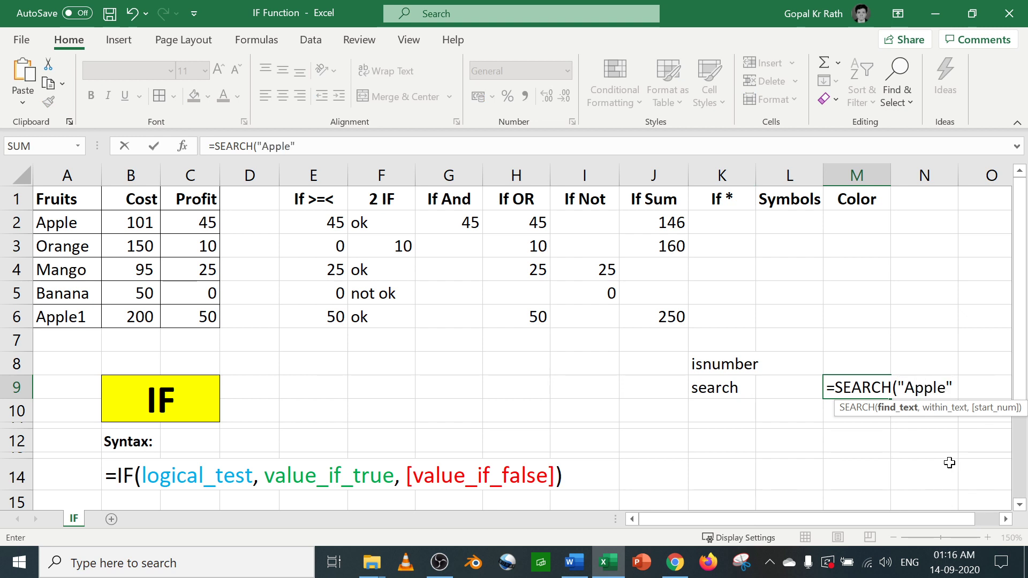
type(",")
left_click(75, 220)
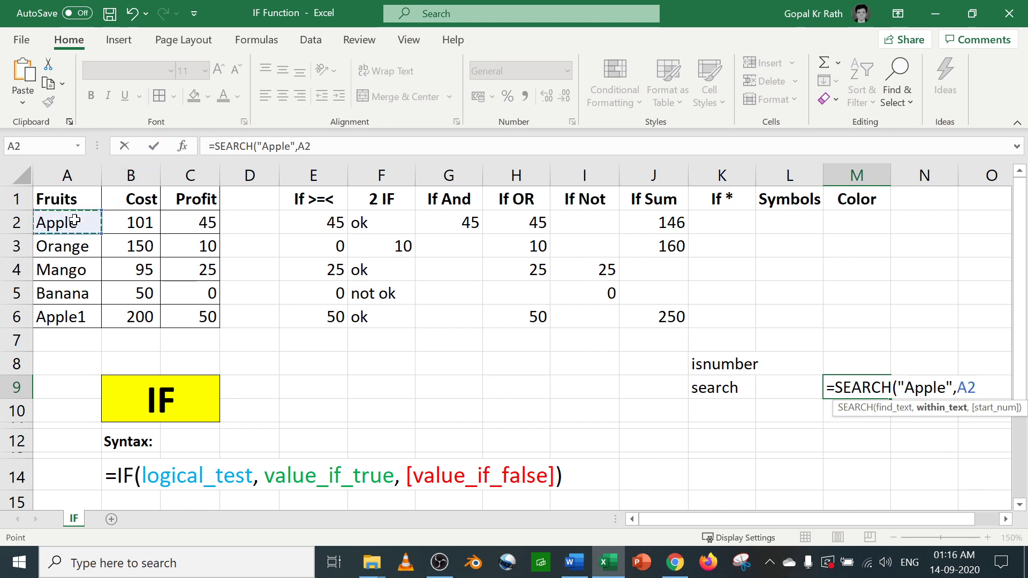
type(")")
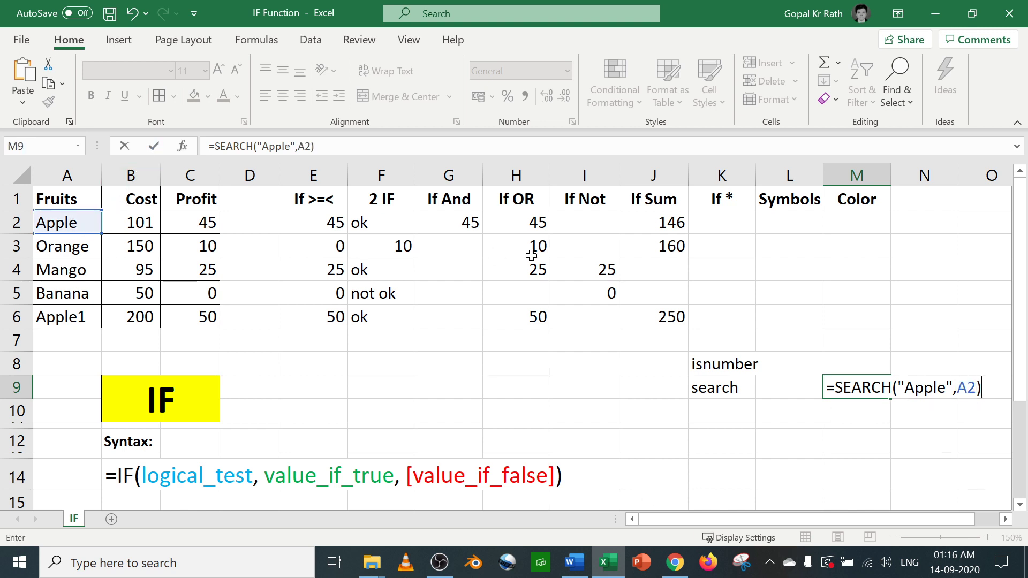
key("ctrl+Return")
key("F2")
key("Escape")
- Change the fruit name in A2 to Apple2
left_click(55, 220)
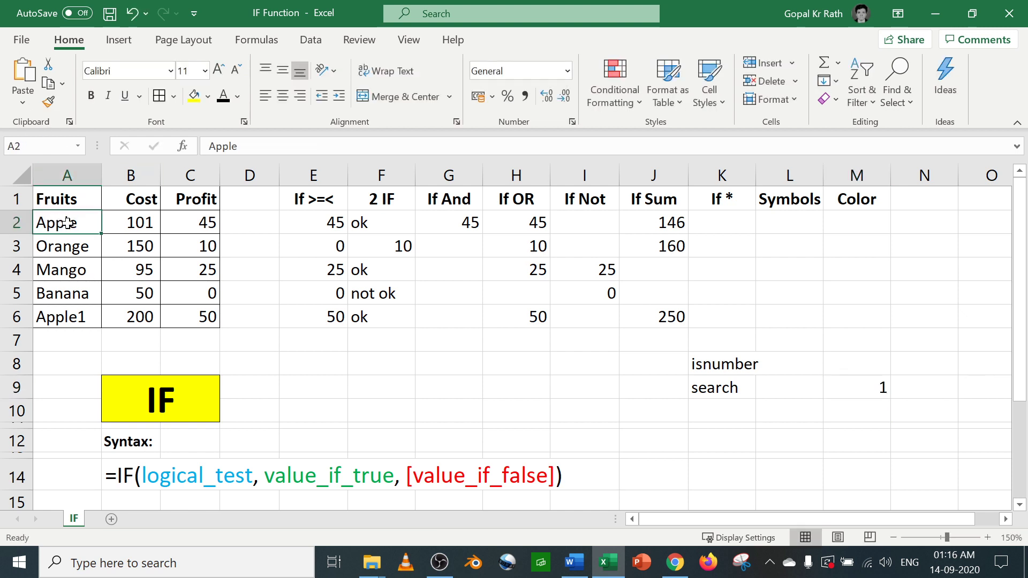
key("F2")
type("2")
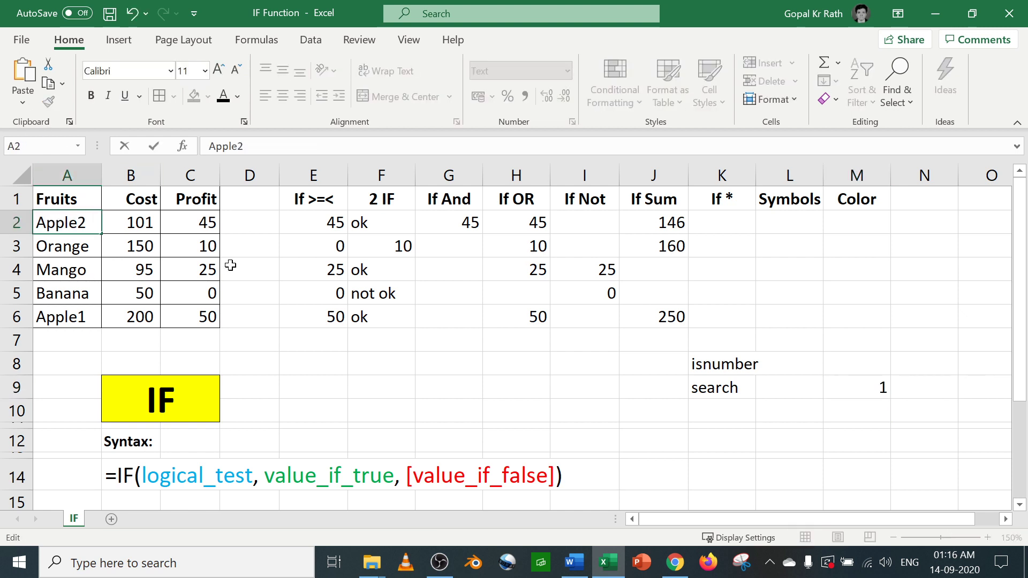
key("Return")
- Point the SEARCH formula in M9 at cell A6 instead, so it reads =SEARCH("Apple",A6)
double_click(893, 386)
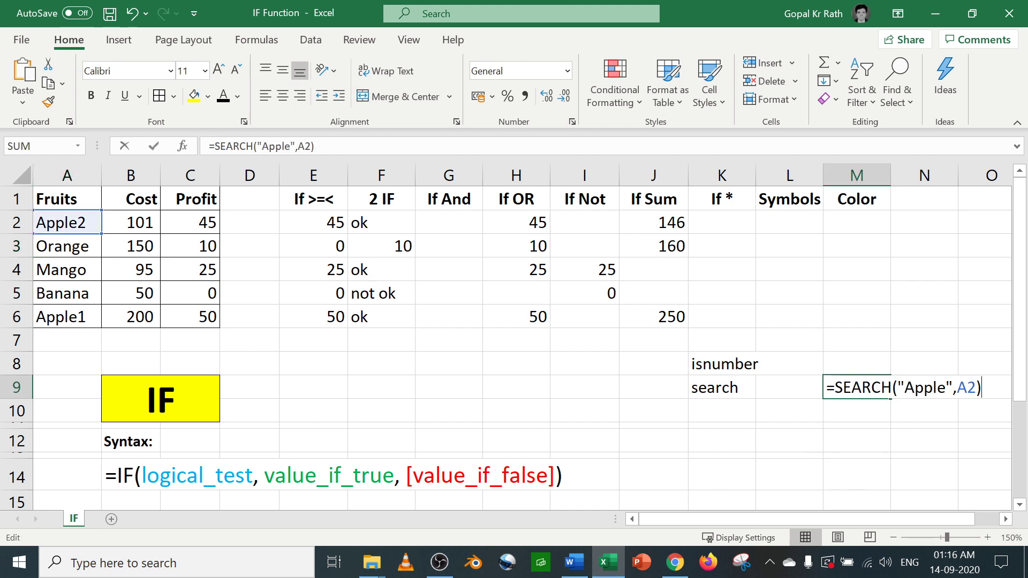
left_click_drag(86, 234, 85, 328)
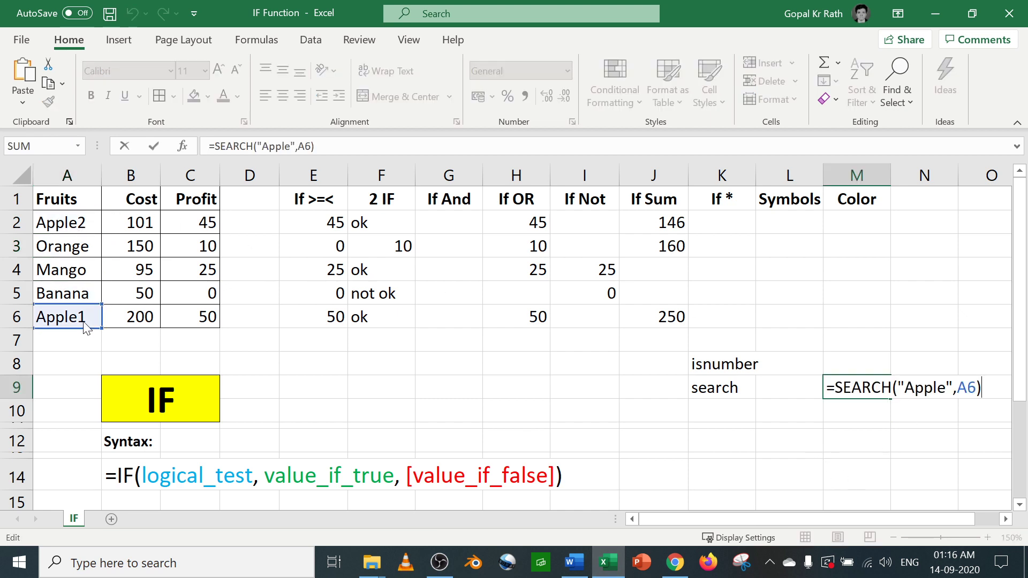
key("Return")
key("Up")
key("F2")
key("shift+Return")
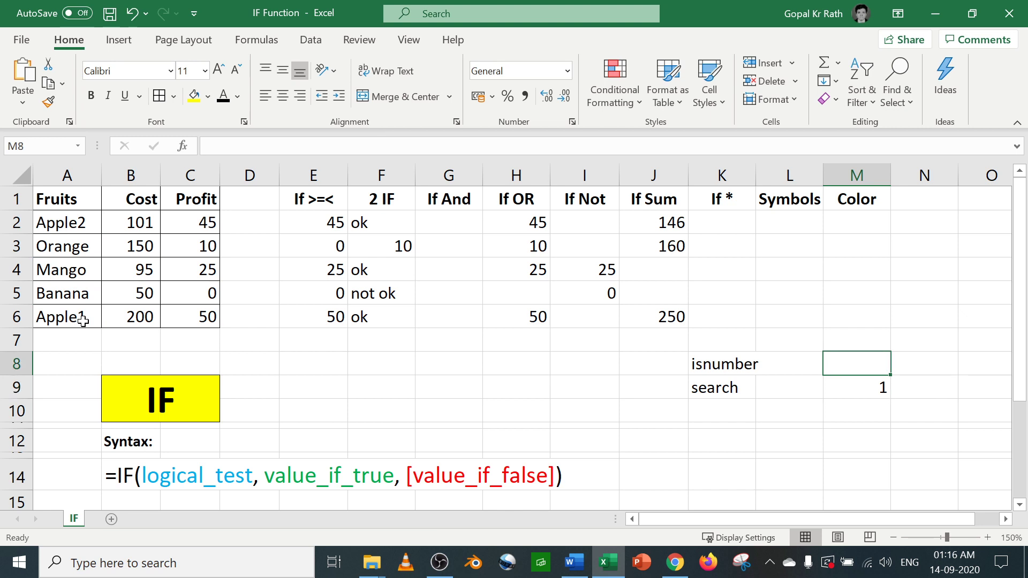
- Enter the formula =ISNUMBER(M9) in cell M8 beside the isnumber note
key("Down")
key("Up")
type("=isnumb")
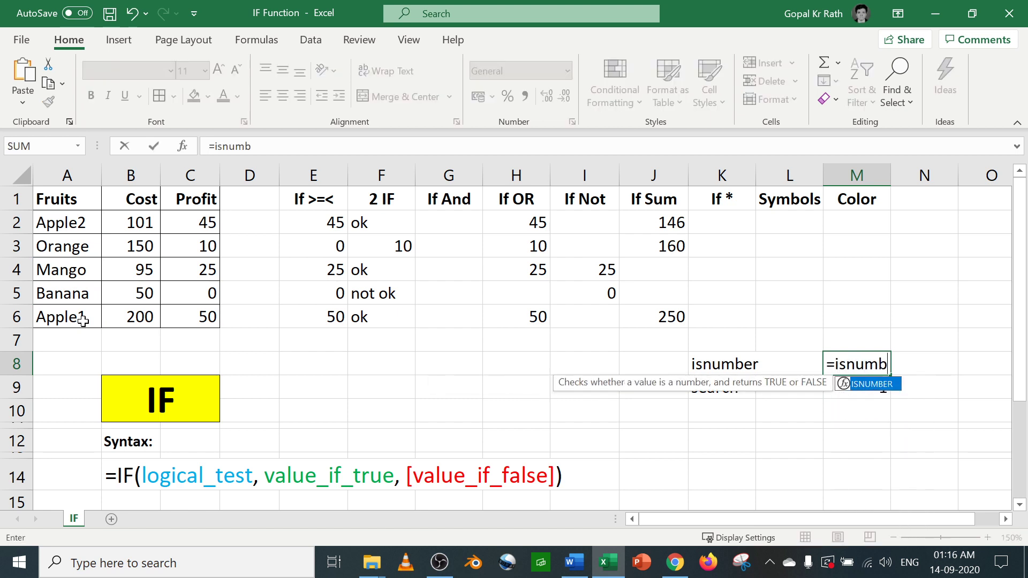
key("Tab")
key("Down")
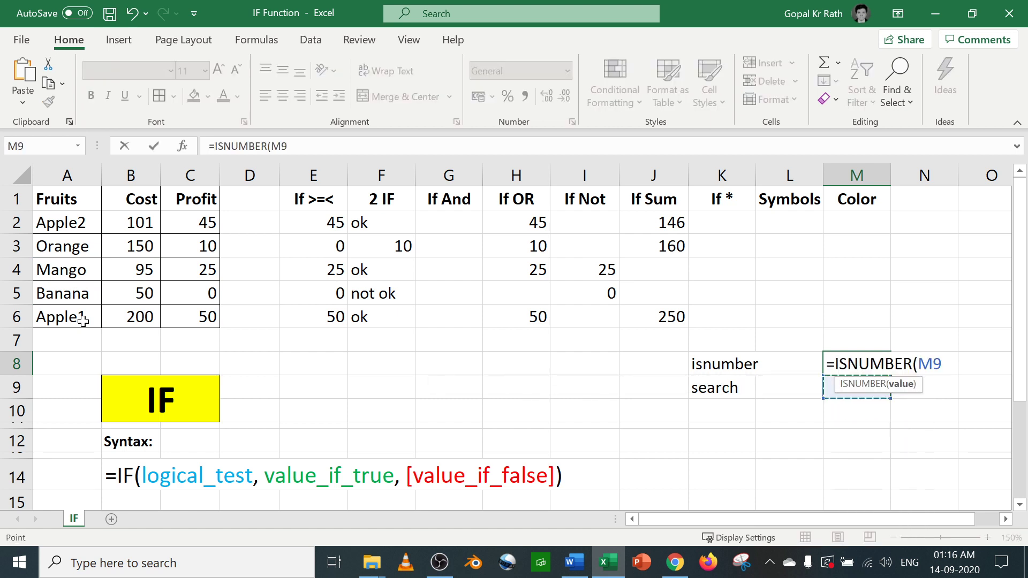
type(",")
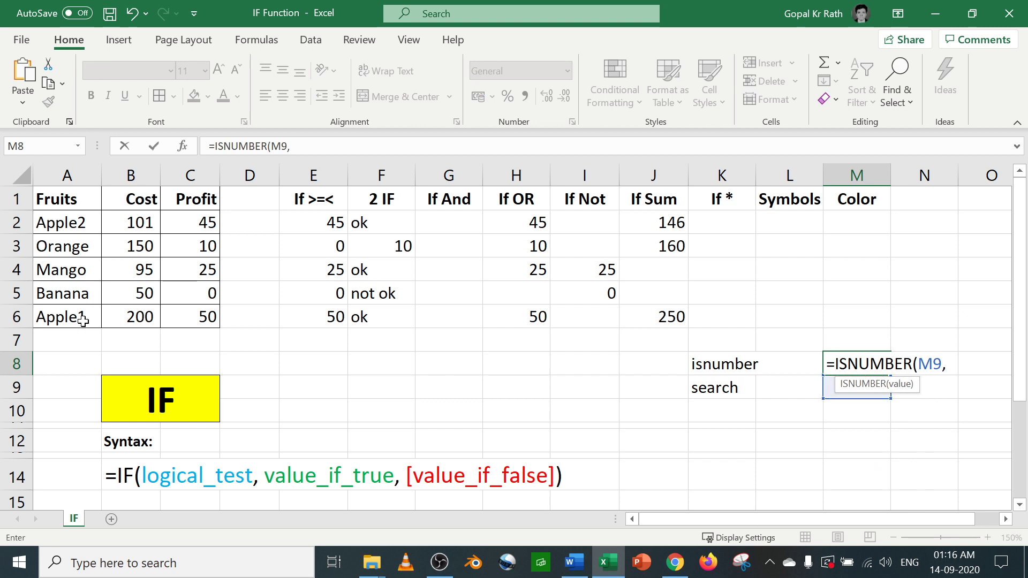
key("BackSpace")
type(")")
key("Return")
- Examine the ISNUMBER formula in M8 together with the SEARCH formula in M9 that it tests
key("Up")
key("F2")
key("Escape")
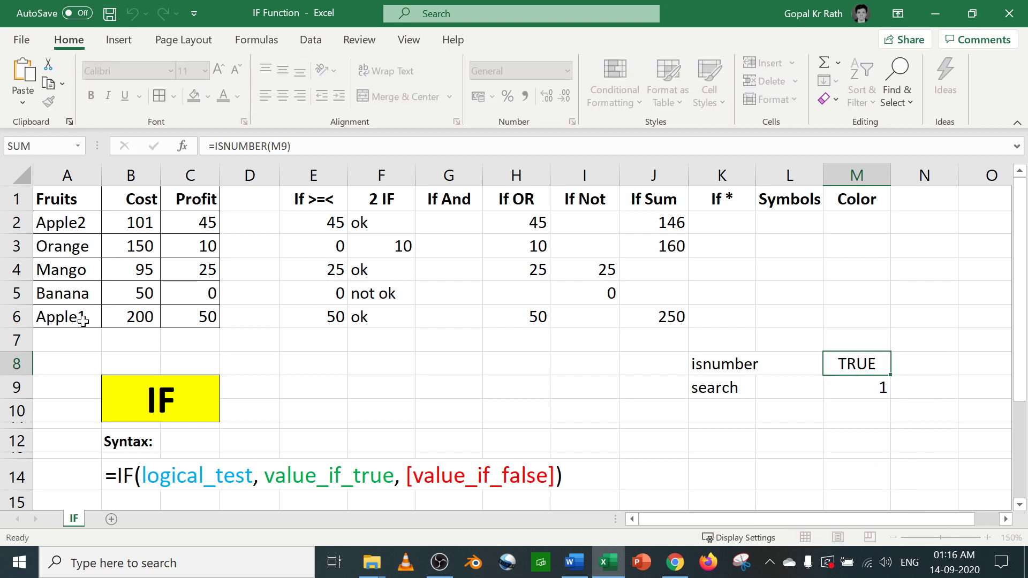
key("F2")
key("Escape")
key("Down")
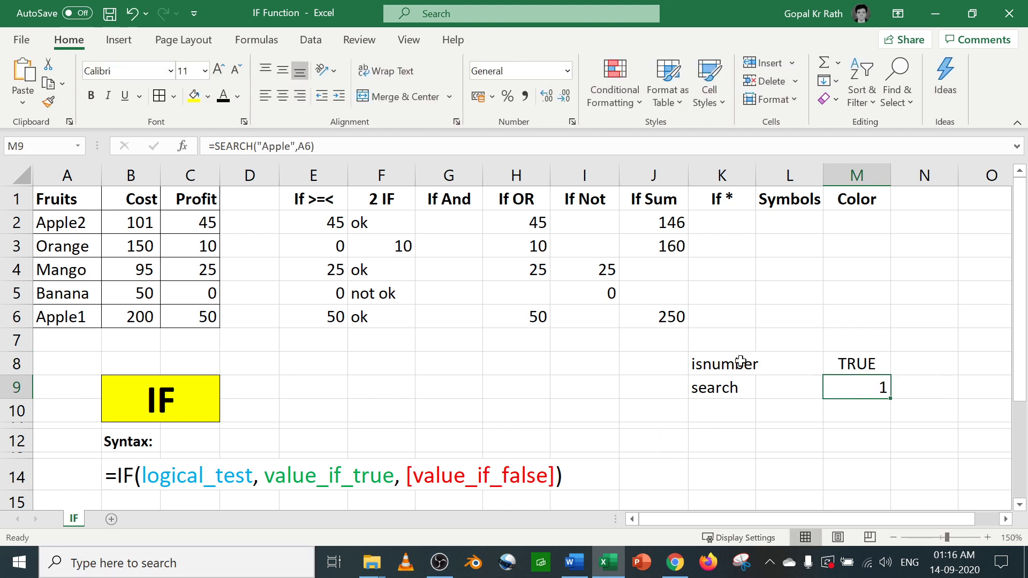
left_click_drag(728, 366, 879, 391)
- Start an IF formula in cell K2 with the logical test ISNUMBER(SEARCH("Apple",A2))
left_click(724, 224)
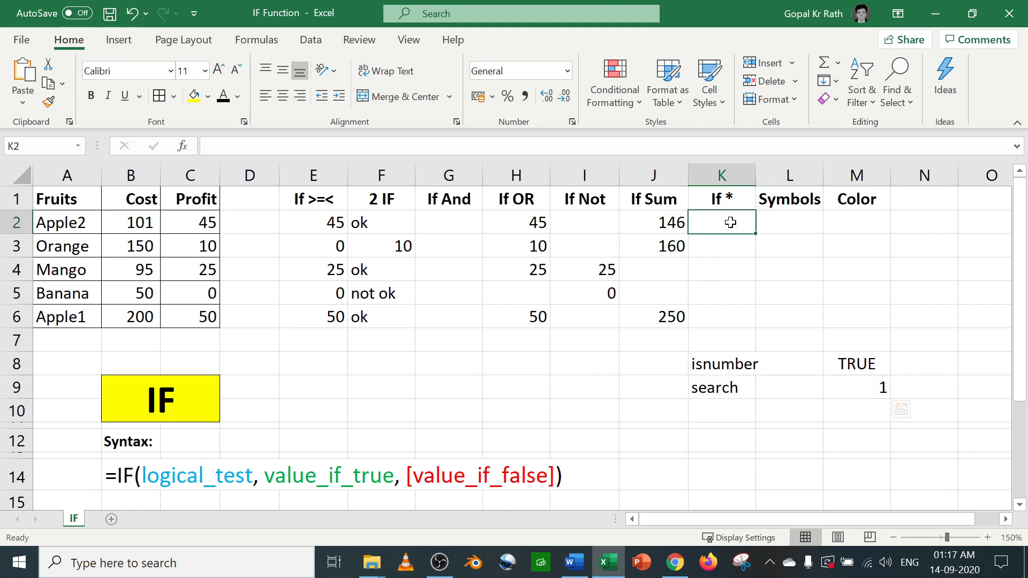
type("=")
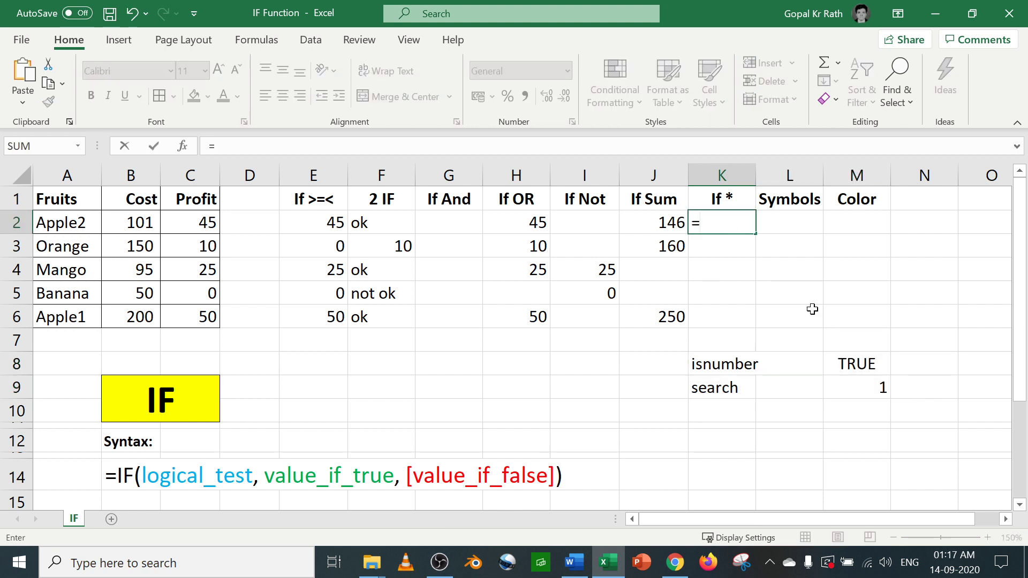
type("IF(")
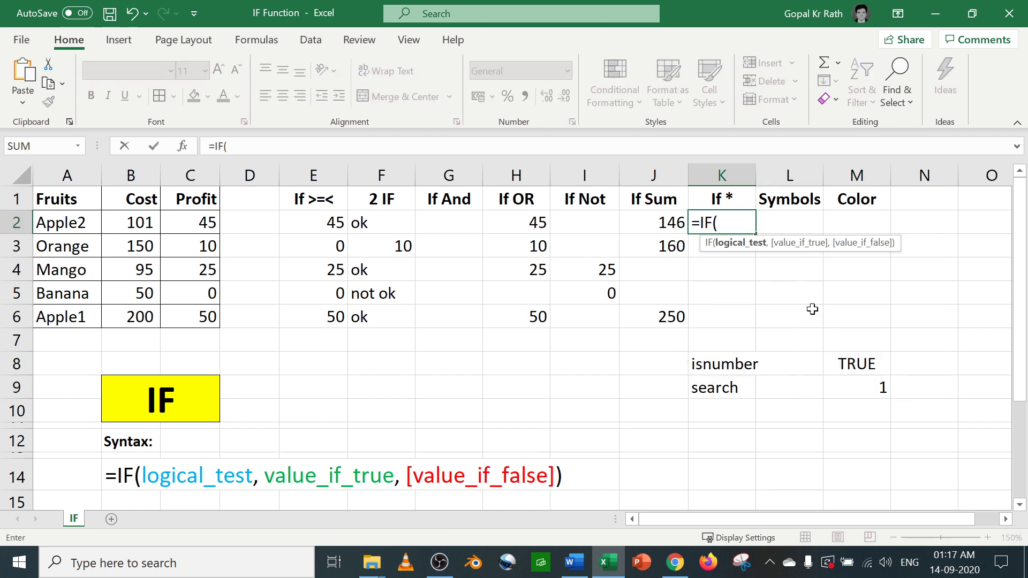
type("isnumber")
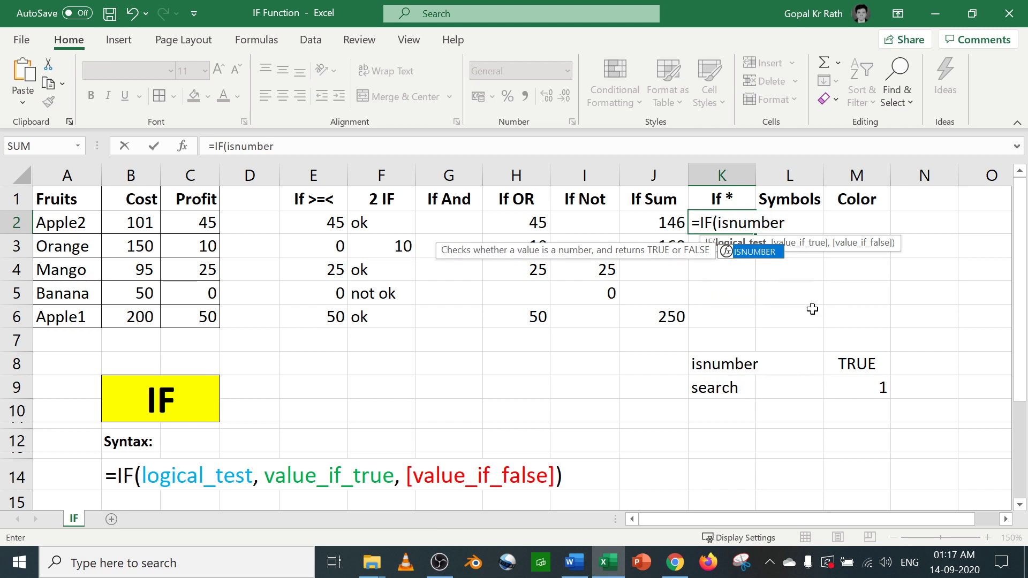
key("Tab")
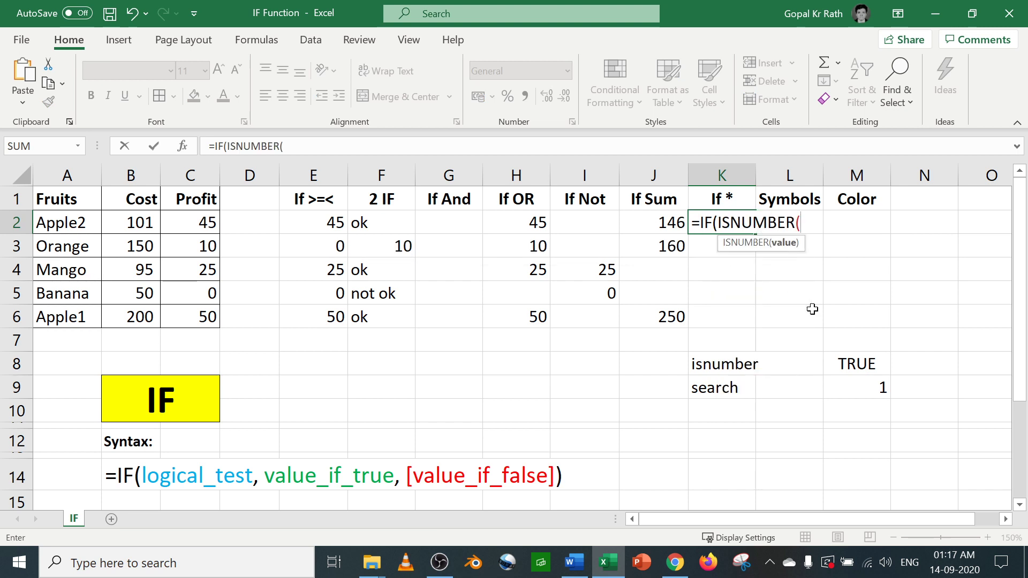
type("search")
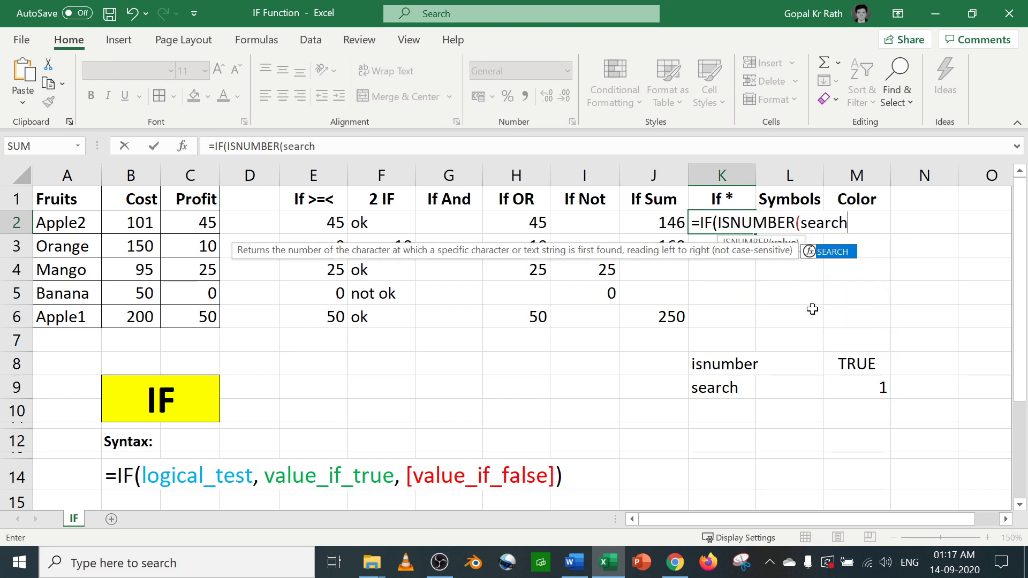
key("Tab")
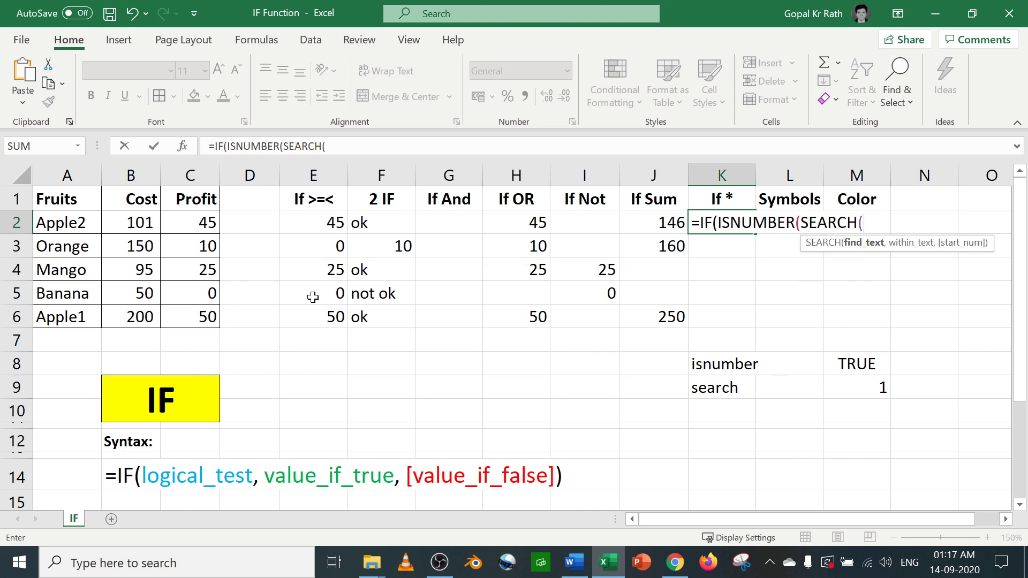
type("\"Apple\",")
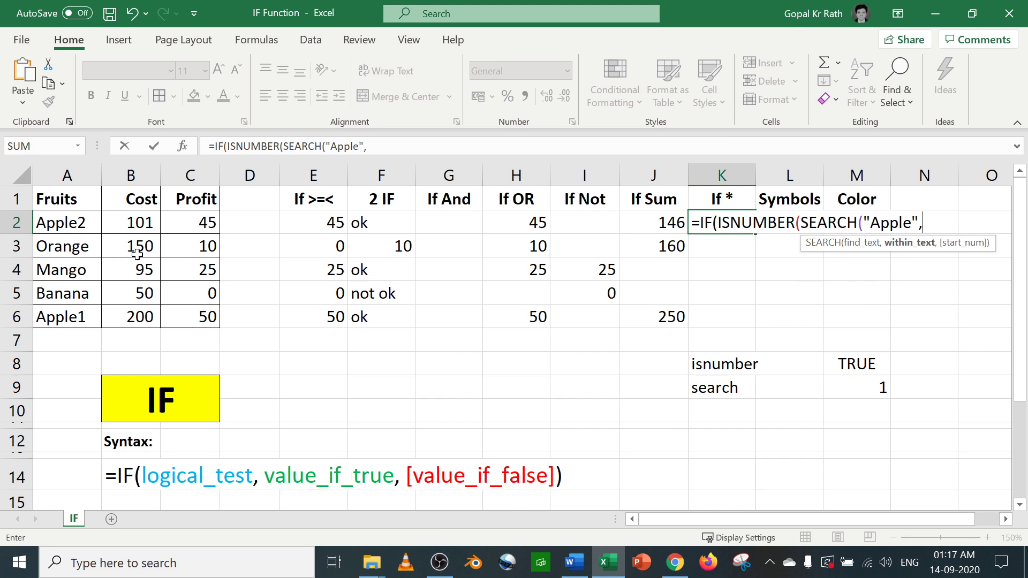
left_click(69, 222)
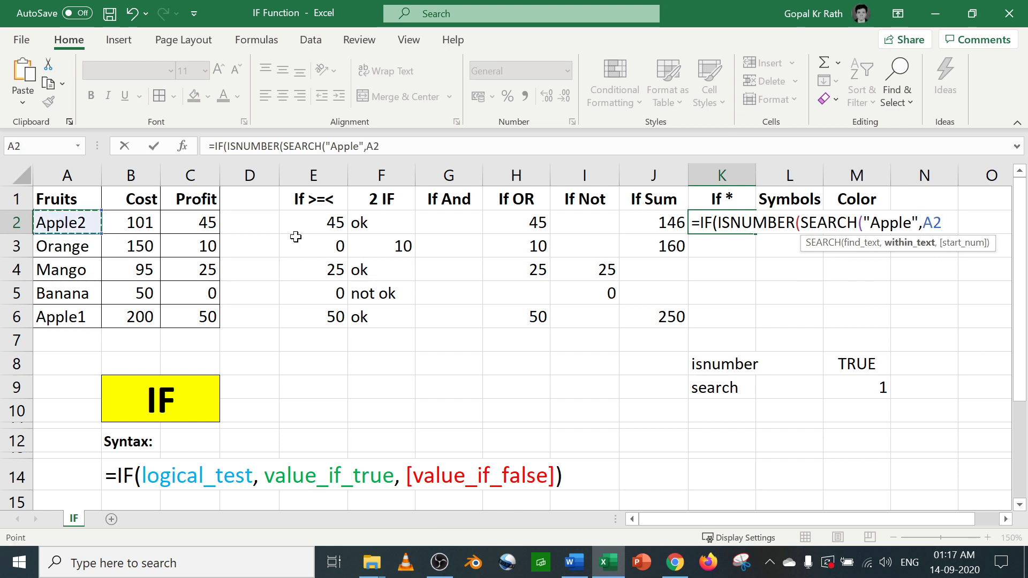
type(")")
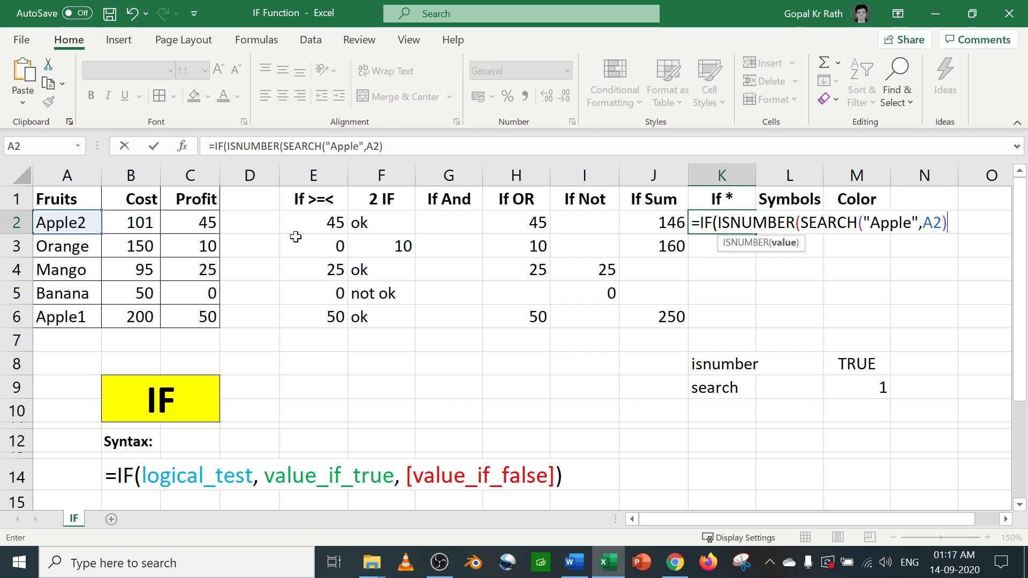
type(")")
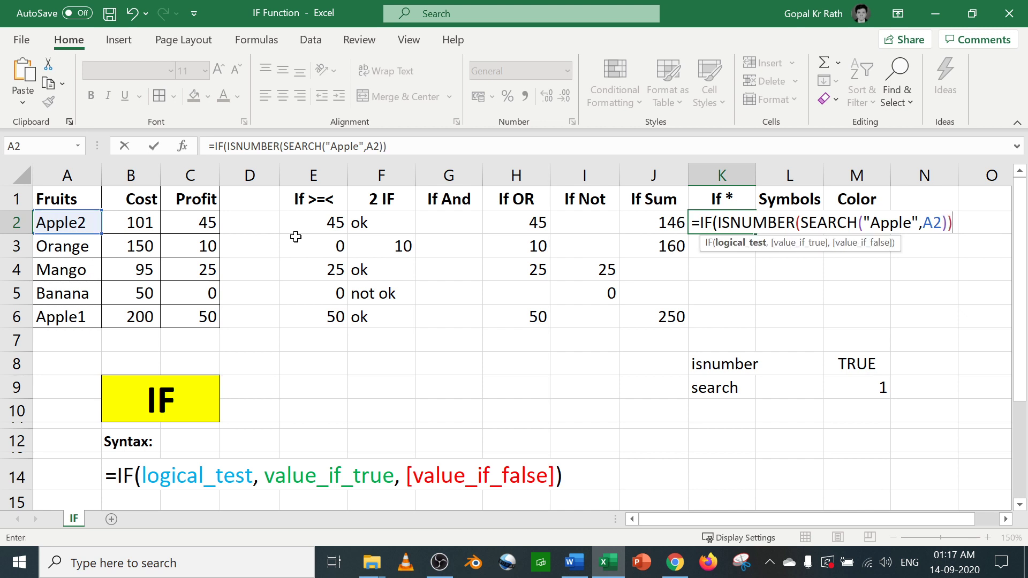
- Complete the K2 formula with C2 as the true value and empty text "" as the false value
type(",")
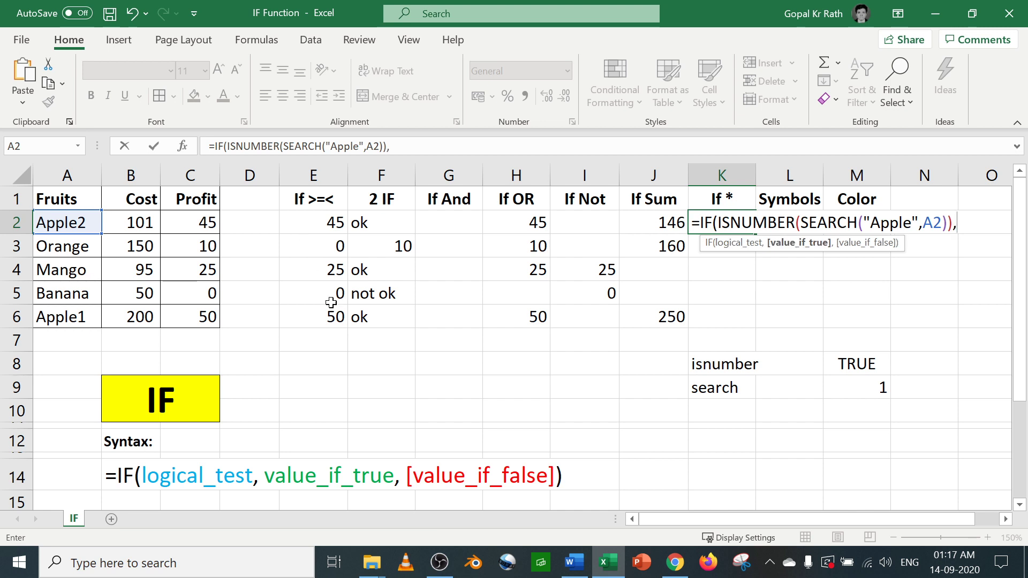
left_click(210, 221)
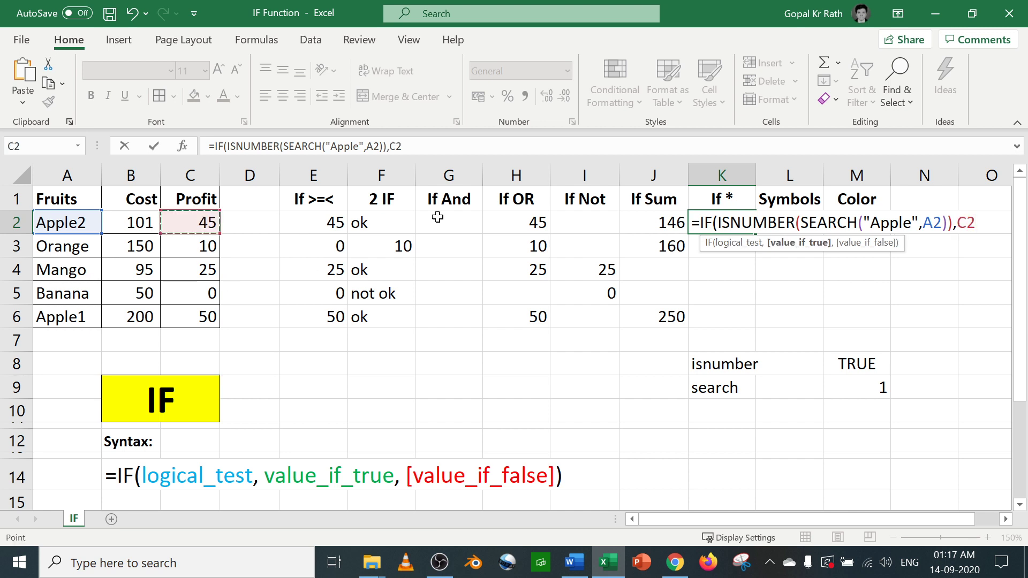
type(",")
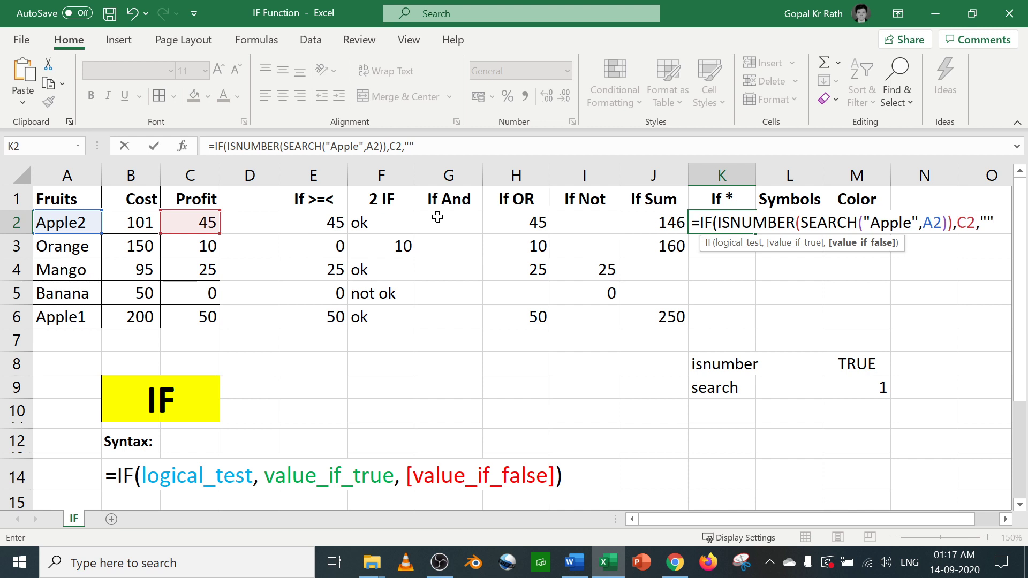
type("\"\")")
key("Return")
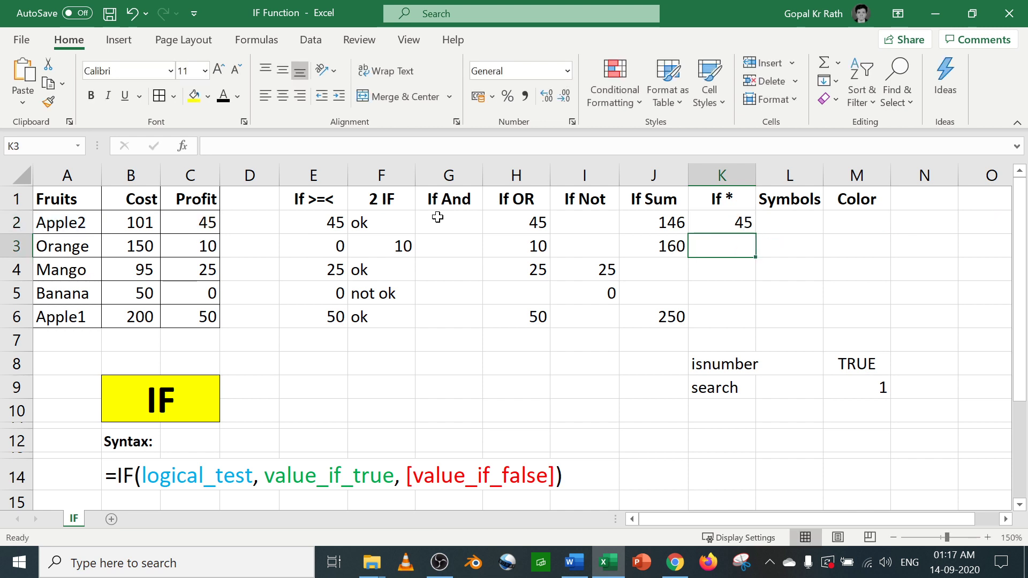
- Review the formula in K2 and fill it down through K6
key("Up")
key("F2")
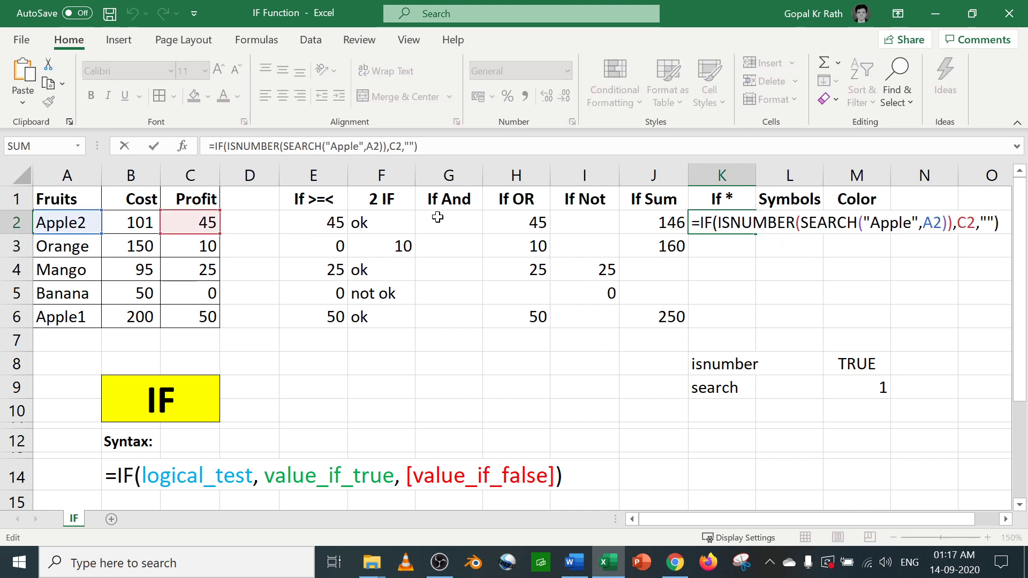
key("Escape")
key("shift+Down")
key("shift+Down")
key("shift+Down")
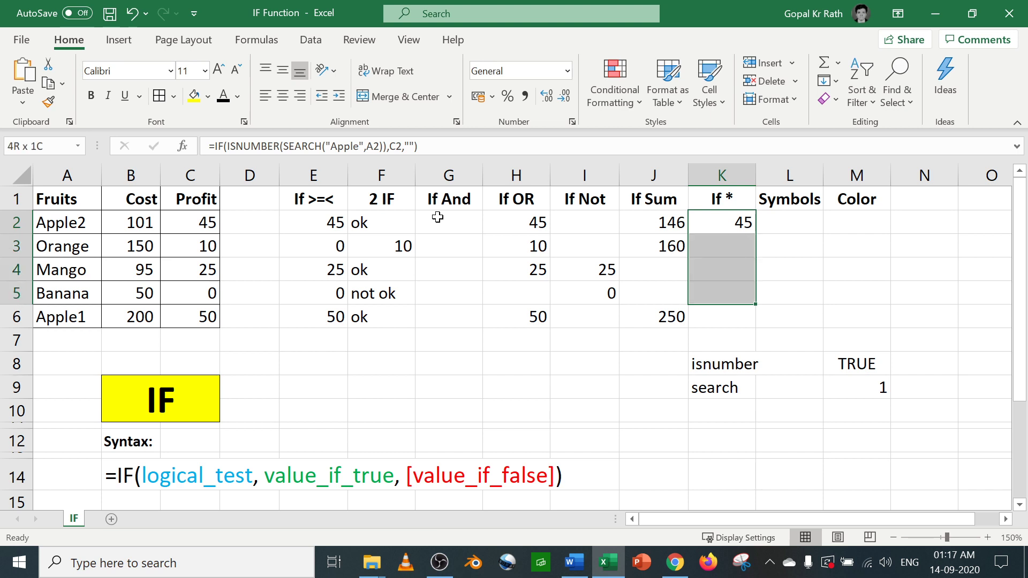
key("shift+Down")
key("ctrl+d")
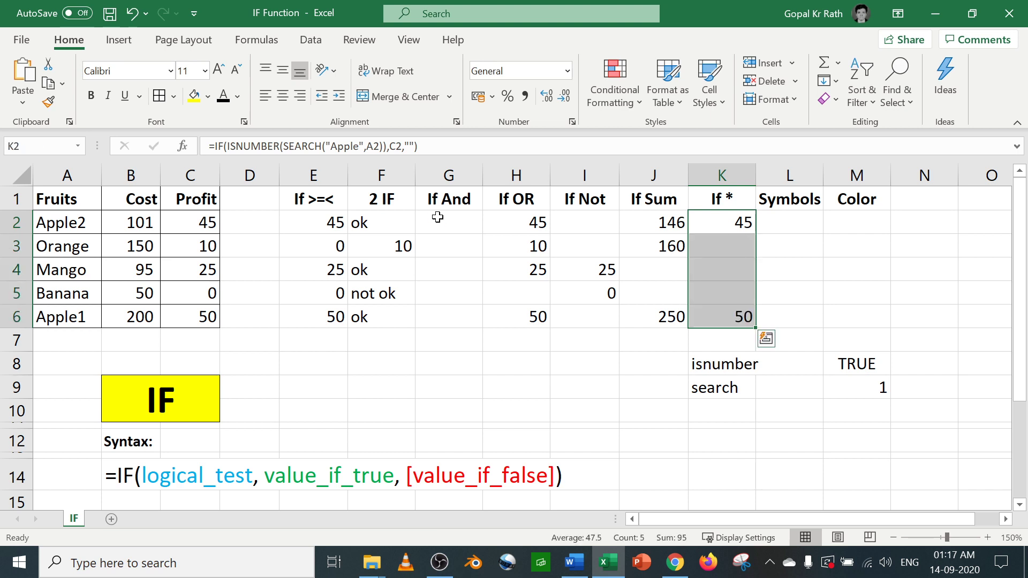
- Compare the filled formula in K6 with the original in K2, checking the cell references each one uses
key("Down")
key("Down")
key("Down")
key("Down")
key("F2")
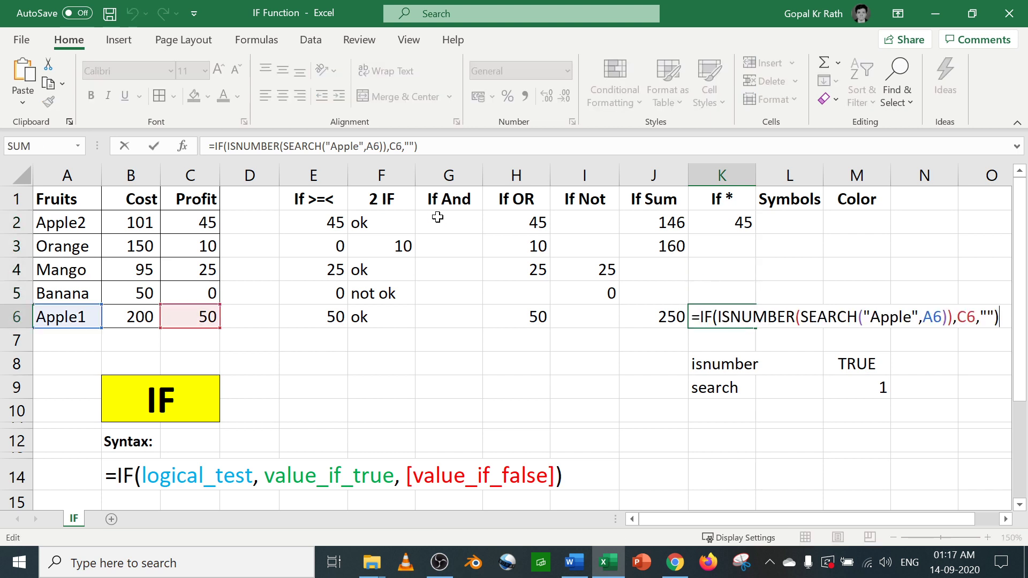
key("Escape")
key("Up")
key("Up")
key("Up")
key("Up")
key("F2")
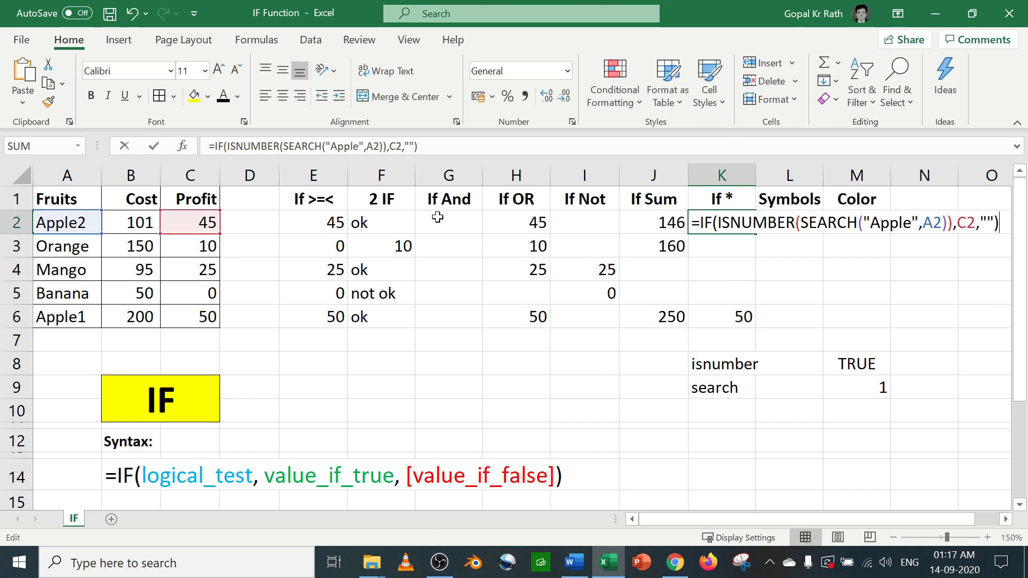
key("Escape")
key("Down")
key("Down")
key("Down")
key("Down")
key("F2")
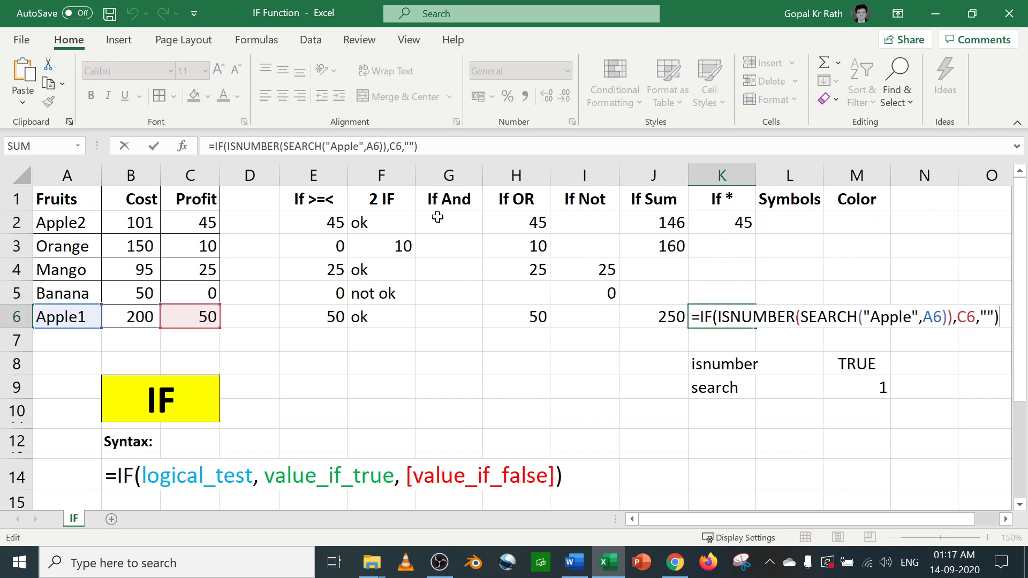
key("Escape")
key("Up")
key("Up")
key("Up")
key("Up")
key("Right")
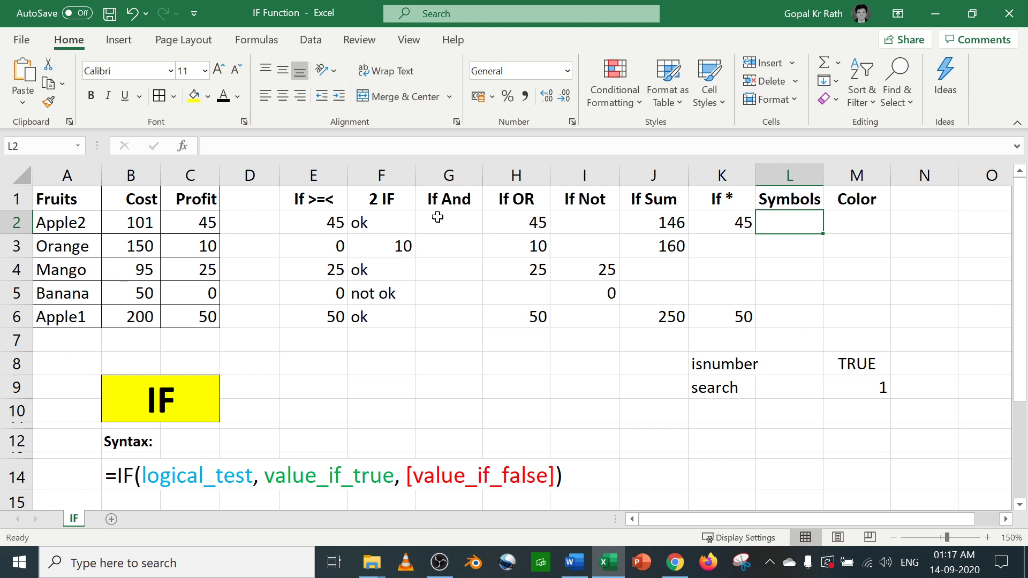
key("Left")
key("F2")
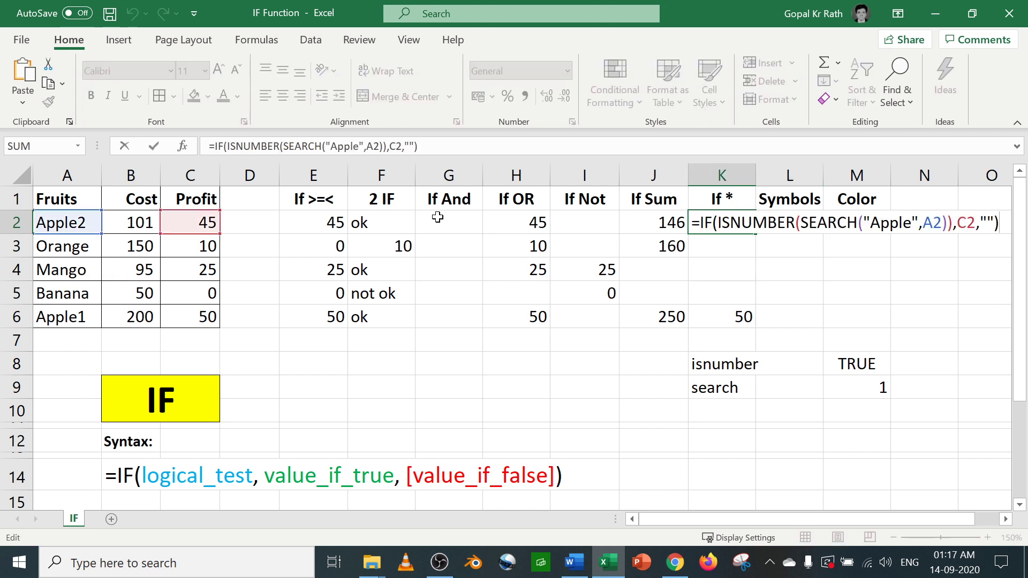
key("Escape")
key("Right")
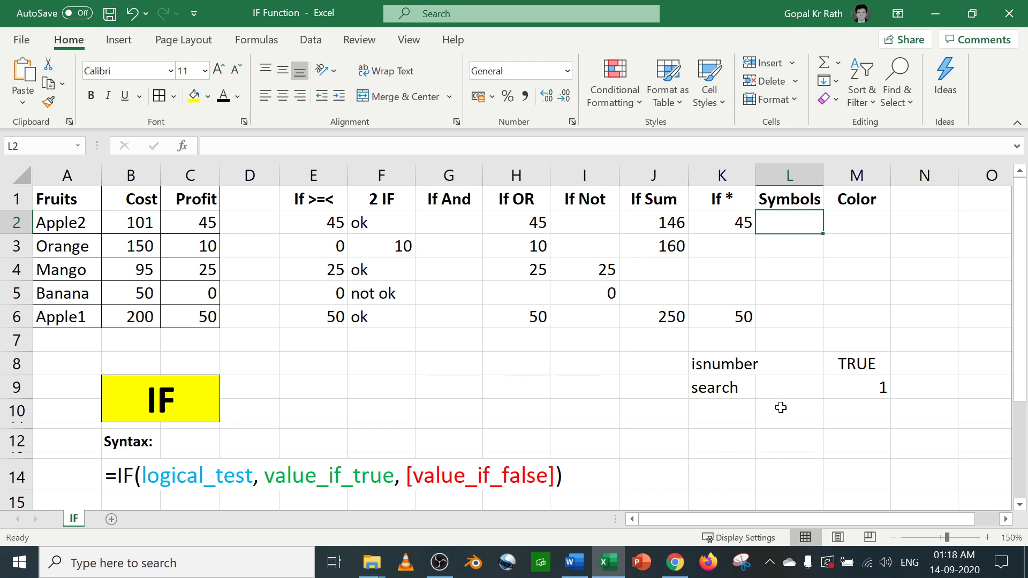
- Insert the Upwards Arrow symbol (↑) into the empty cell H10
left_click(511, 408)
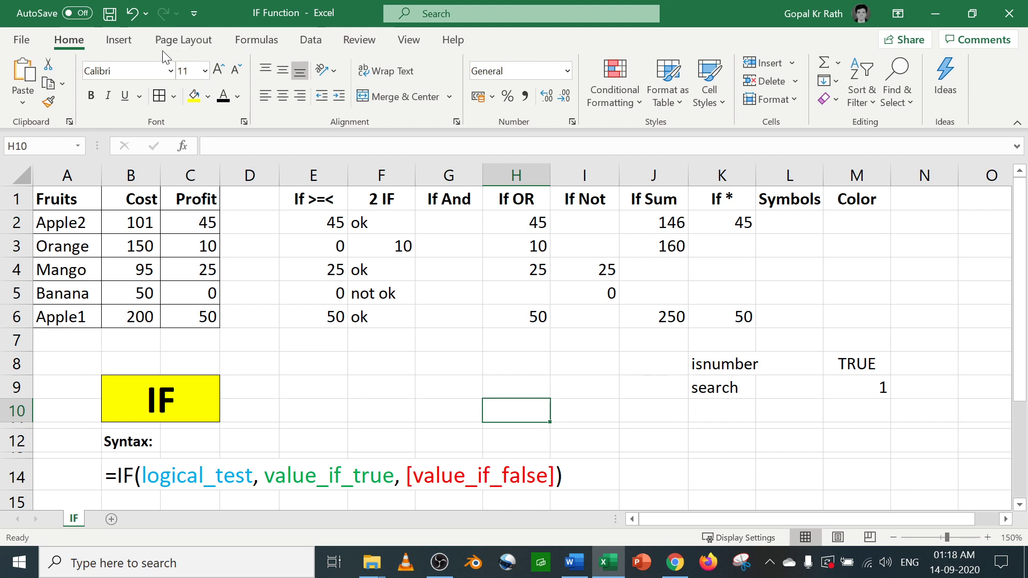
left_click(127, 41)
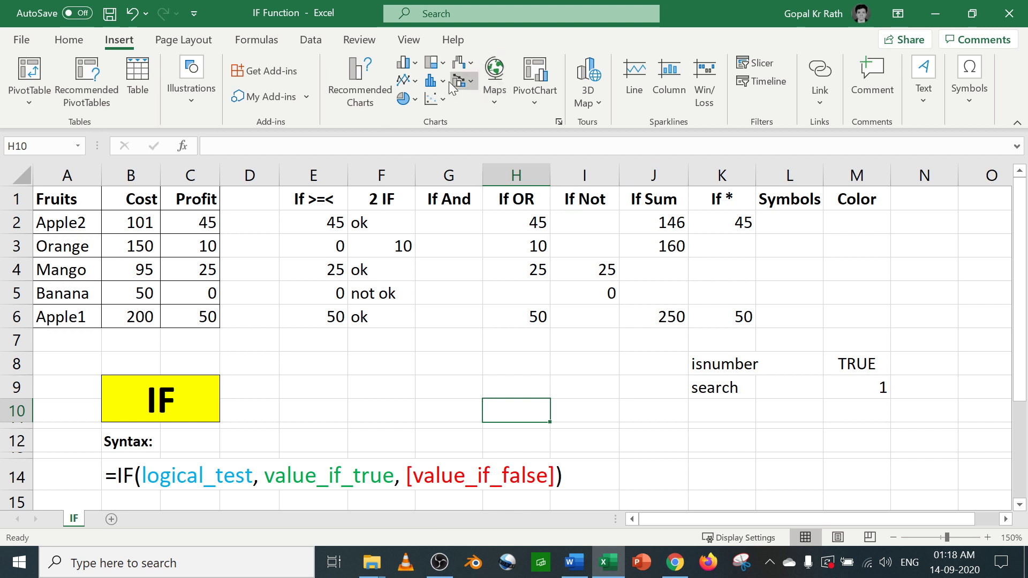
left_click(67, 42)
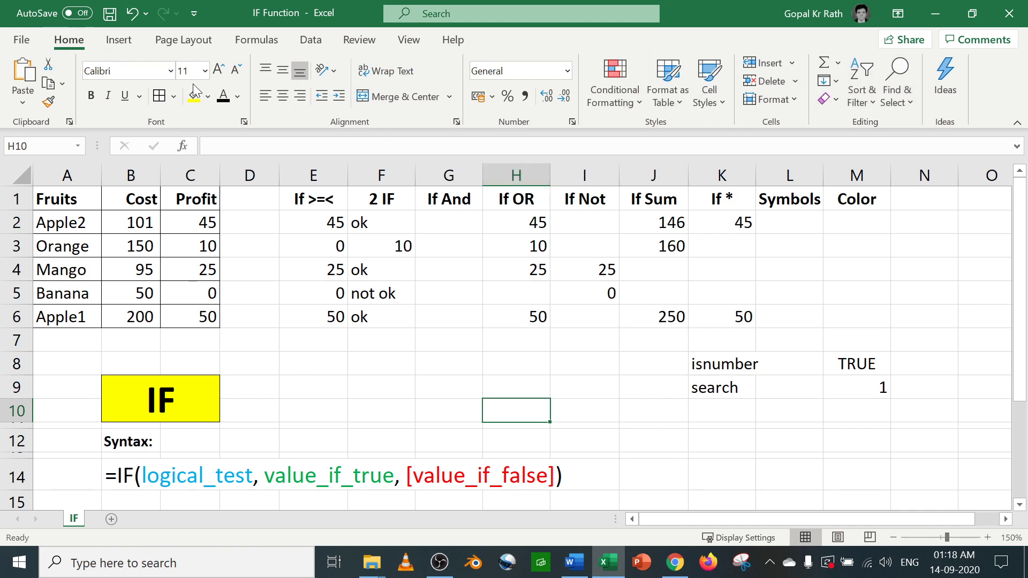
left_click(310, 42)
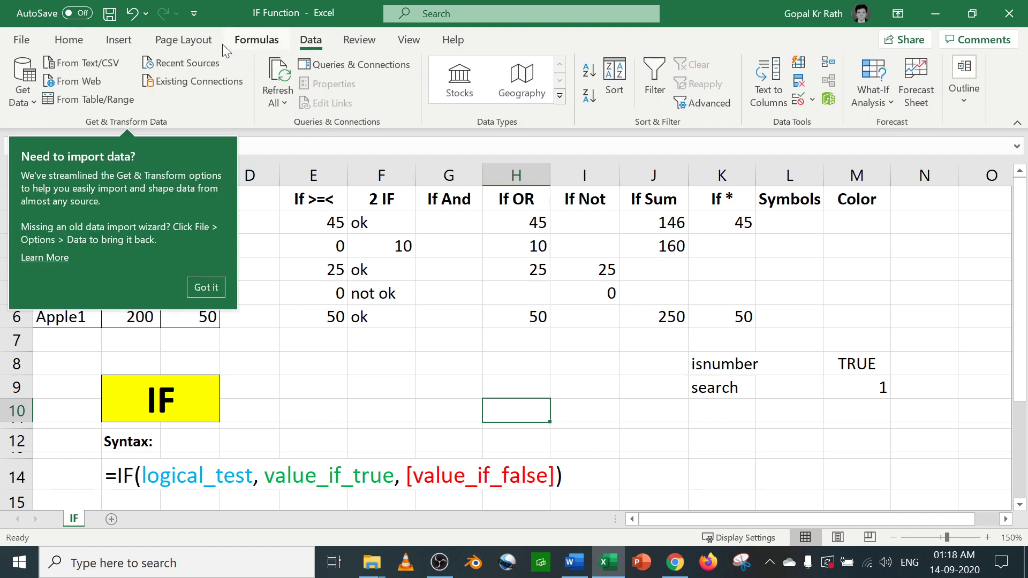
left_click(198, 42)
left_click(256, 42)
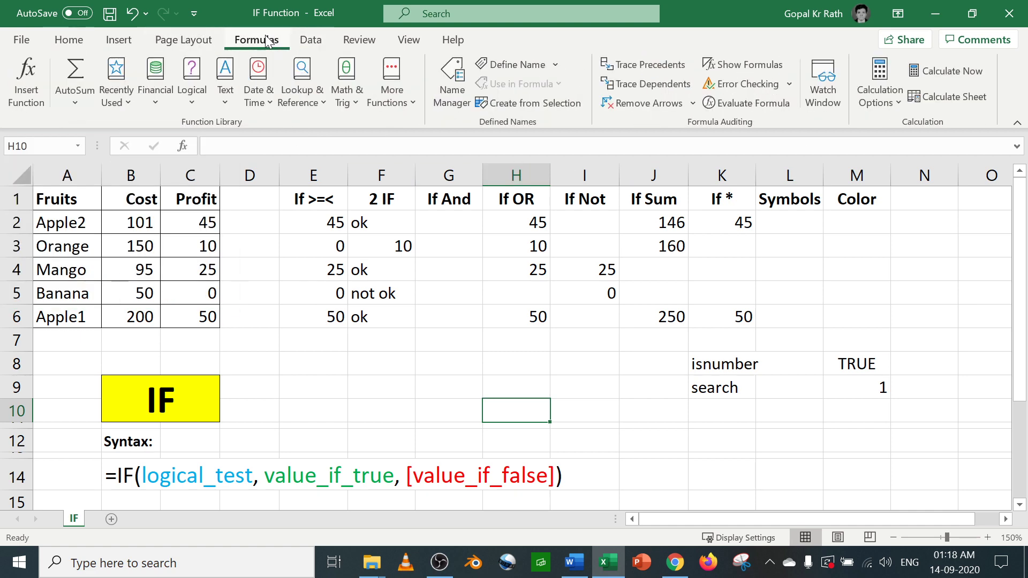
left_click(119, 43)
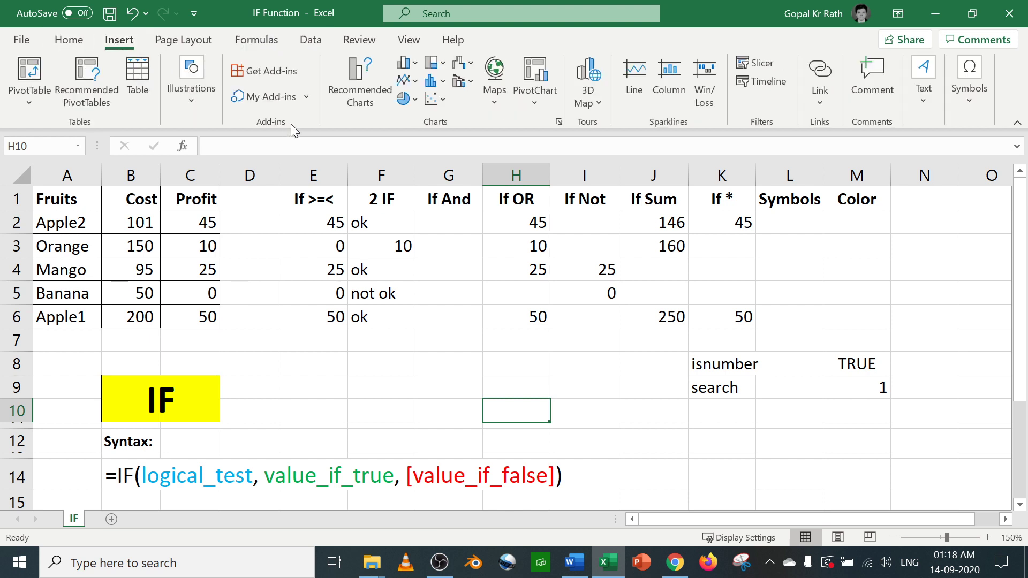
left_click(967, 106)
left_click(990, 156)
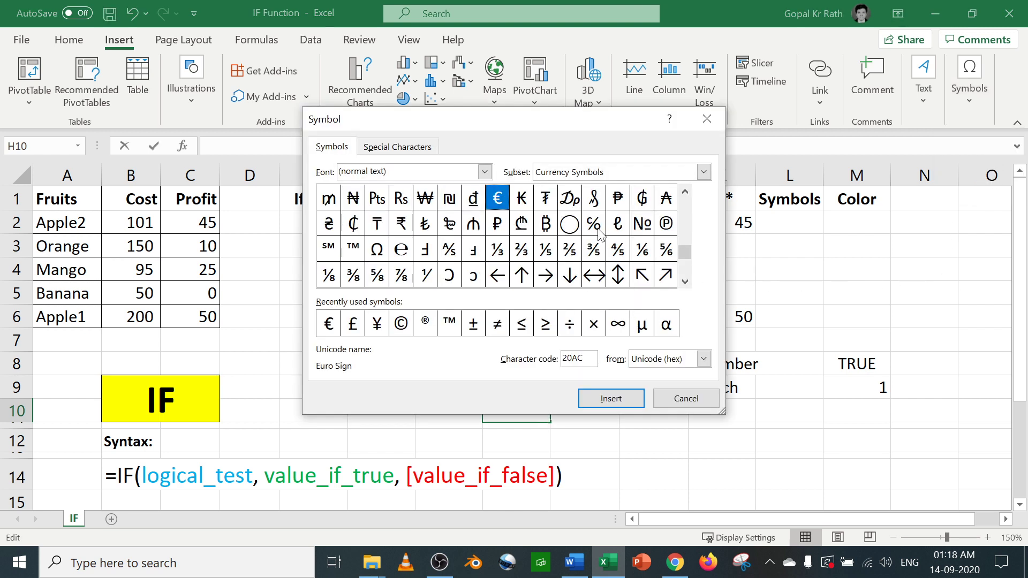
left_click(522, 276)
left_click(610, 401)
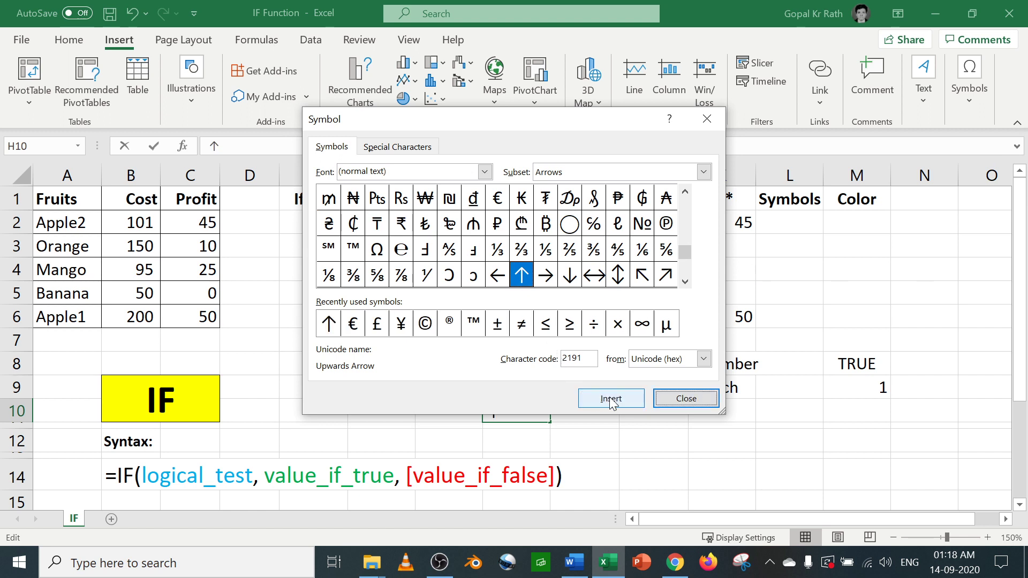
left_click(686, 399)
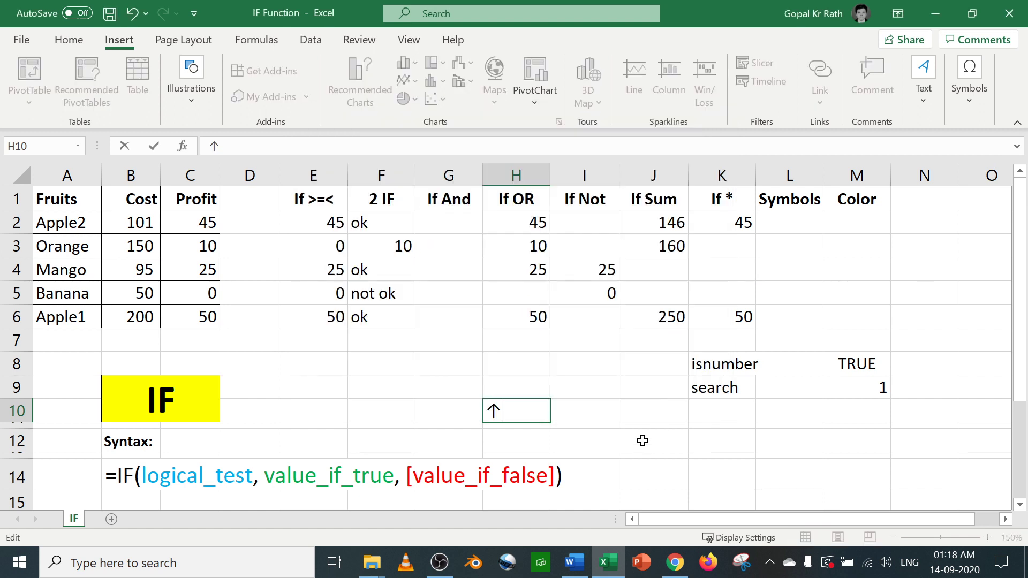
- Insert the Downwards Arrow symbol (↓) into the empty cell I10
left_click(585, 411)
left_click(957, 117)
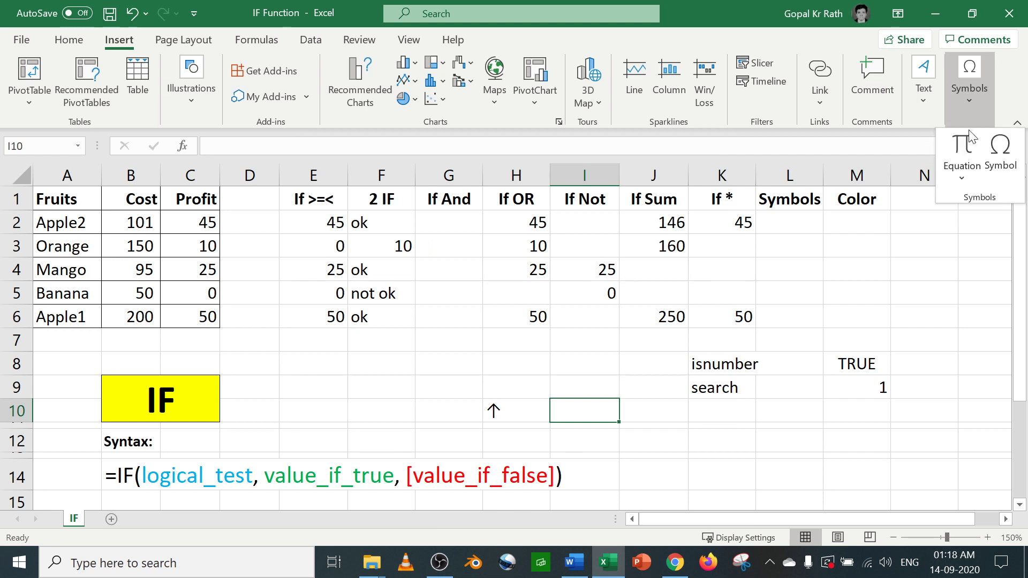
left_click(1001, 156)
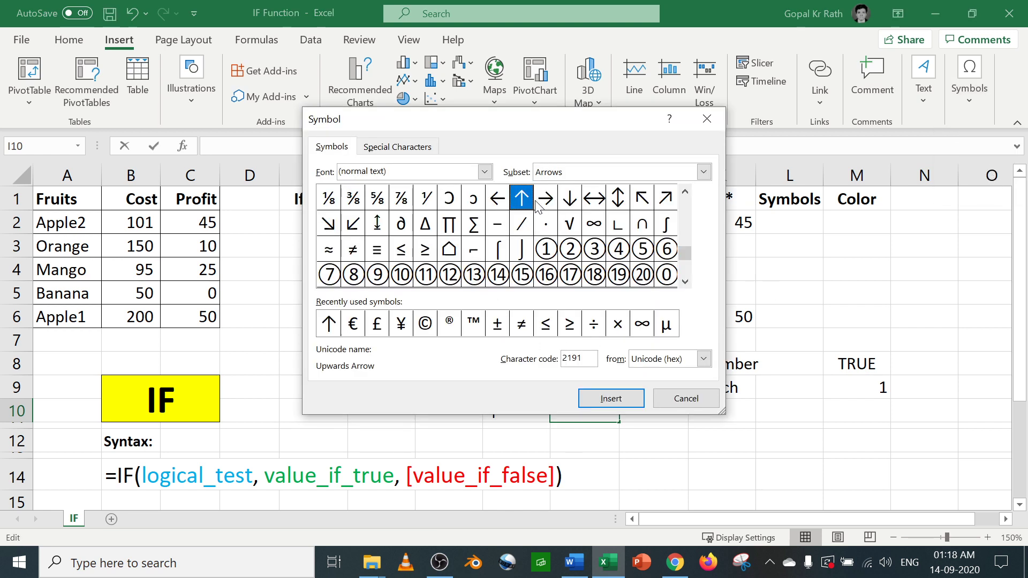
left_click(574, 202)
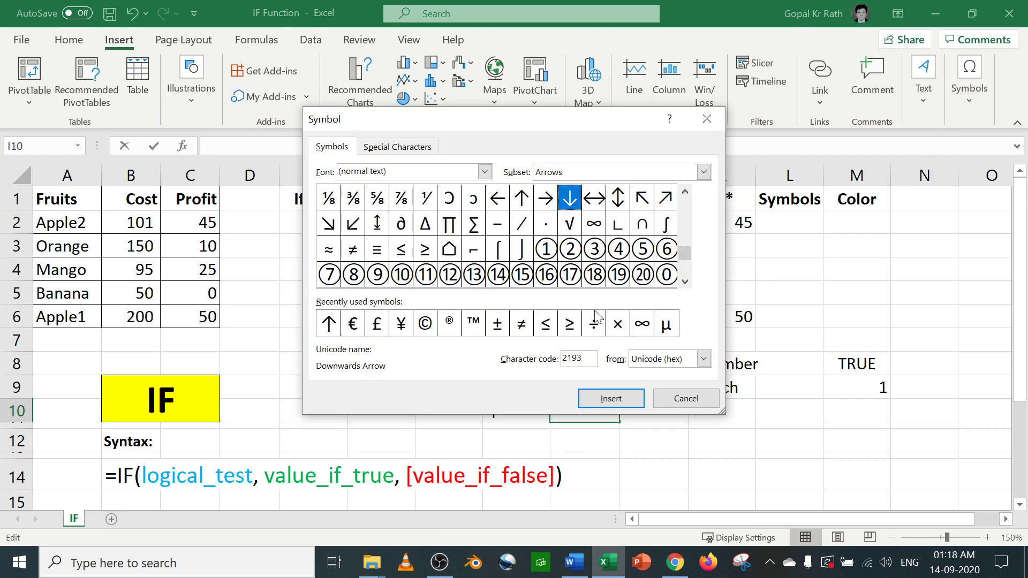
left_click(614, 398)
left_click(677, 407)
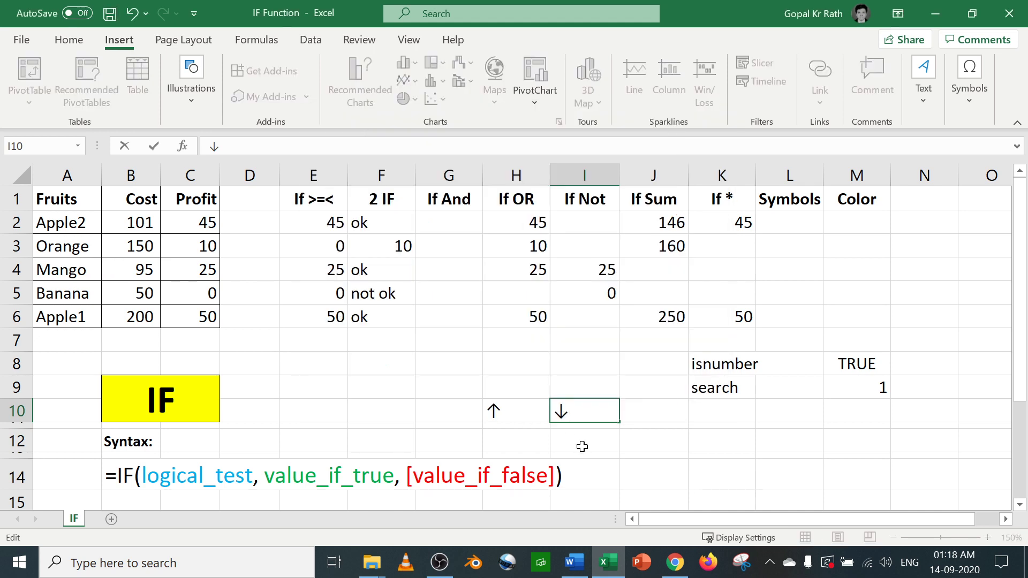
- Make the two arrow symbols in H10 and I10 bold
left_click_drag(498, 411, 573, 411)
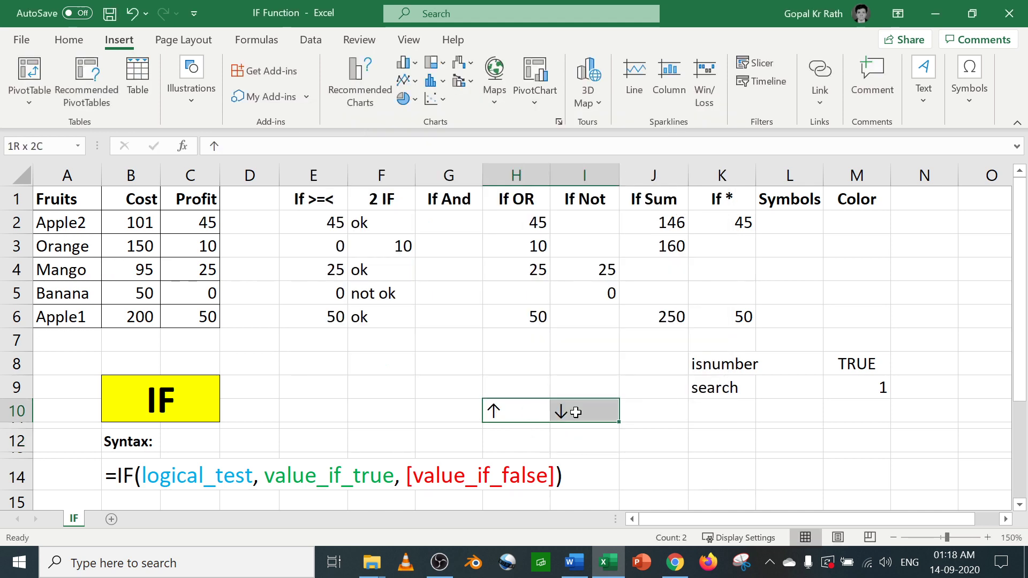
left_click(67, 40)
left_click(92, 97)
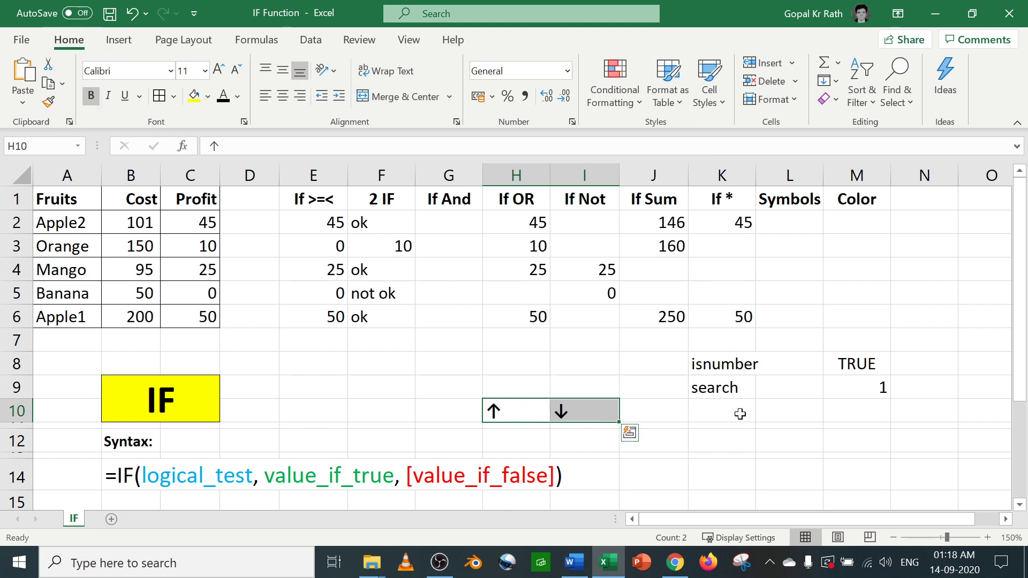
left_click(740, 414)
left_click(494, 410)
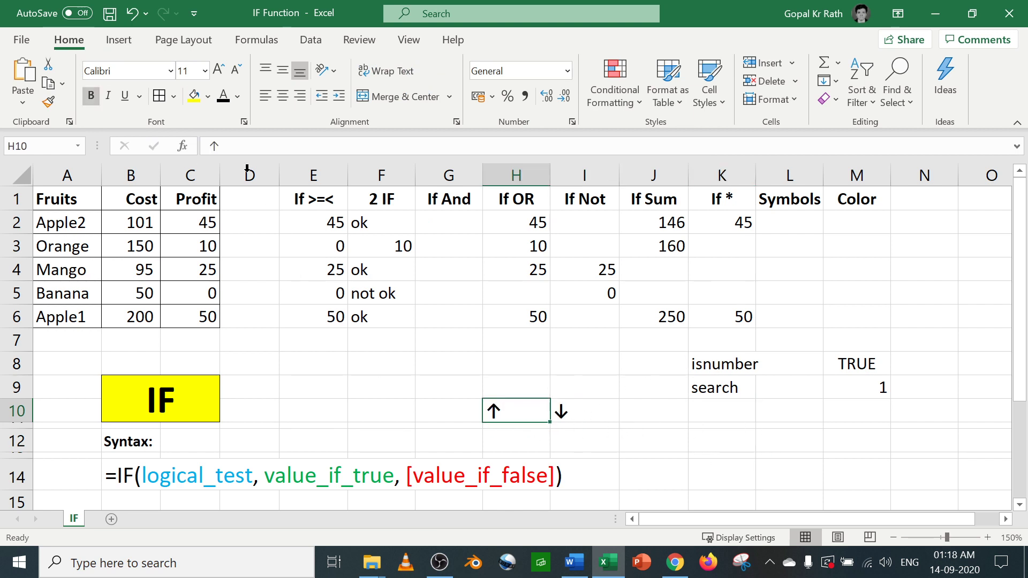
left_click(583, 408)
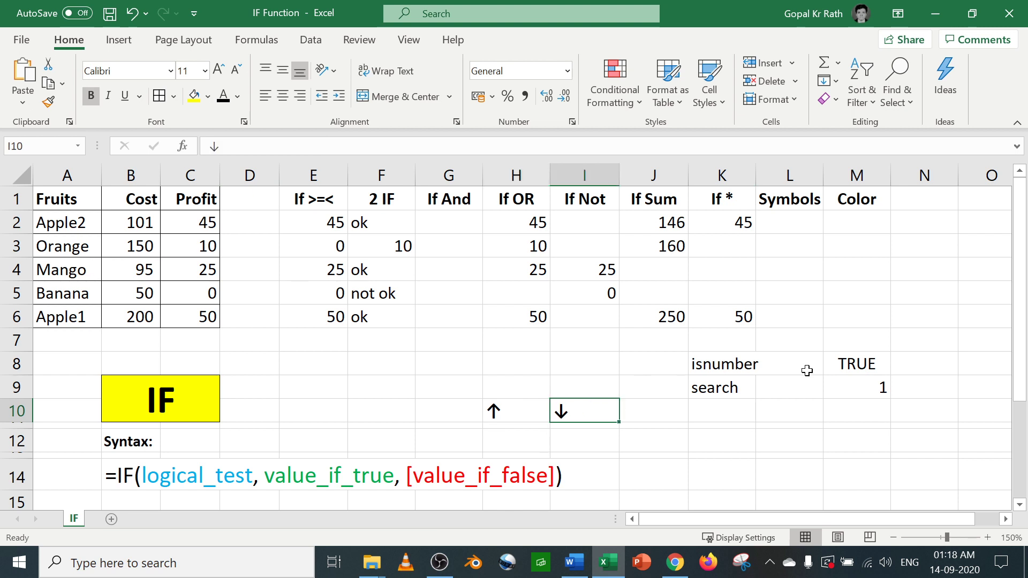
- Start an IF formula in L2, under Symbols, with the logical test C2>20
left_click_drag(792, 220, 792, 319)
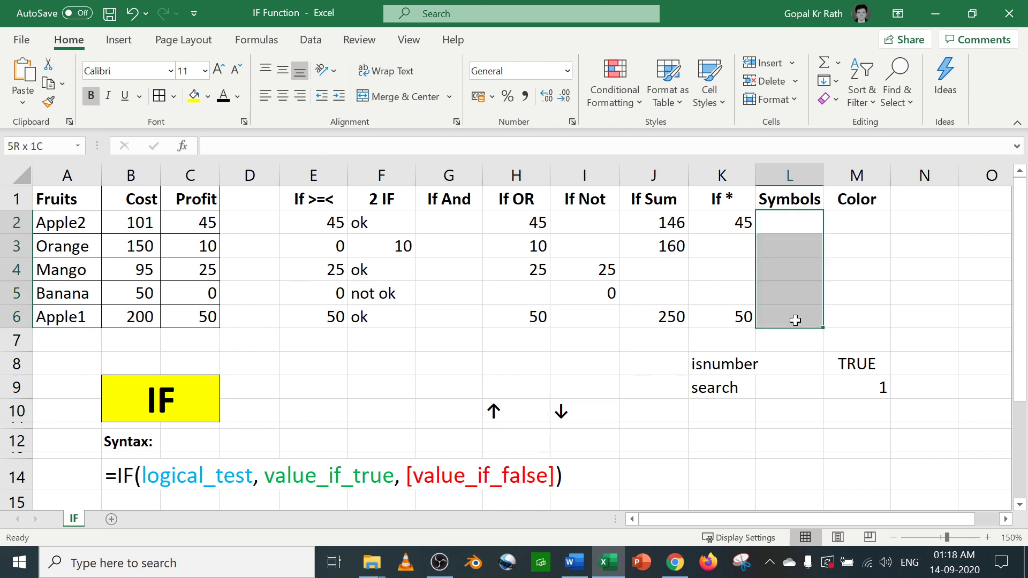
left_click(785, 223)
type("=")
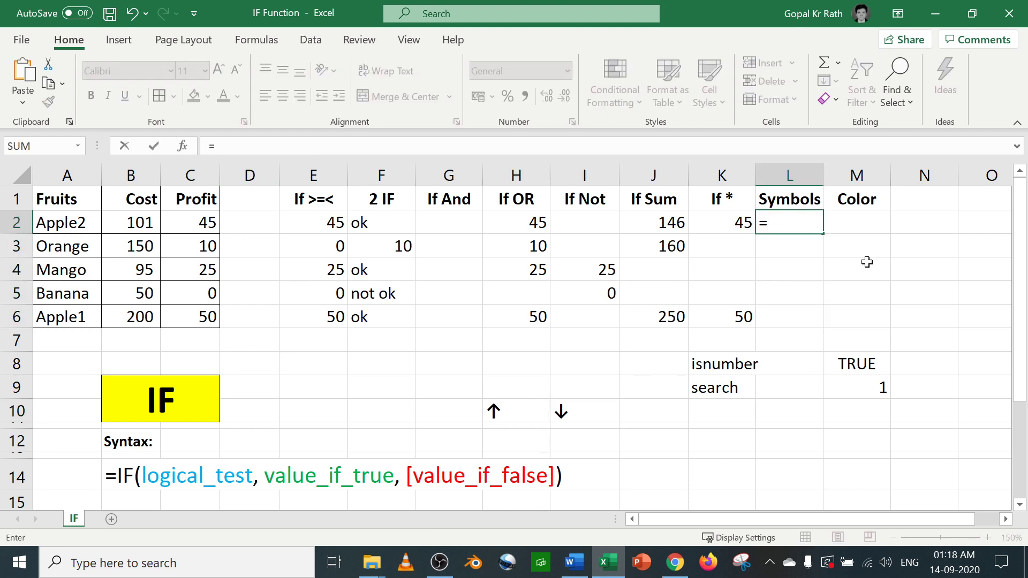
type("IF(")
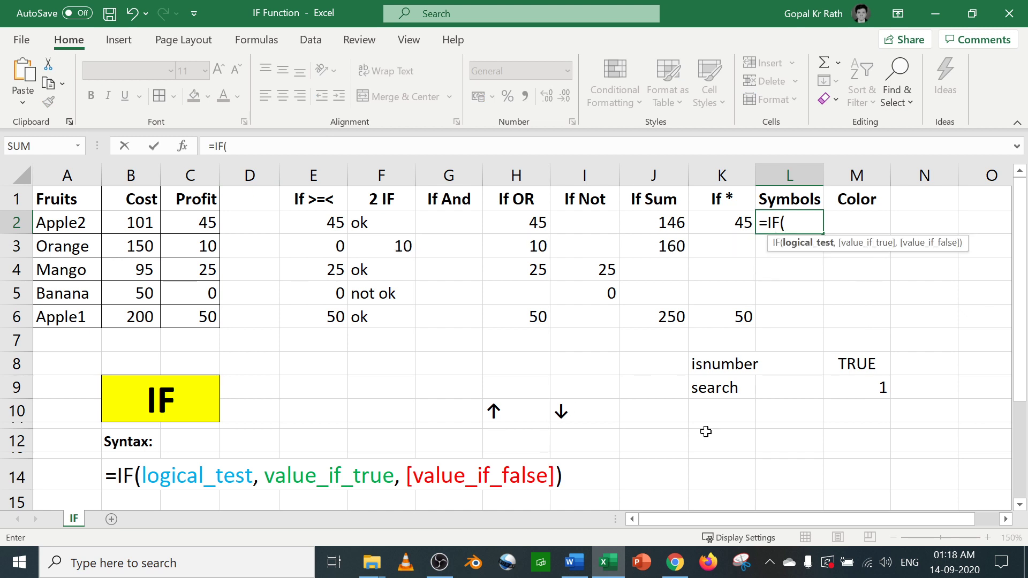
left_click(204, 221)
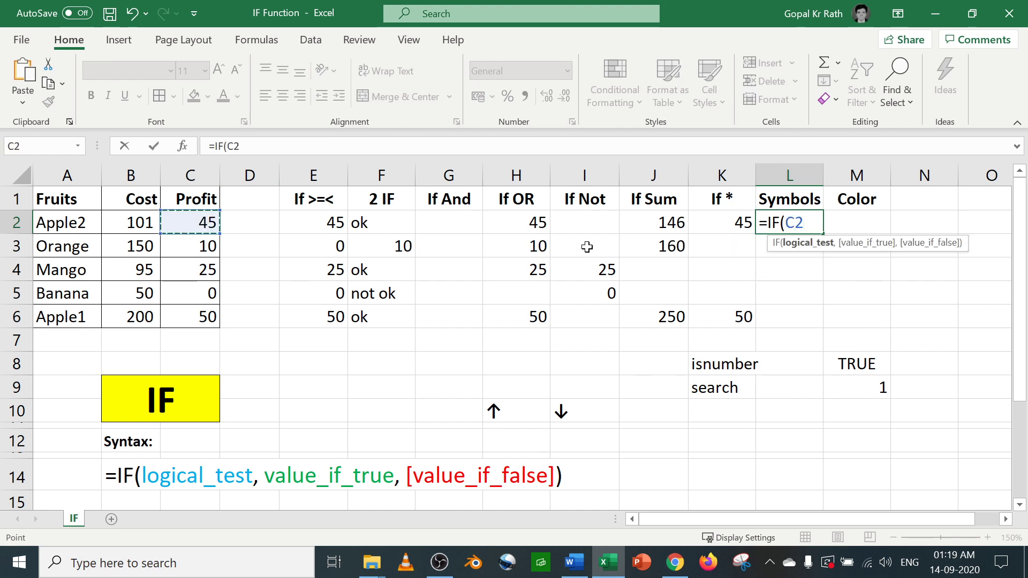
type(">20")
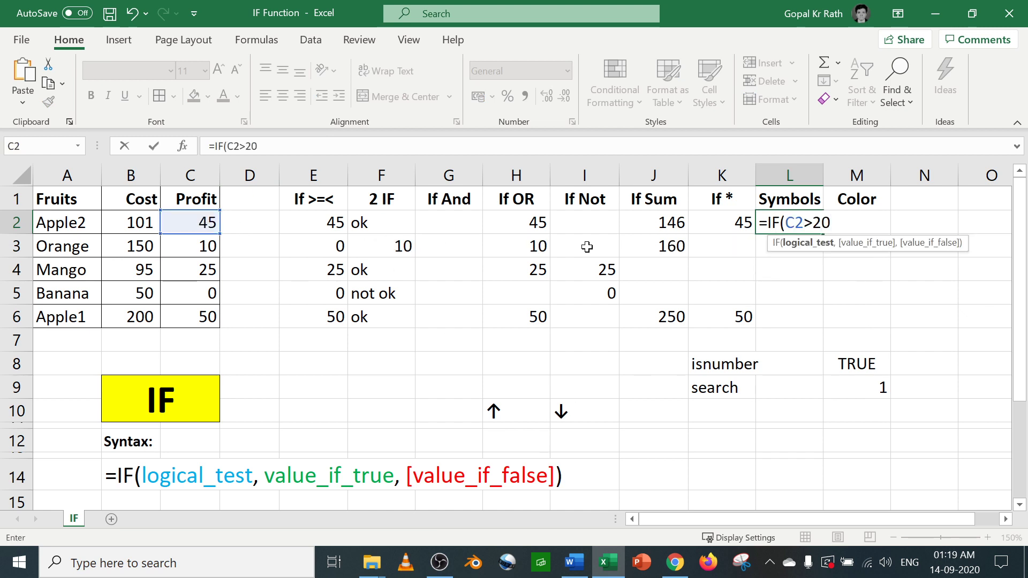
type(",")
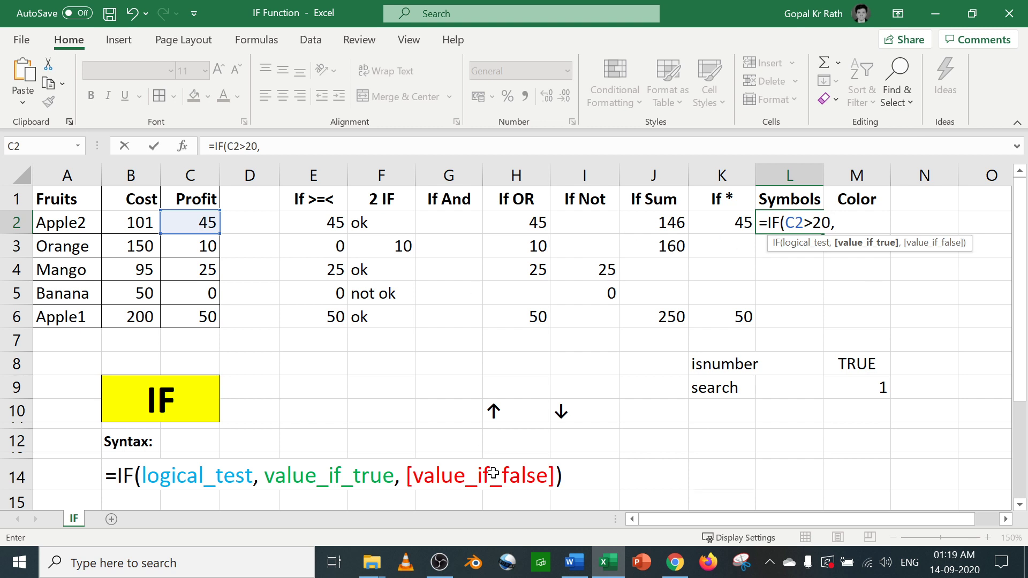
- Complete the L2 formula with H10 as the true value and I10 as the false value
left_click(508, 410)
type(",")
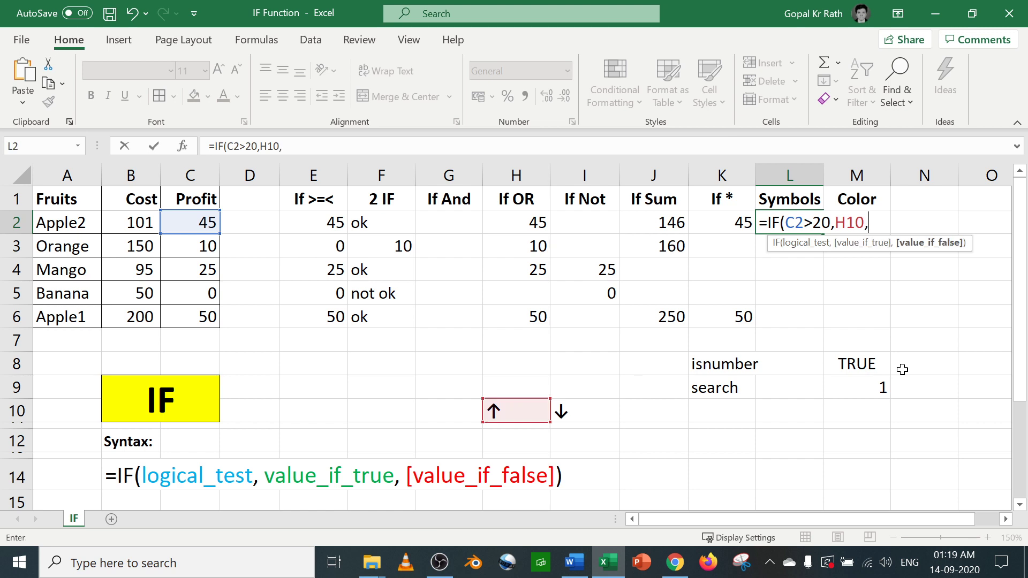
left_click(579, 414)
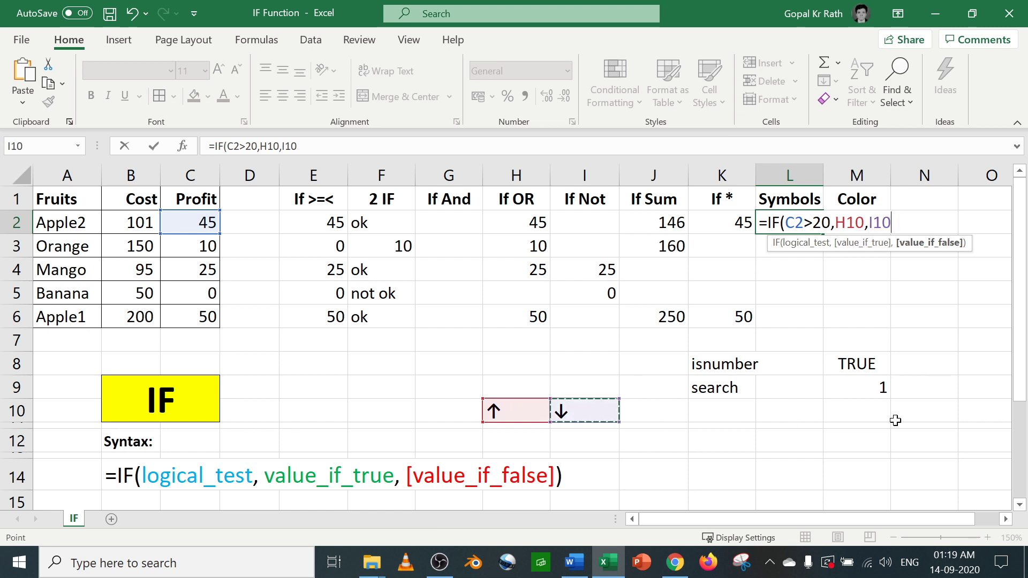
type(")")
key("Return")
key("Up")
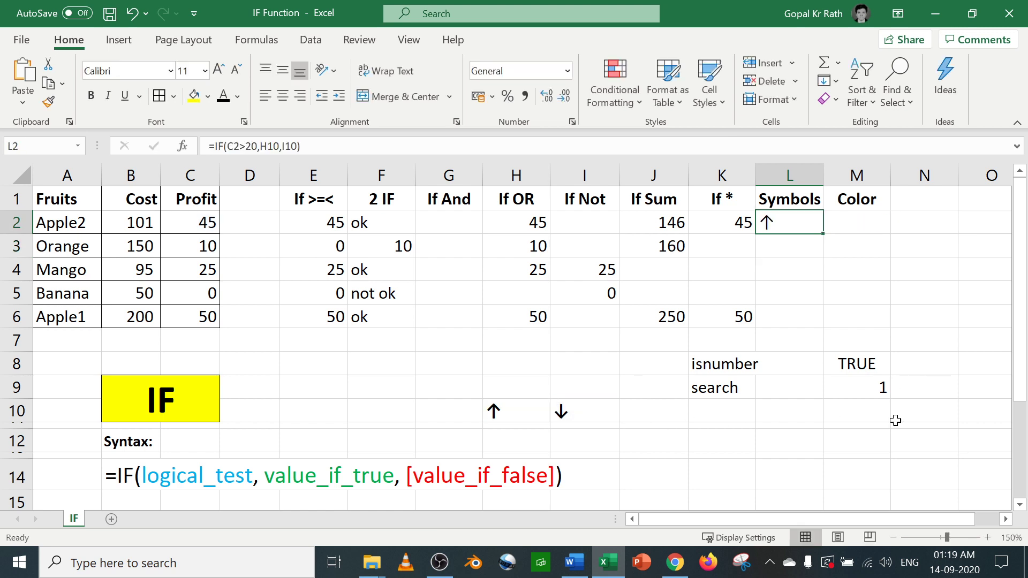
- Fill the L2 formula with its arrow cell references down through L6
key("shift+Down")
key("shift+Down")
key("shift+Down")
key("shift+Down")
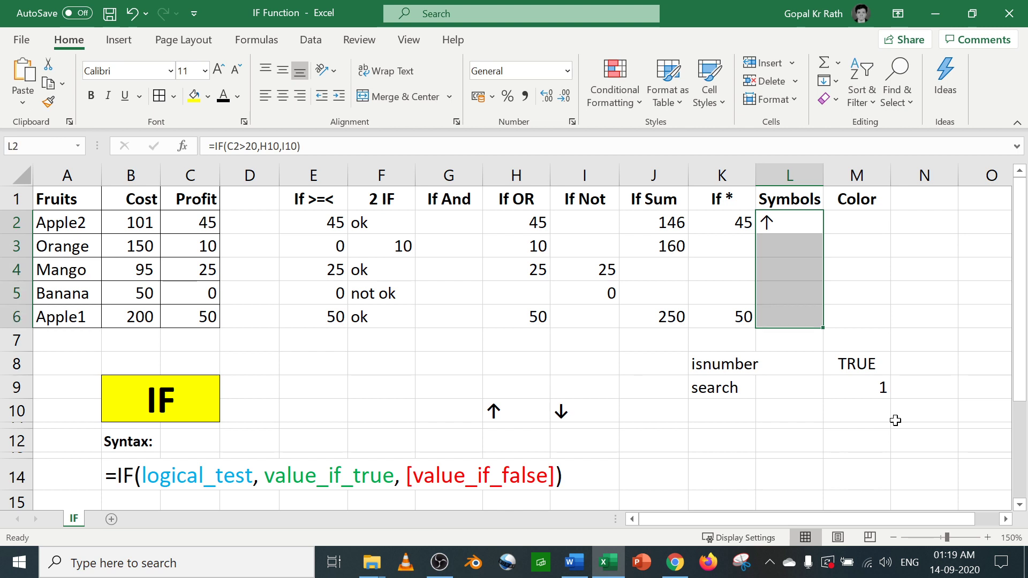
key("ctrl+d")
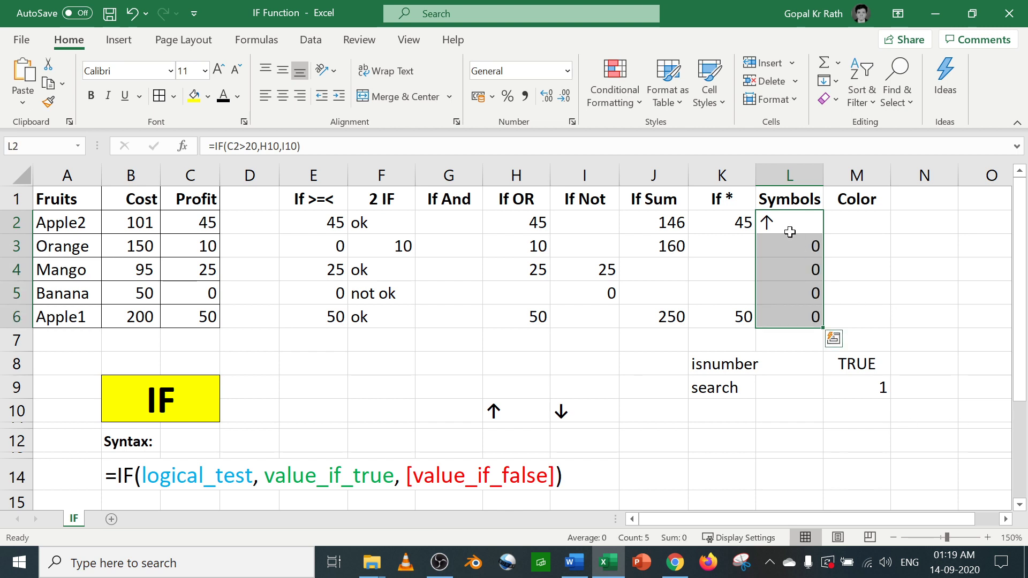
- Review the formula in L2 and check the arrow cells it references
double_click(762, 225)
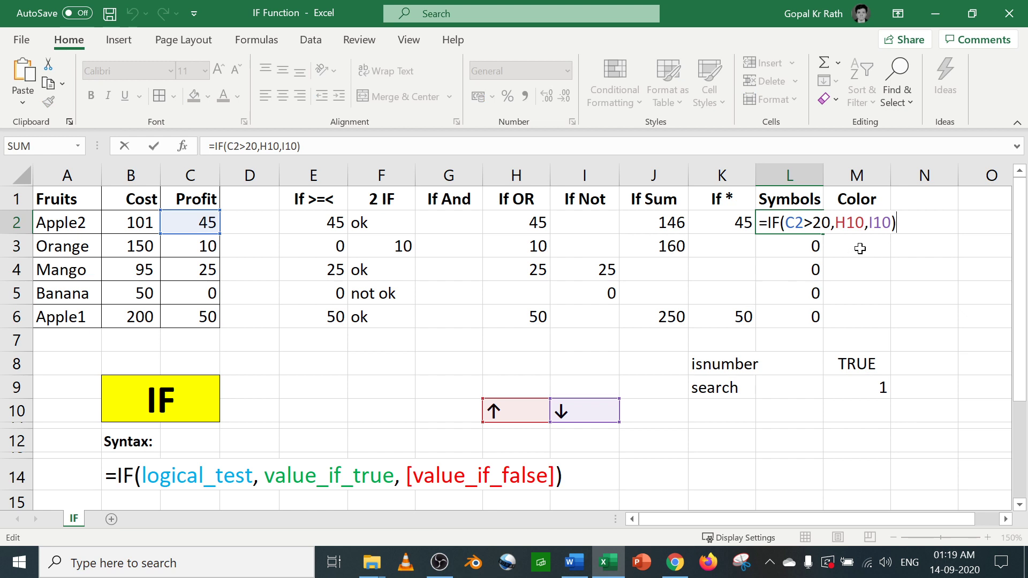
left_click(550, 412)
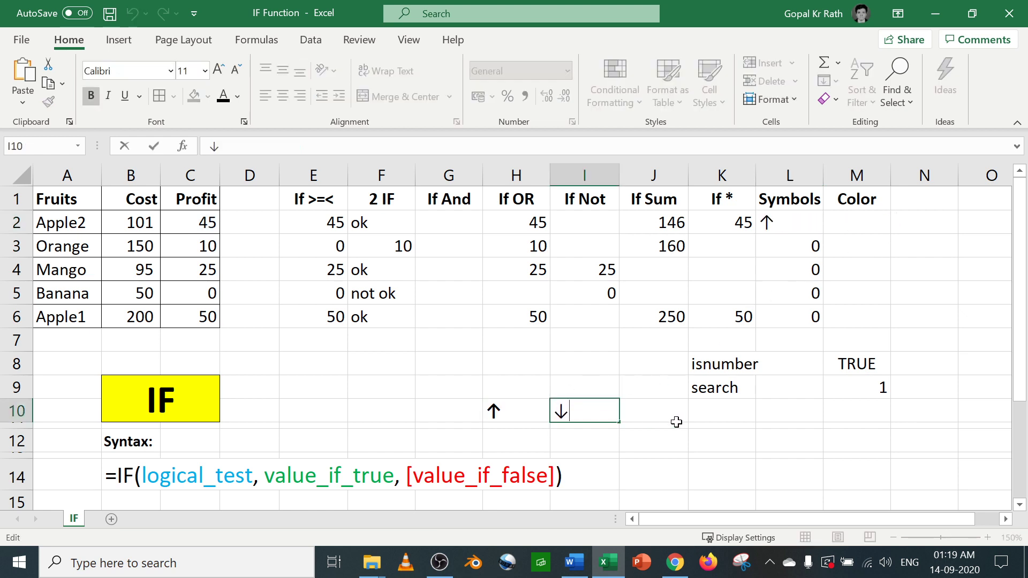
key("Down")
left_click(797, 224)
key("F2")
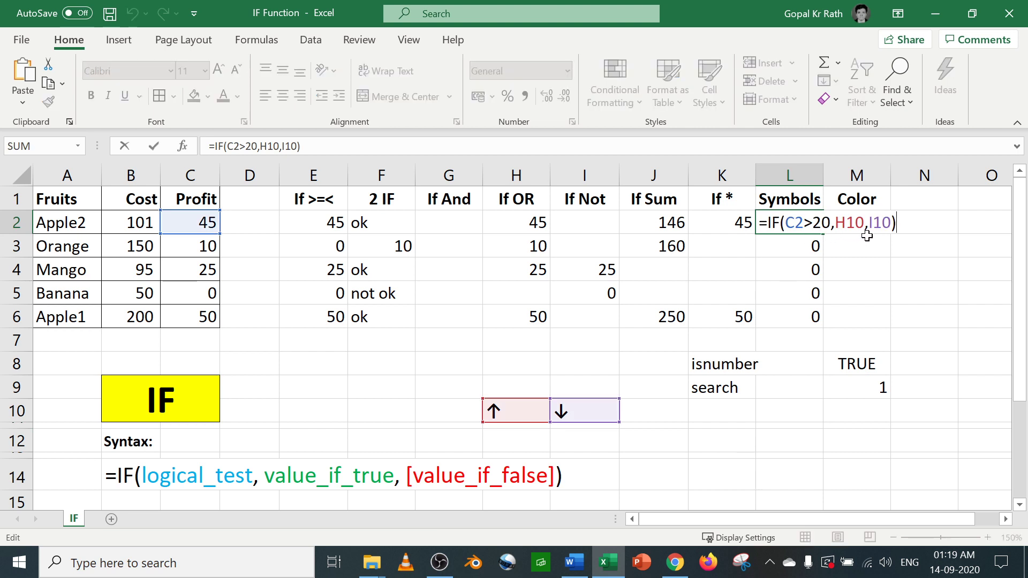
- Copy the up arrow from H10 and replace the H10 reference in the L2 formula with the text "↑"
double_click(495, 412)
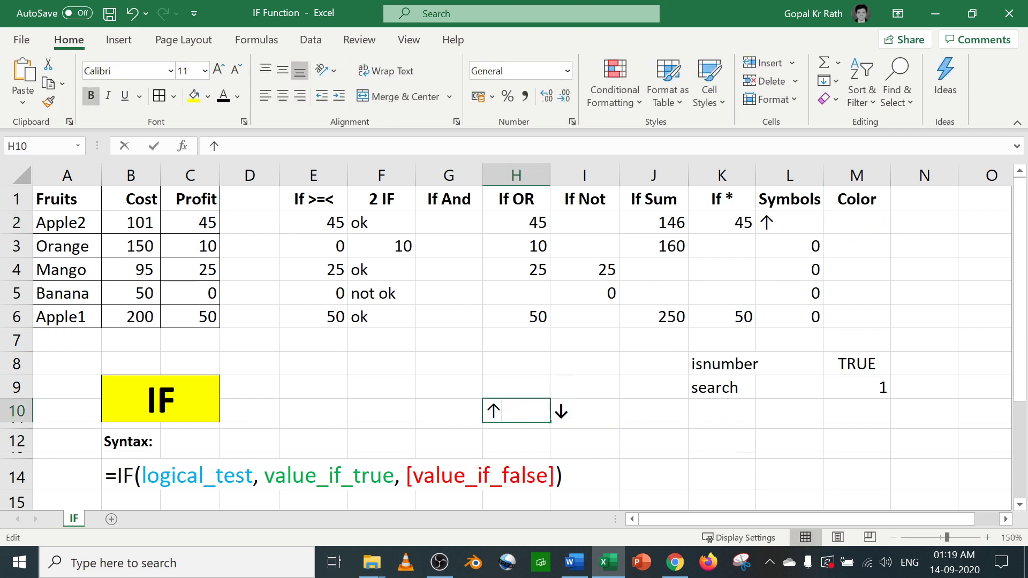
left_click_drag(502, 413, 485, 412)
key("ctrl+c")
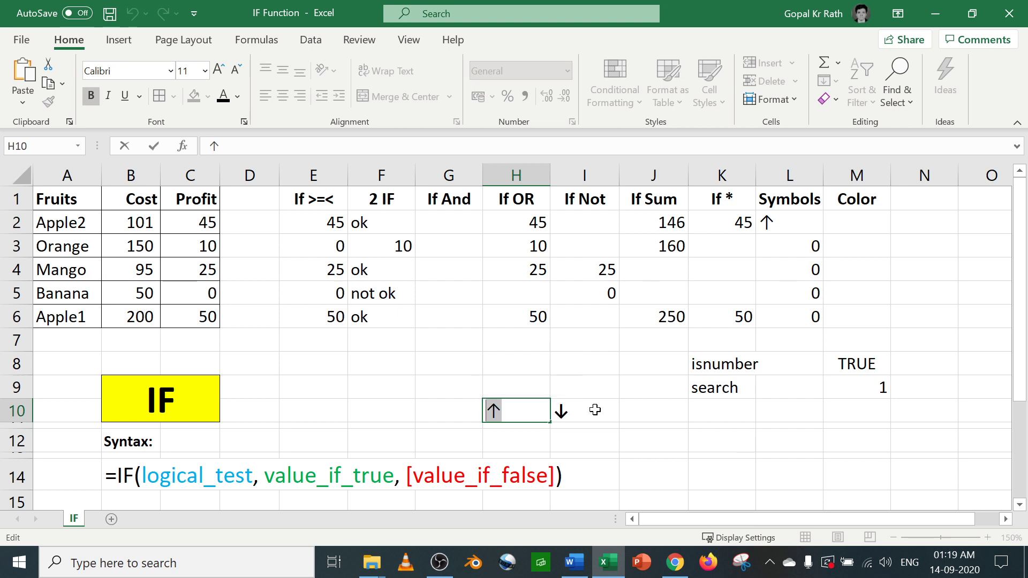
key("Escape")
double_click(793, 225)
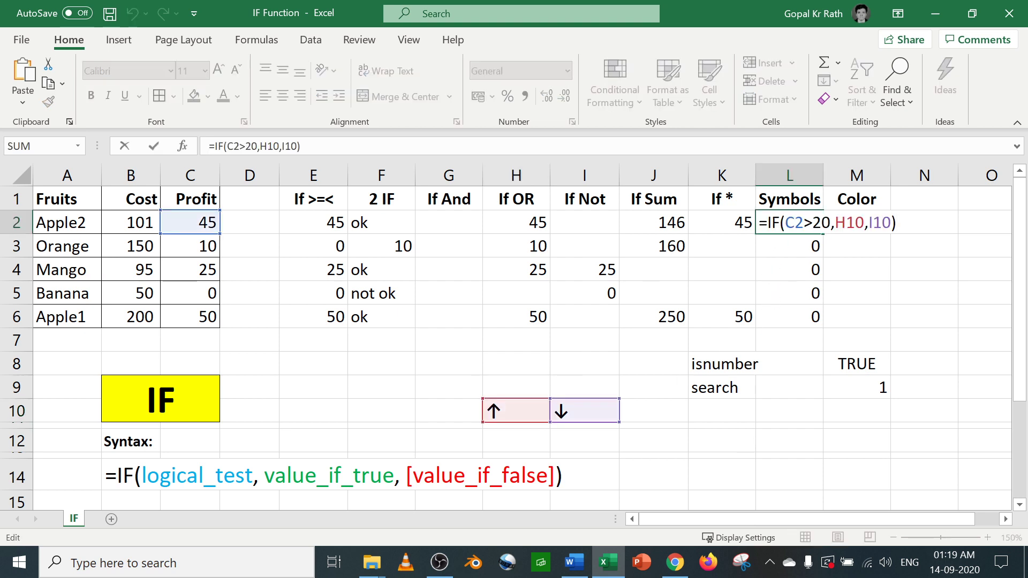
left_click_drag(864, 223, 836, 223)
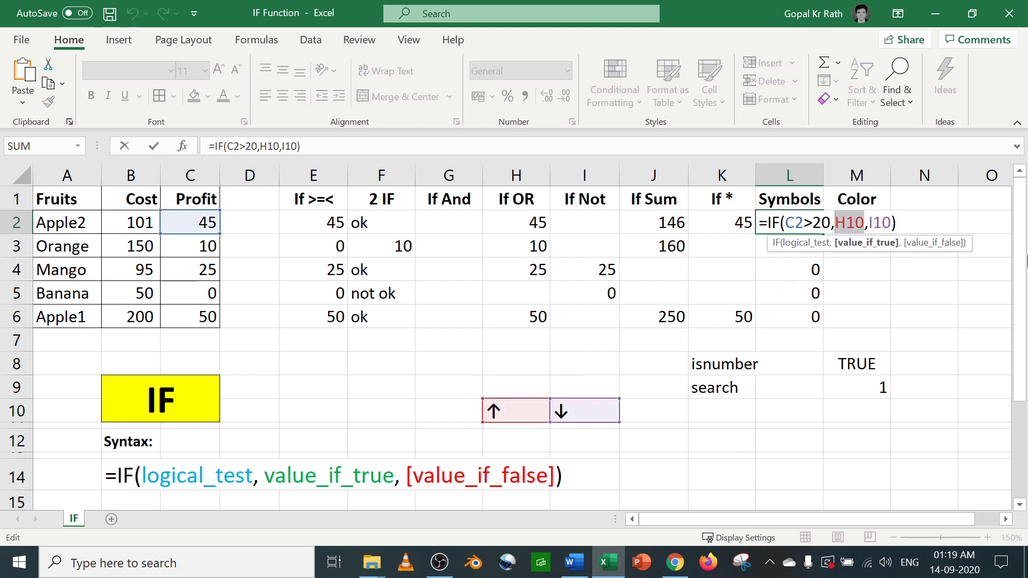
type("\"")
key("ctrl+v")
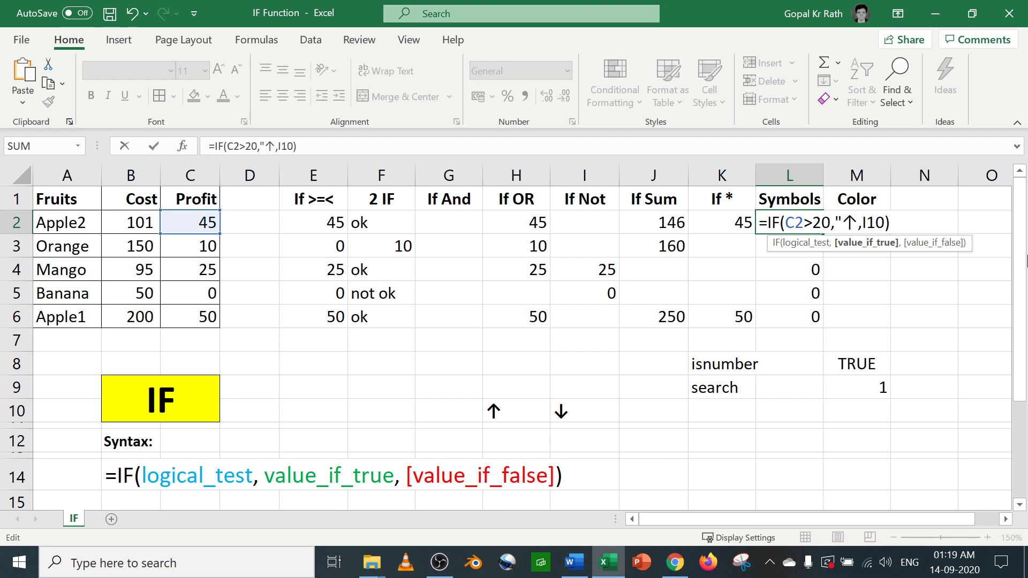
type("\"")
key("Return")
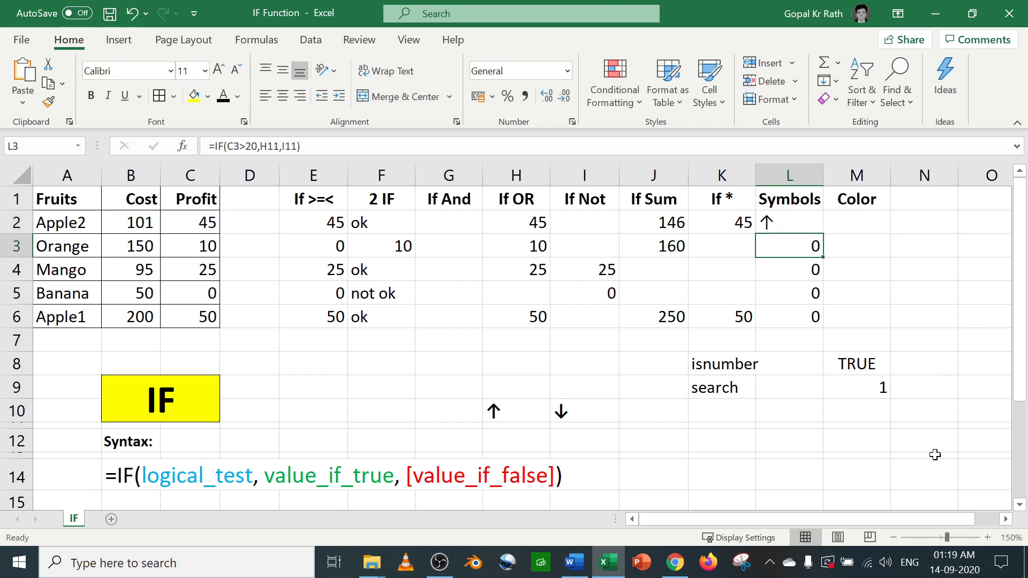
- Copy the down arrow from I10 and replace the I10 reference in the L2 formula with the text "↓"
left_click(583, 411)
double_click(214, 146)
key("ctrl+c")
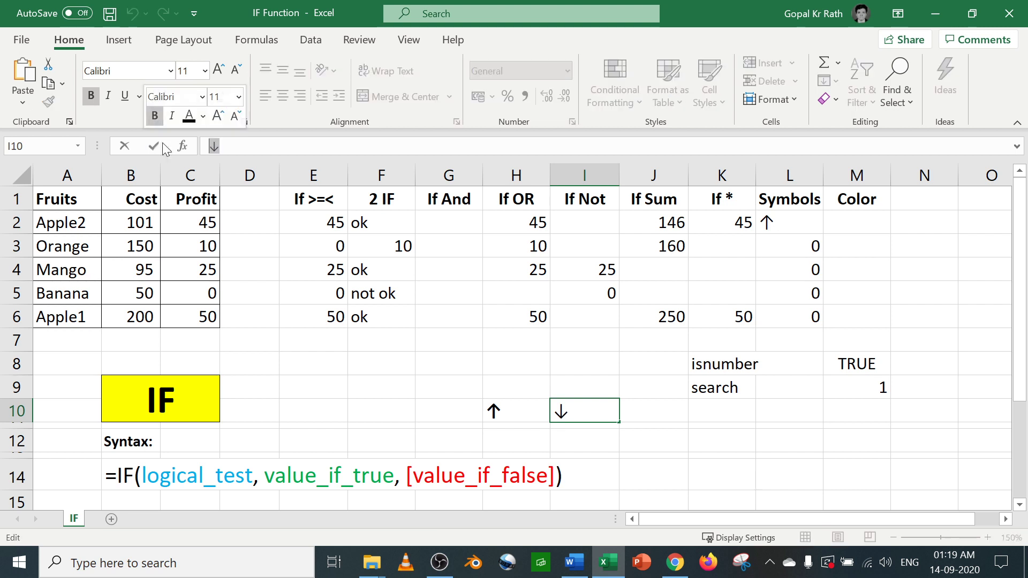
key("Escape")
left_click(792, 222)
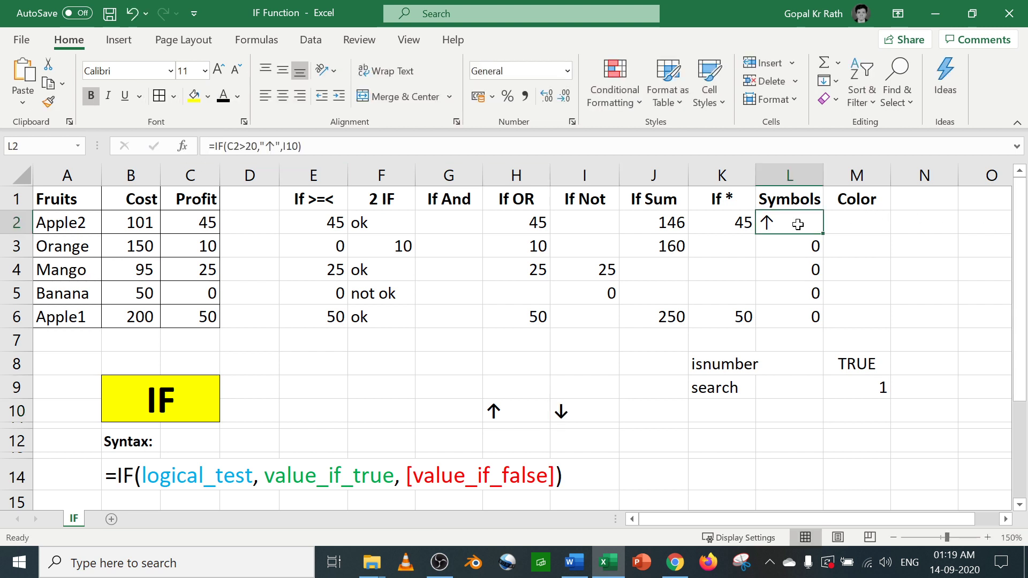
key("F2")
left_click_drag(891, 223, 874, 223)
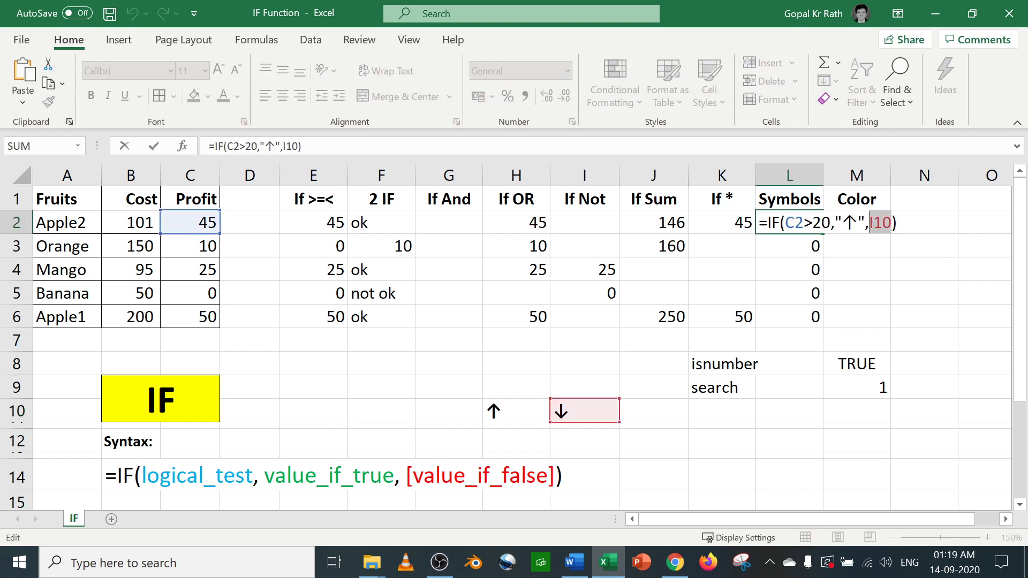
type("\"")
key("ctrl+v")
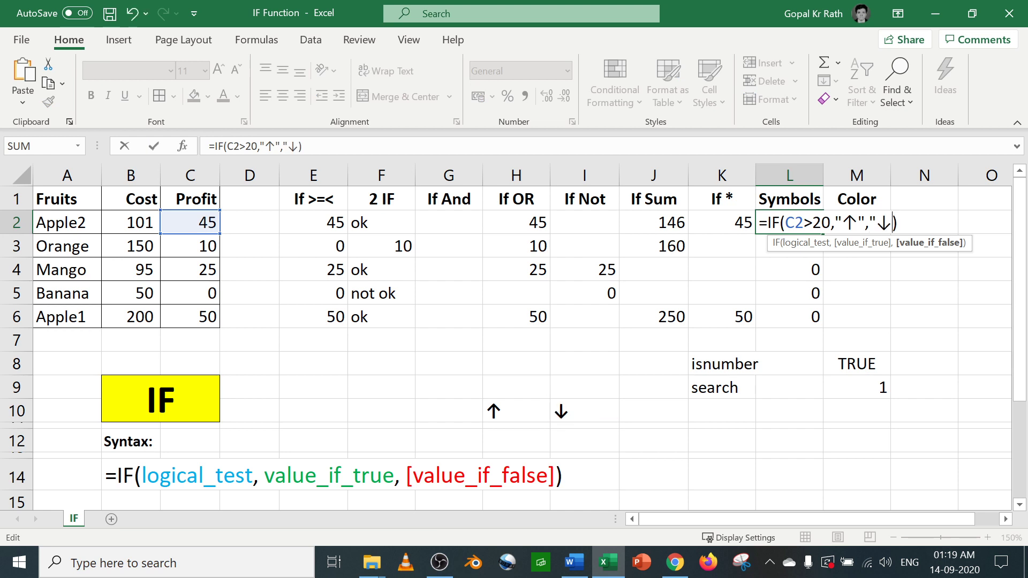
type("\"")
key("Return")
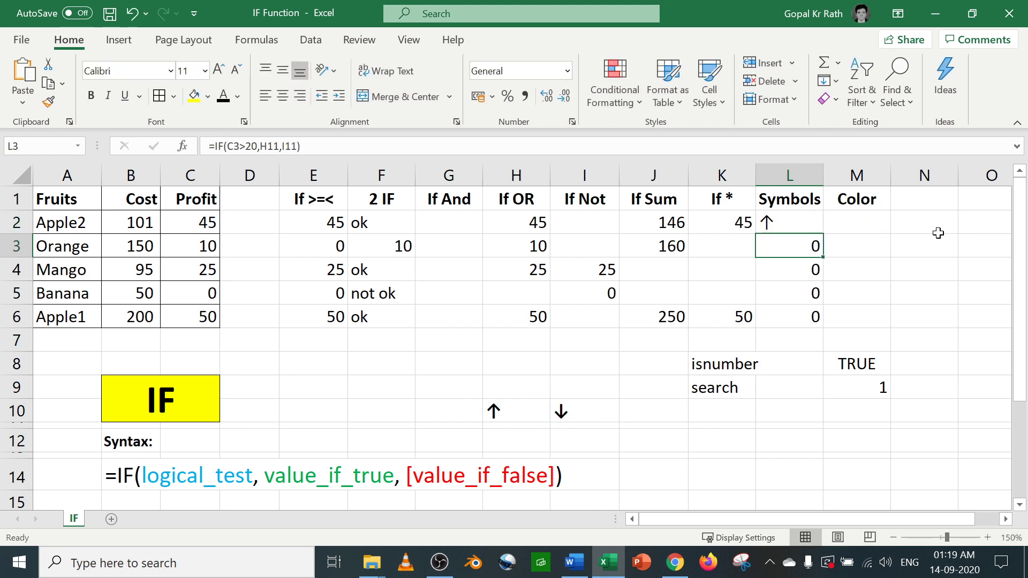
- Fill the corrected arrow formula from L2 down through L6
key("ctrl+d")
key("Up")
key("Down")
key("shift+Down")
key("shift+Down")
key("shift+Down")
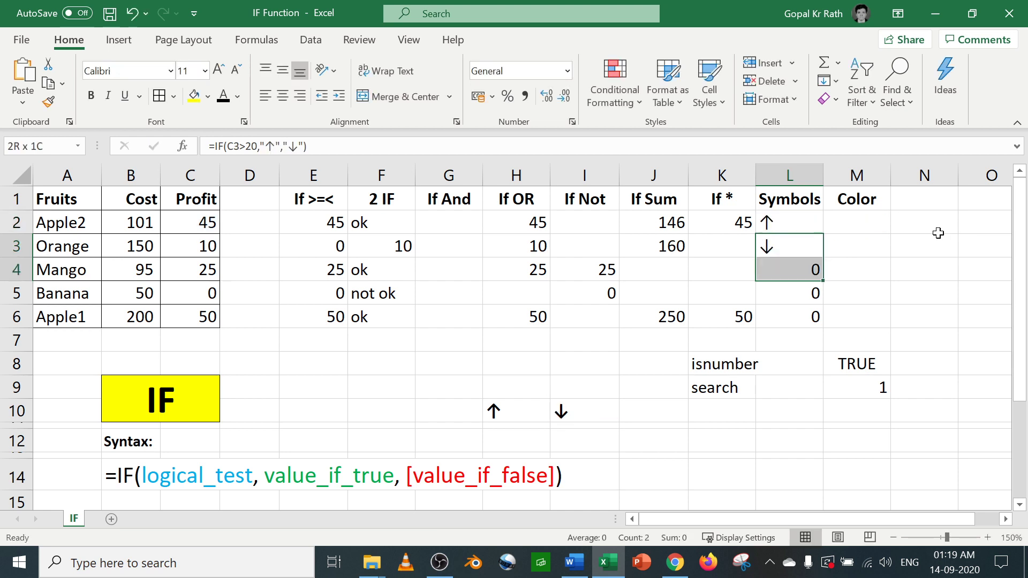
key("ctrl+d")
key("Up")
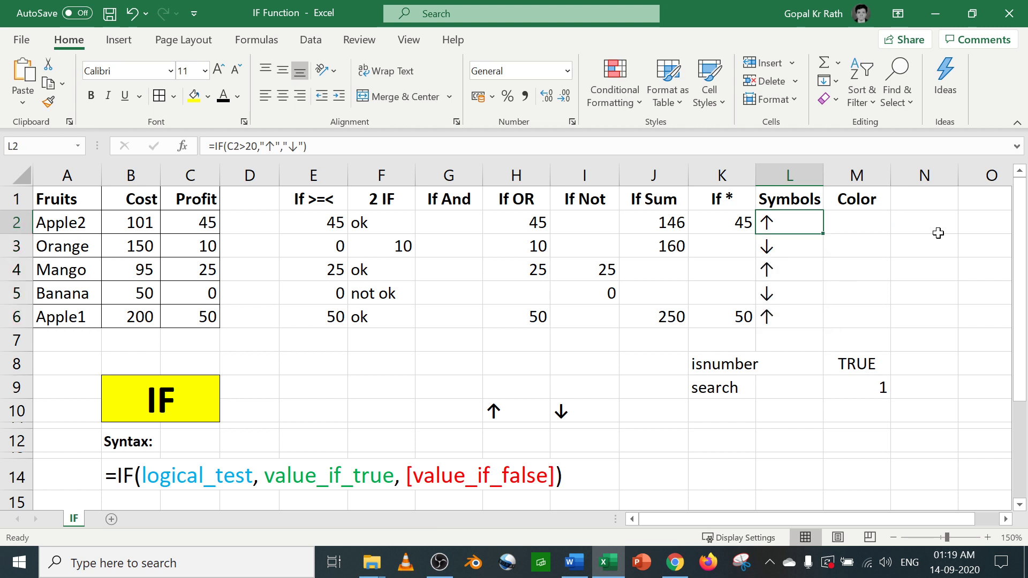
- Examine the arrow formulas down the Symbols column from L2 to L6
key("Down")
key("Down")
key("Down")
key("Down")
key("Up")
key("Up")
key("Up")
key("Up")
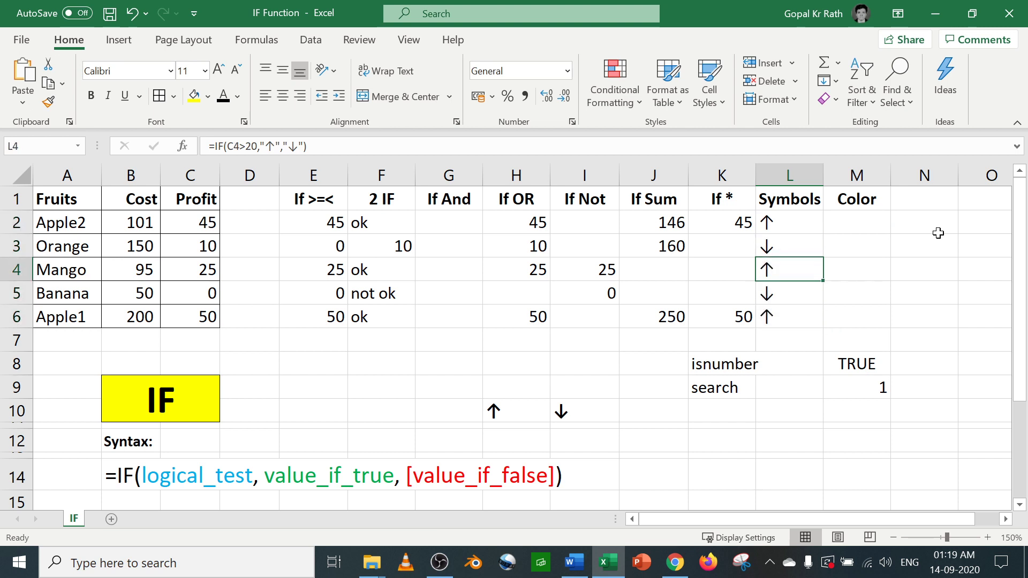
key("shift+Down")
key("shift+Down")
key("shift+Down")
key("shift+Down")
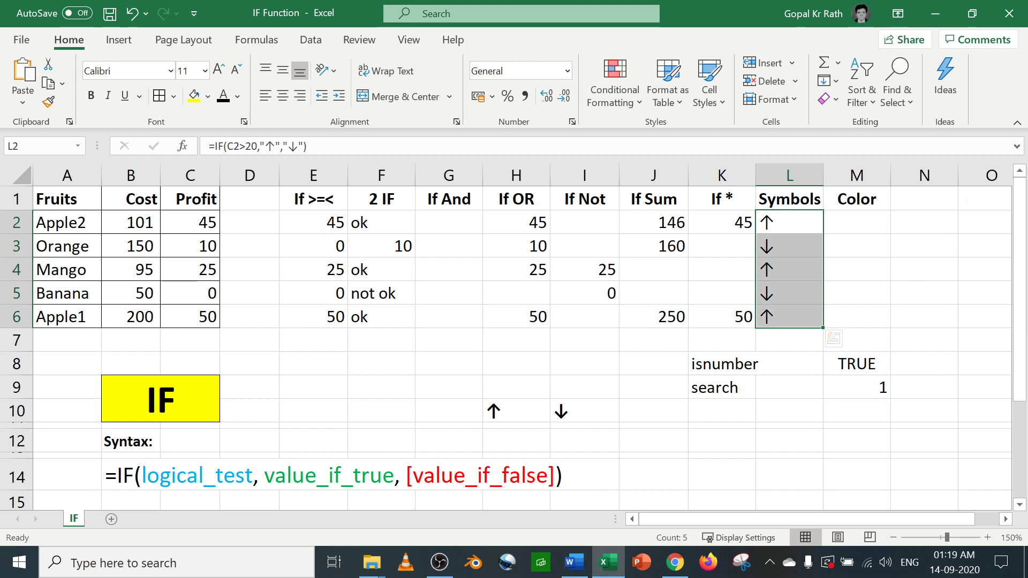
- Inspect the value_if_true arrow text inside the IF formula in L2
left_click(796, 215)
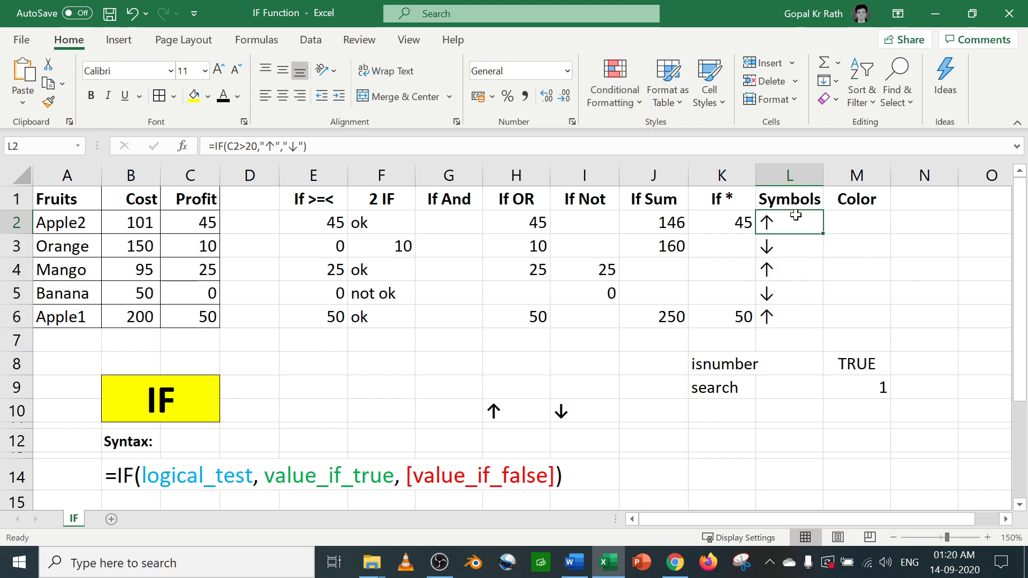
key("F2")
left_click_drag(866, 223, 843, 223)
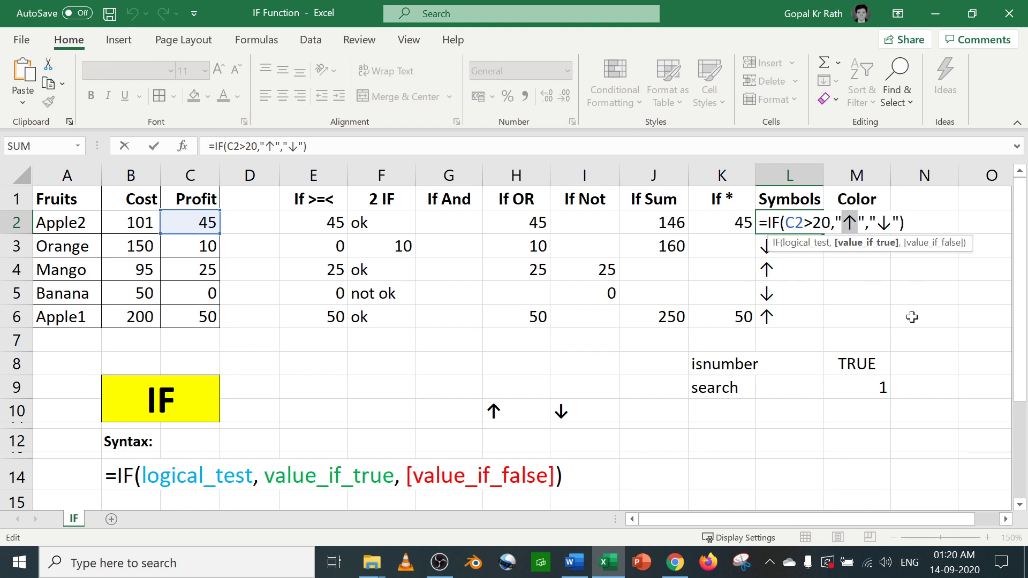
key("Escape")
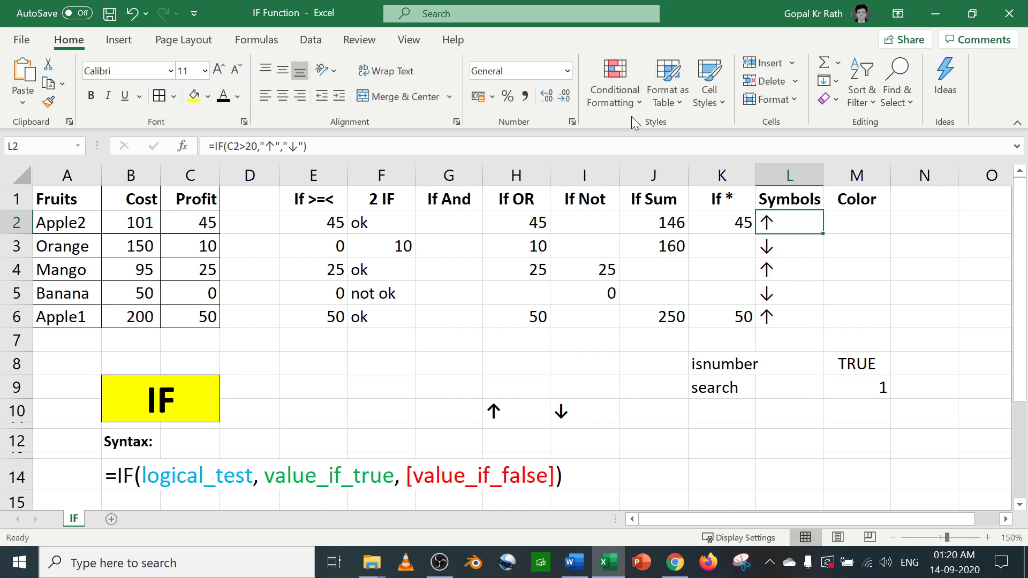
- Add an Equal To conditional formatting rule to L2 that gives cells equal to "↑" a Light Red Fill
left_click(632, 104)
mouse_move(696, 150)
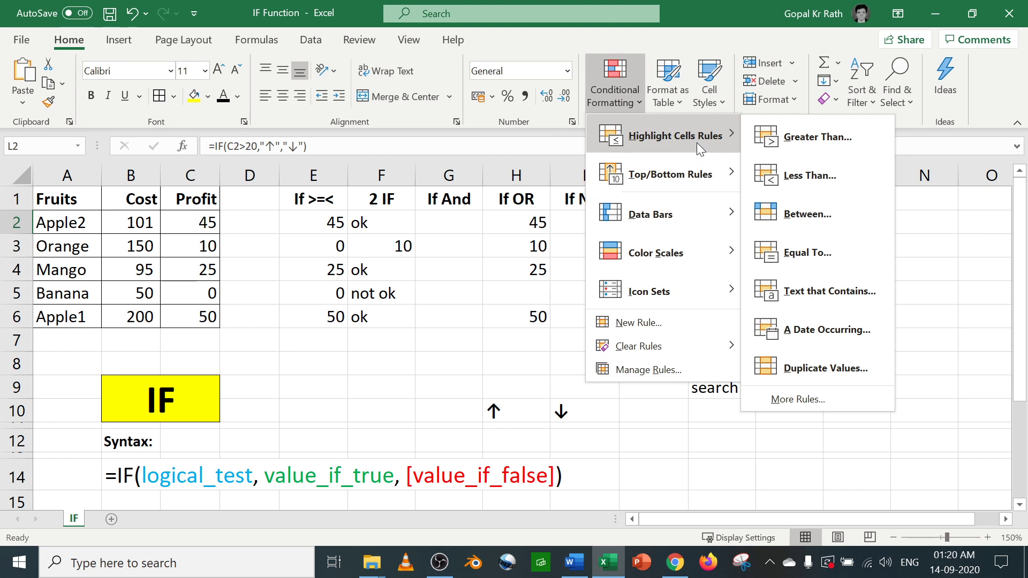
left_click(808, 259)
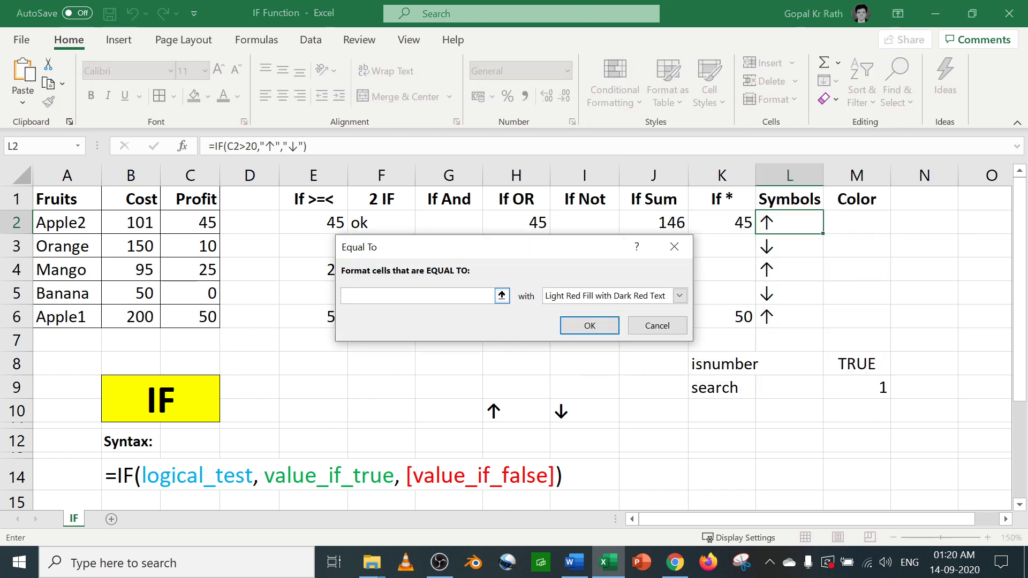
type("↑")
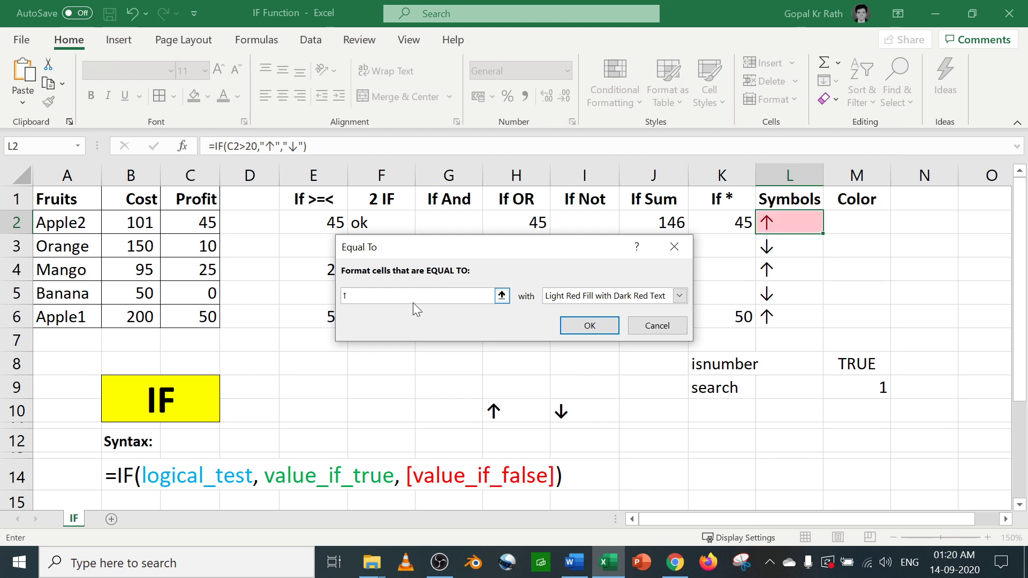
left_click(680, 297)
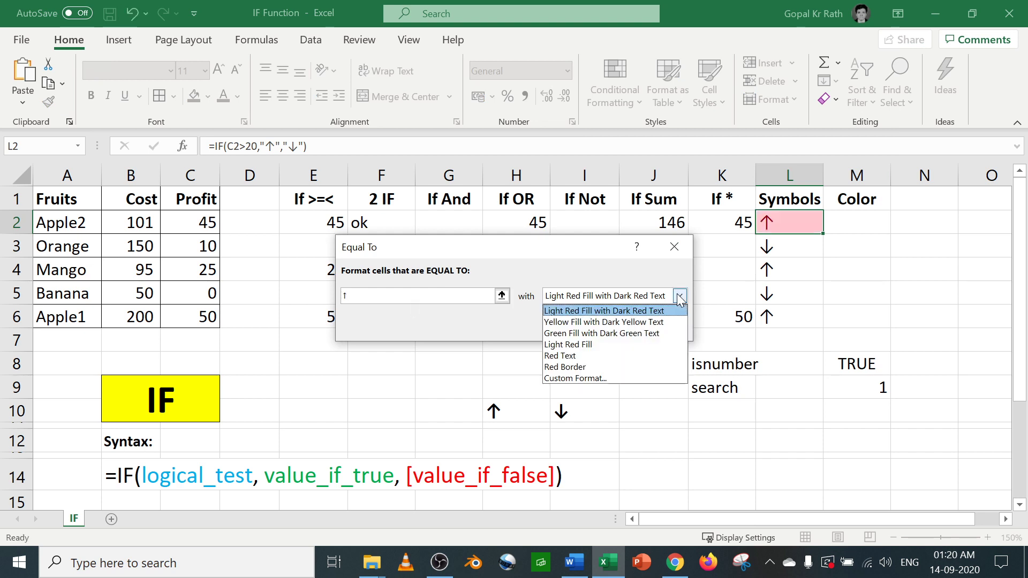
left_click(565, 344)
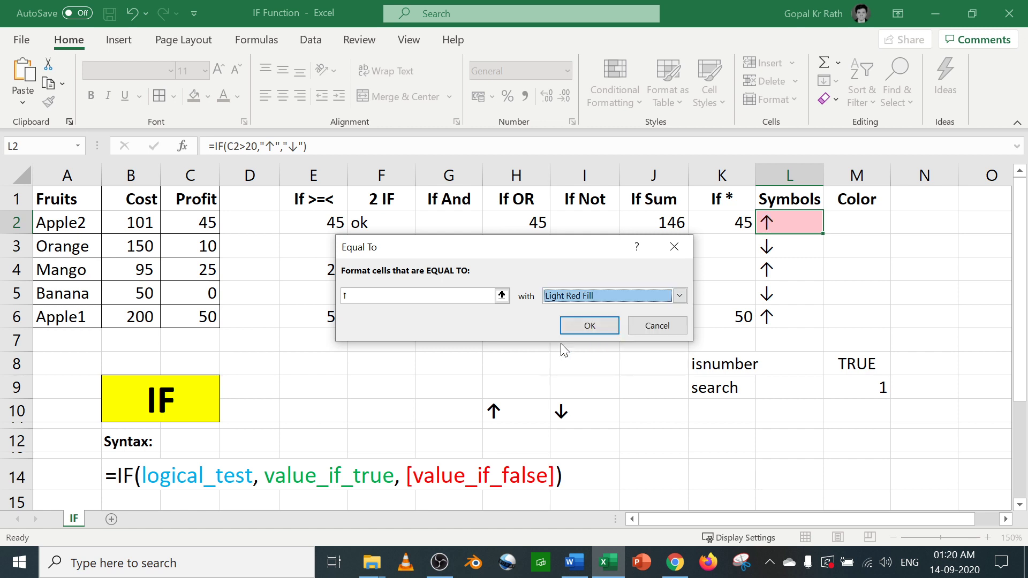
left_click(604, 325)
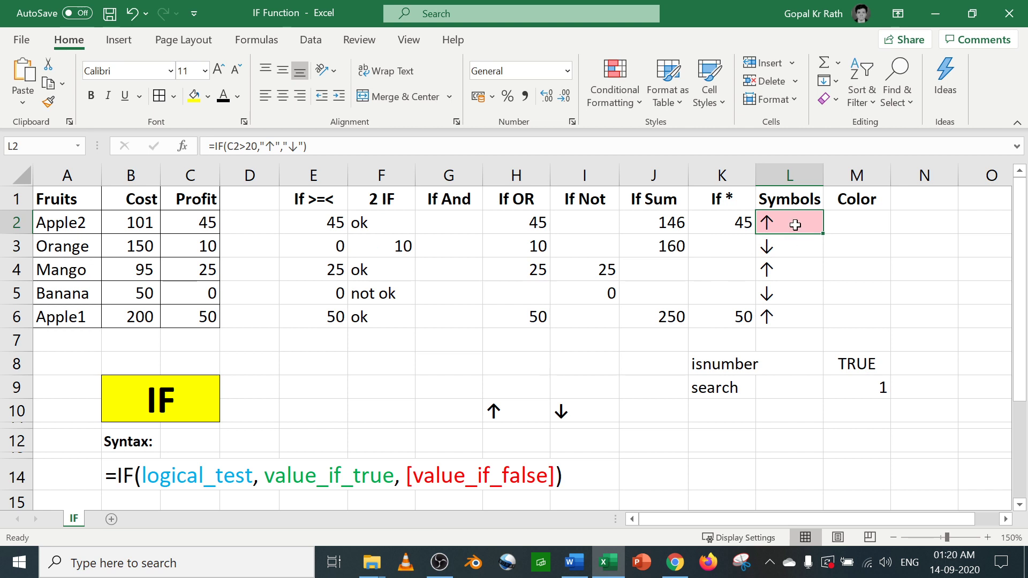
- Start a new "Format only cells that contain" rule for L2 with the cell value equal to $I$10
left_click(626, 98)
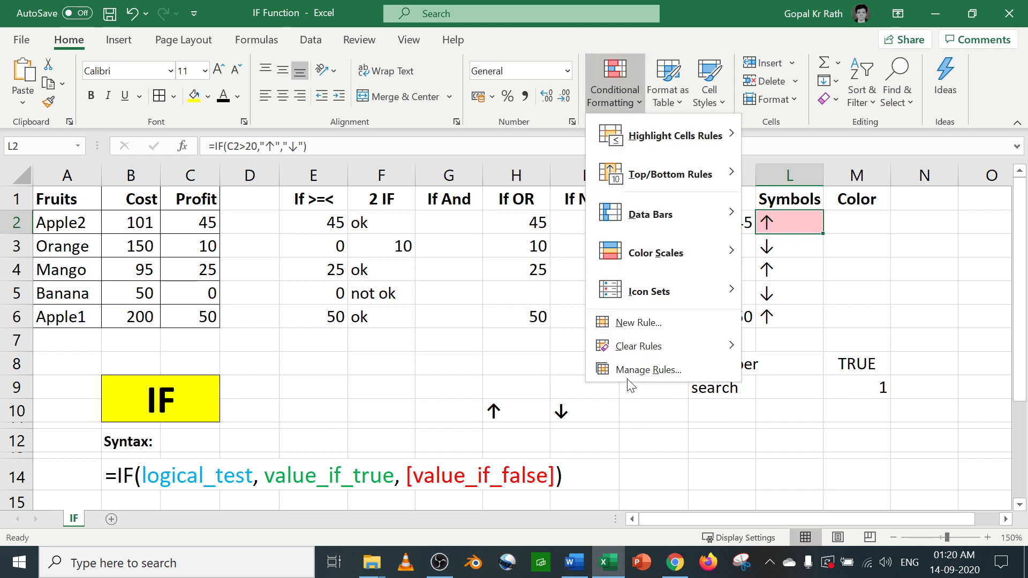
left_click(649, 371)
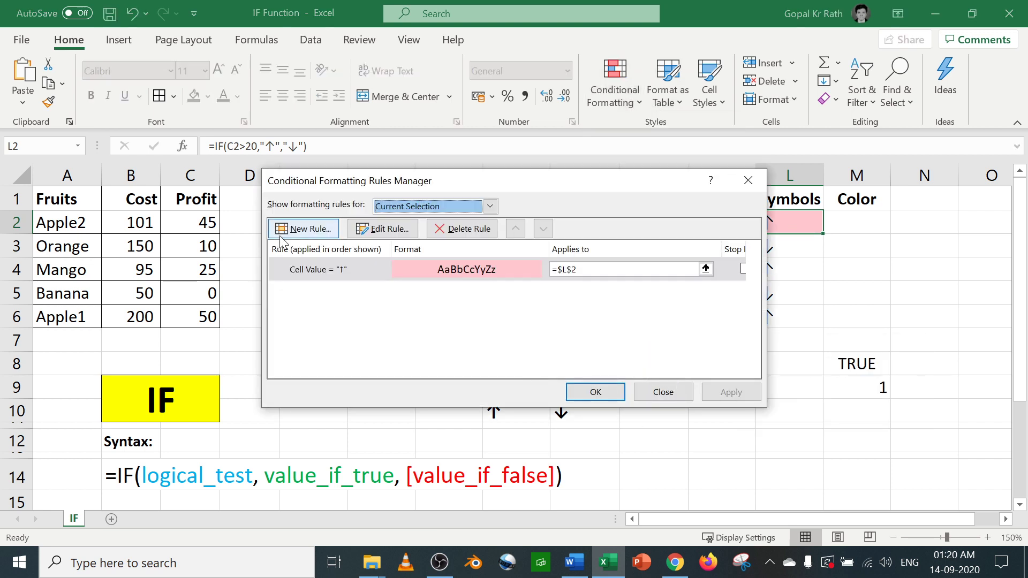
left_click(311, 238)
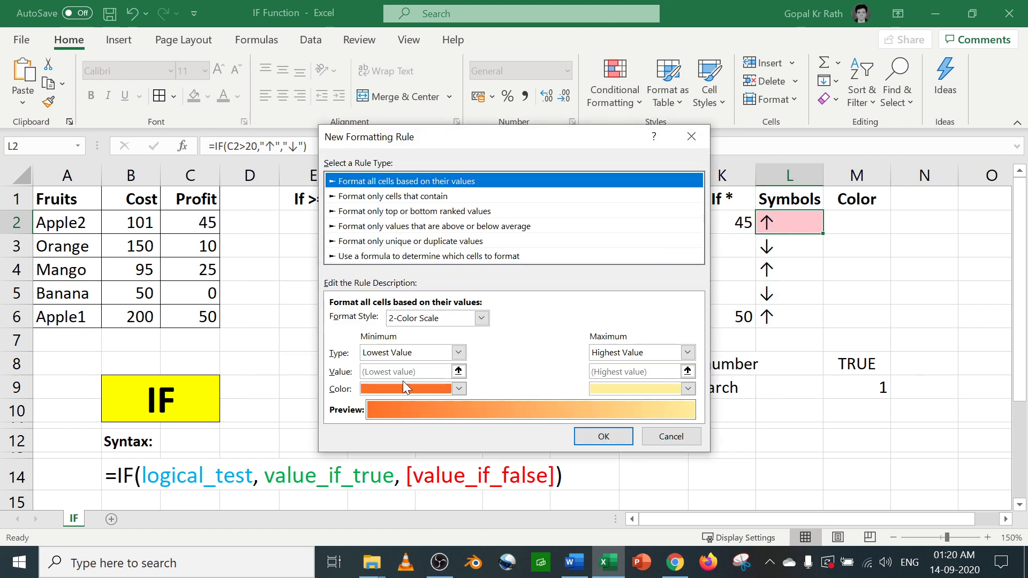
left_click(404, 197)
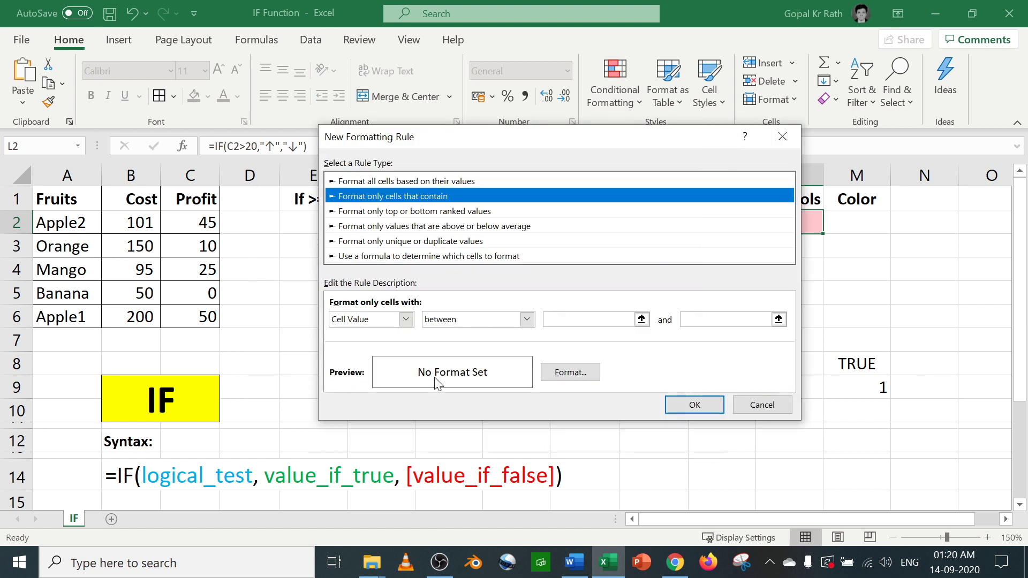
left_click(406, 319)
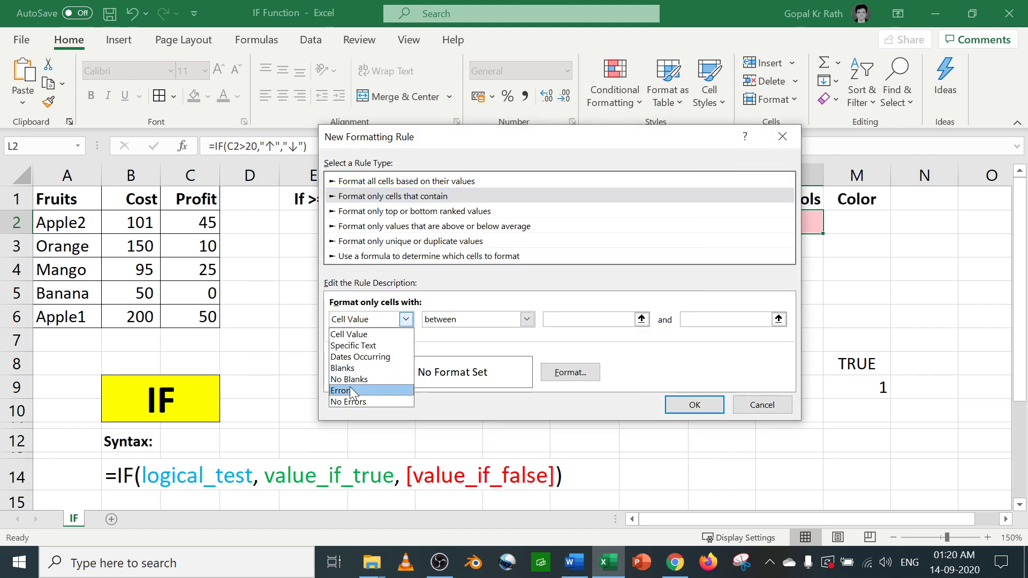
left_click(368, 333)
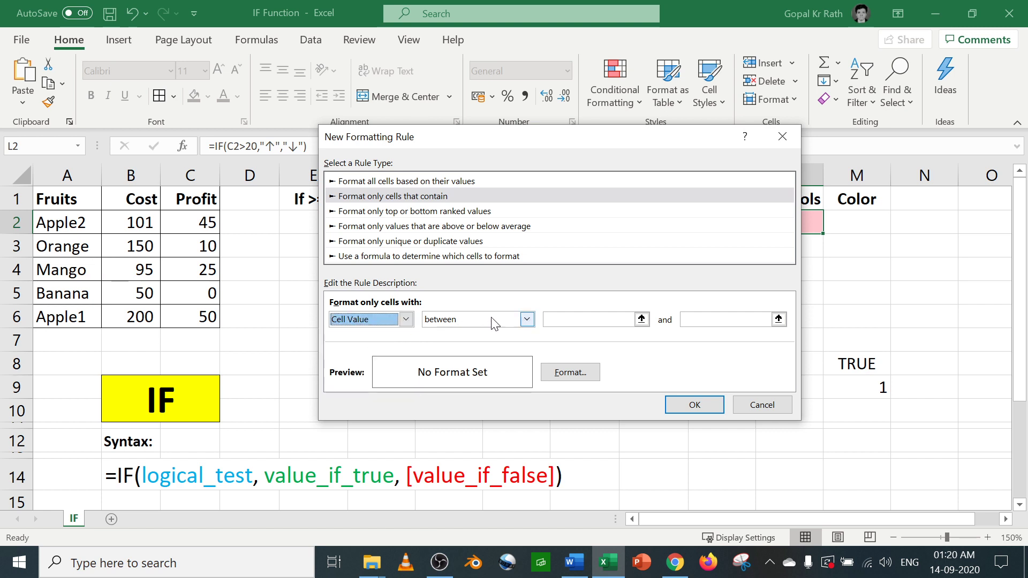
left_click(527, 319)
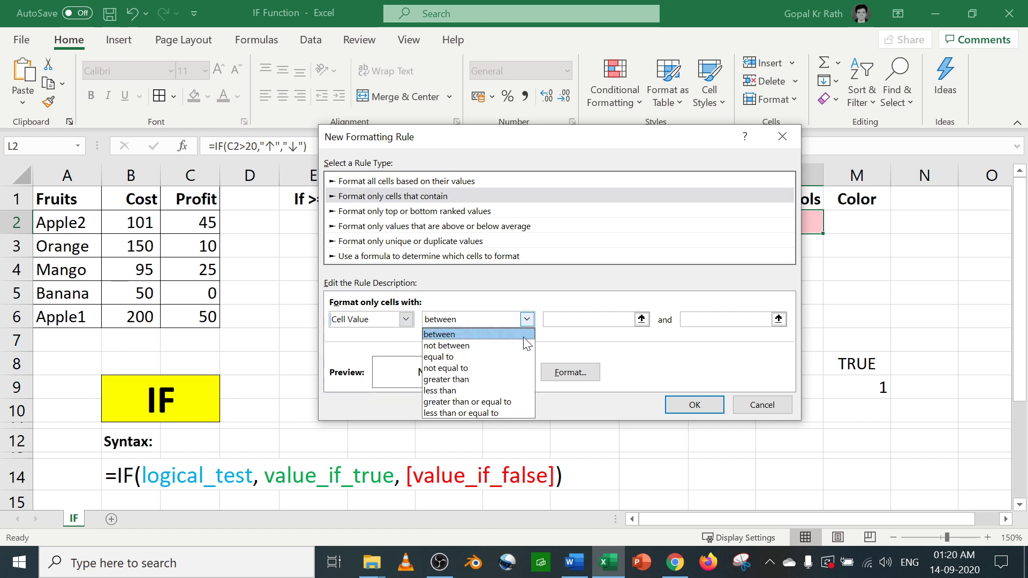
left_click(439, 357)
left_click(704, 319)
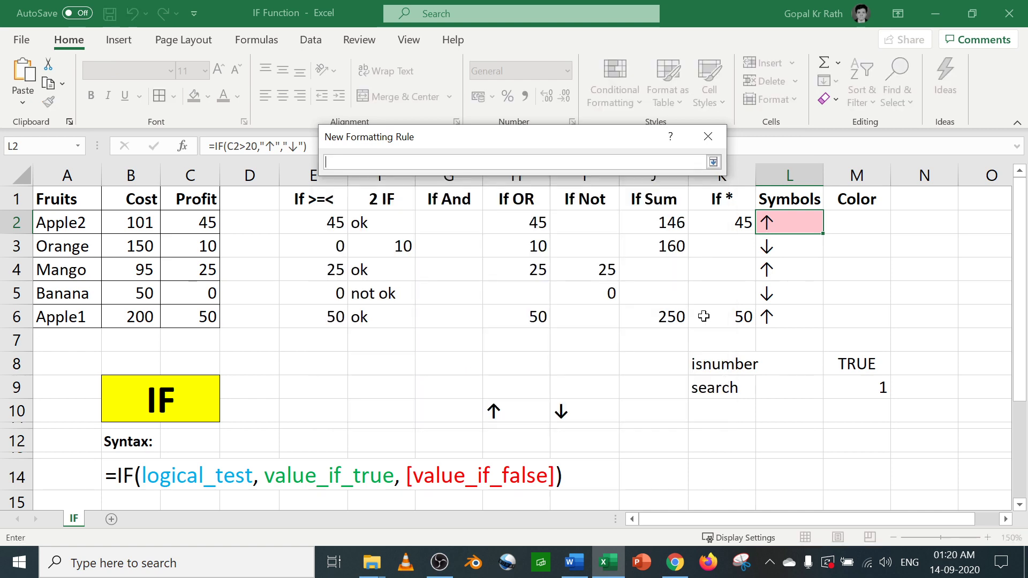
left_click(606, 402)
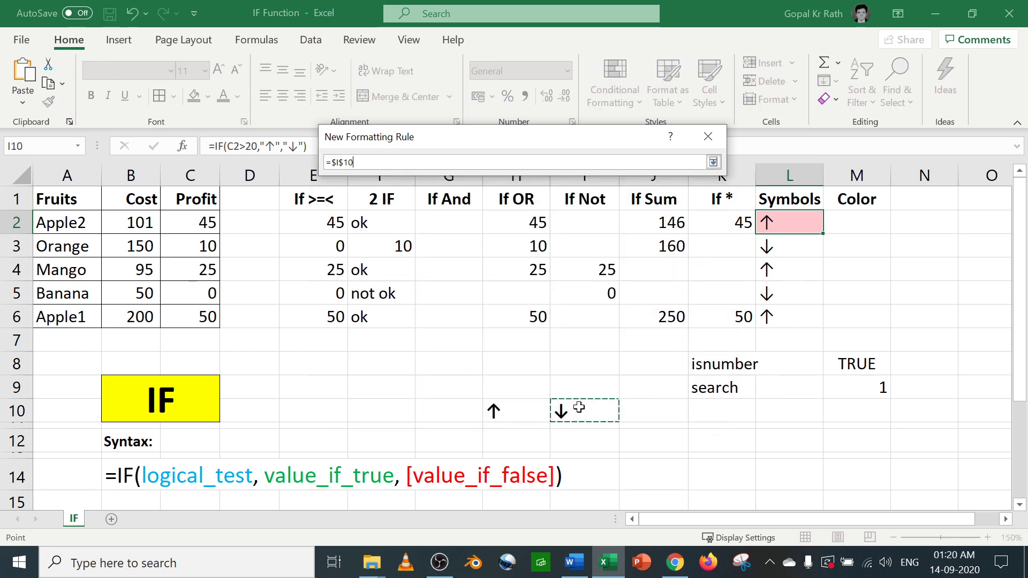
left_click(714, 162)
- Give the new rule a solid red background fill and apply it to L2
left_click(569, 372)
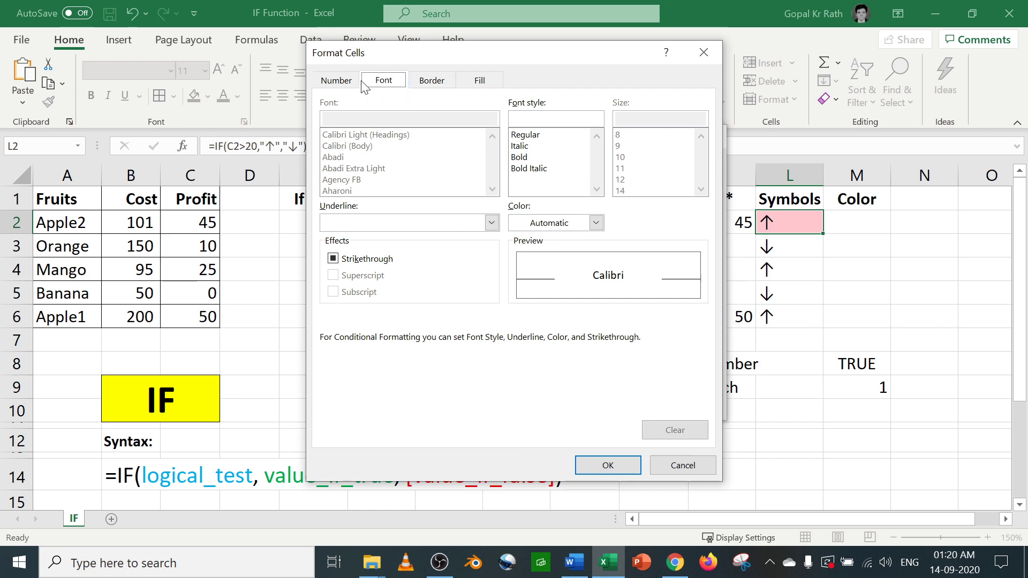
left_click(337, 80)
left_click(432, 80)
left_click(383, 80)
left_click(482, 81)
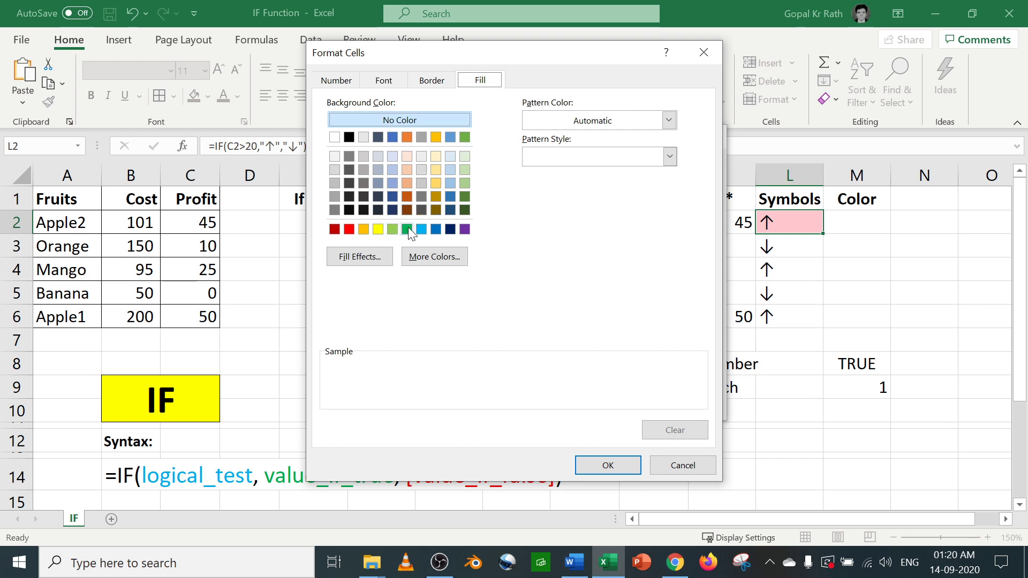
left_click(349, 229)
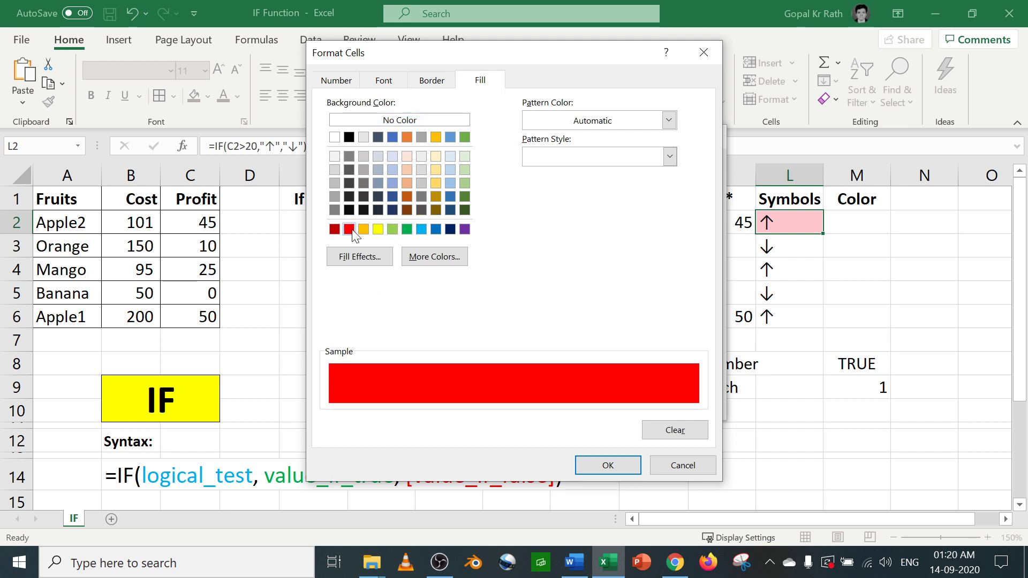
left_click(608, 465)
left_click(625, 406)
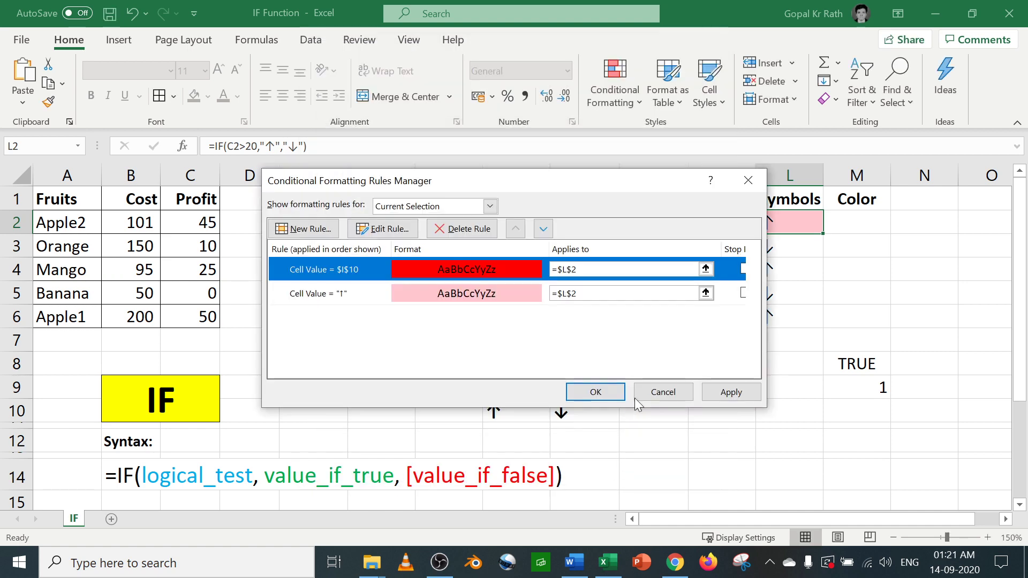
left_click(602, 391)
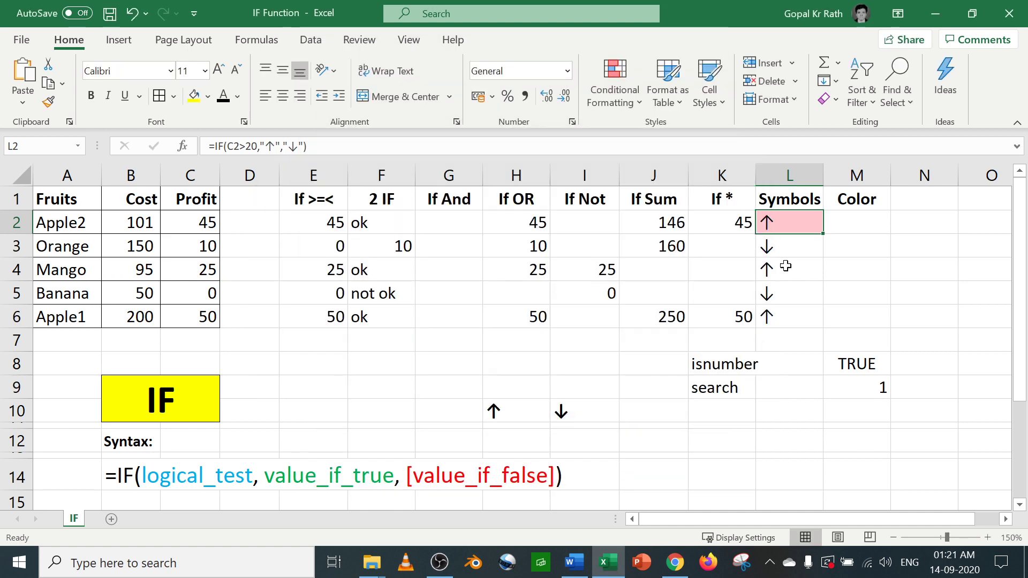
- Check the formula in L2 and the conditional formatting rules applied to it
double_click(778, 220)
key("Escape")
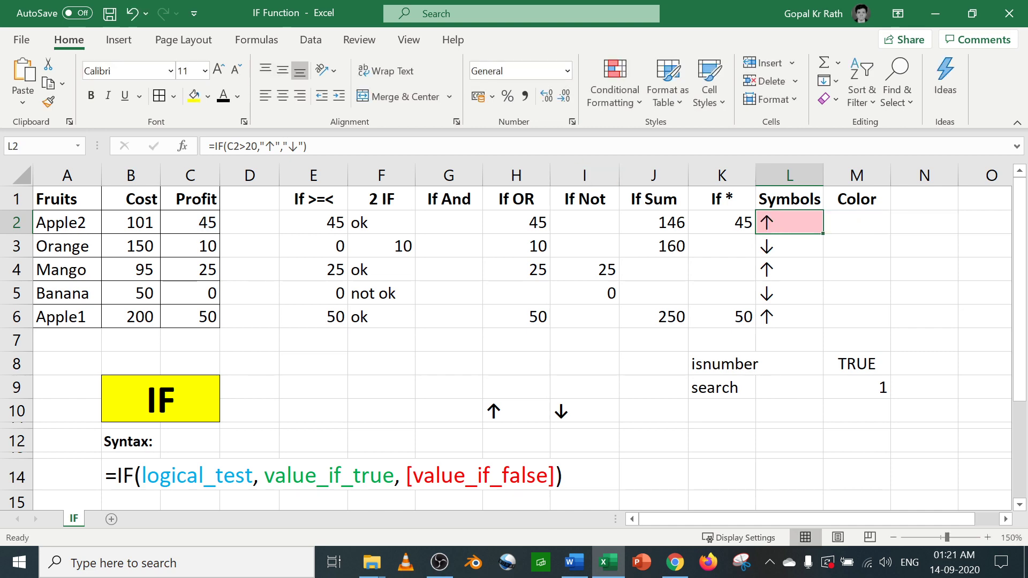
left_click(631, 91)
left_click(632, 375)
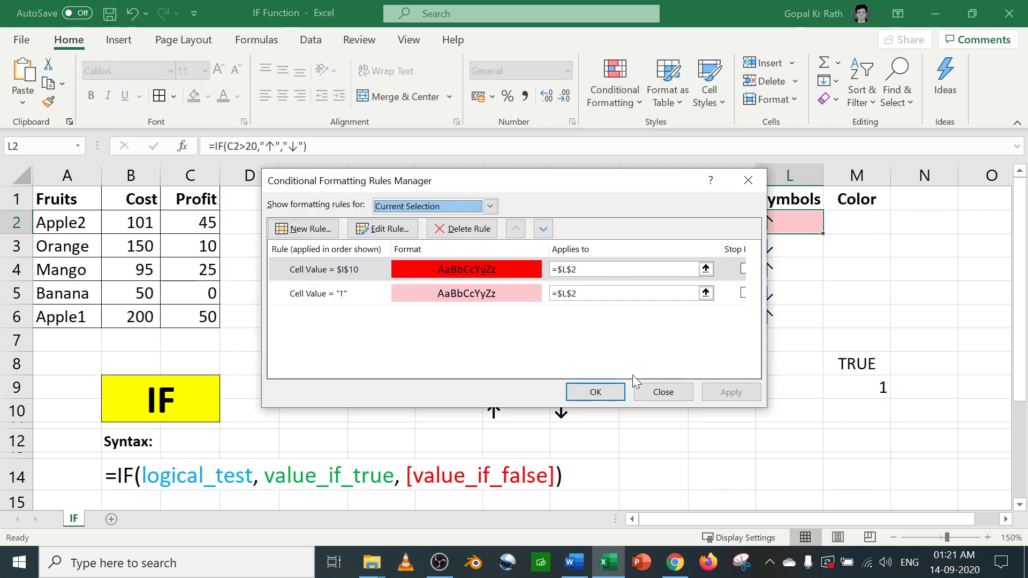
key("Escape")
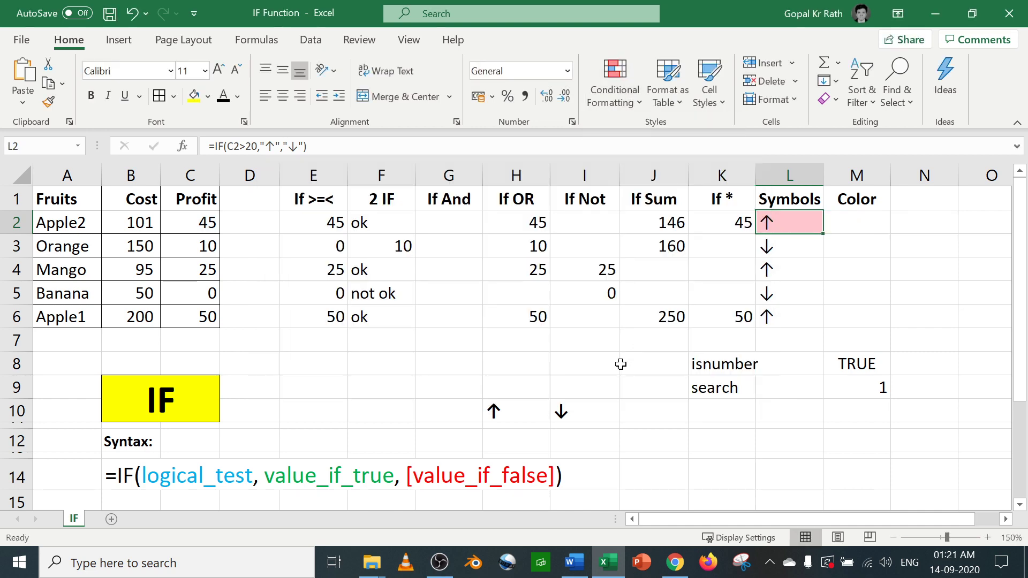
- Copy the down arrow from I10 and replace the $I$10 reference in L2's red fill rule with "↓"
left_click(587, 411)
key("F2")
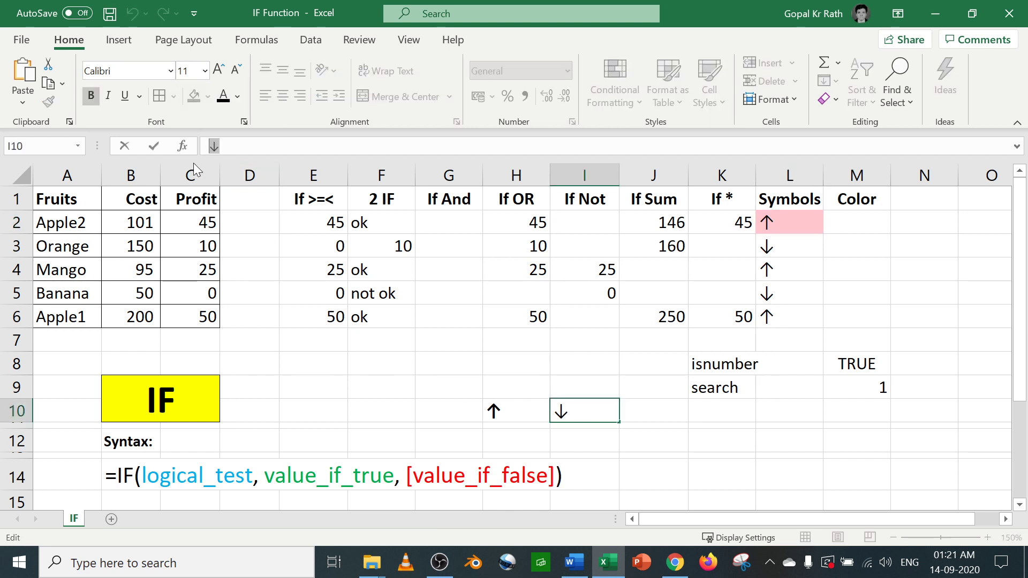
left_click(762, 223)
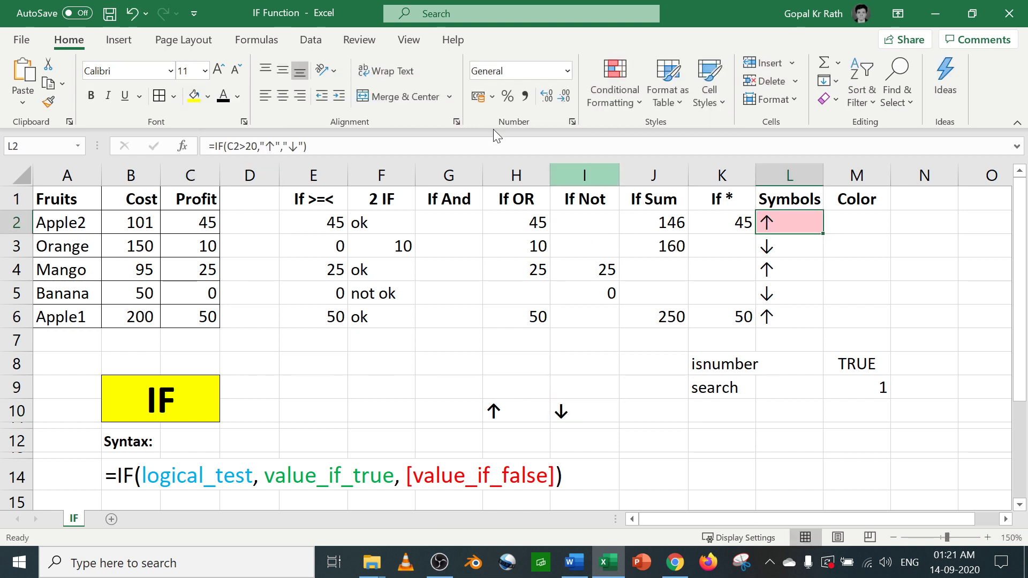
left_click(610, 98)
left_click(632, 369)
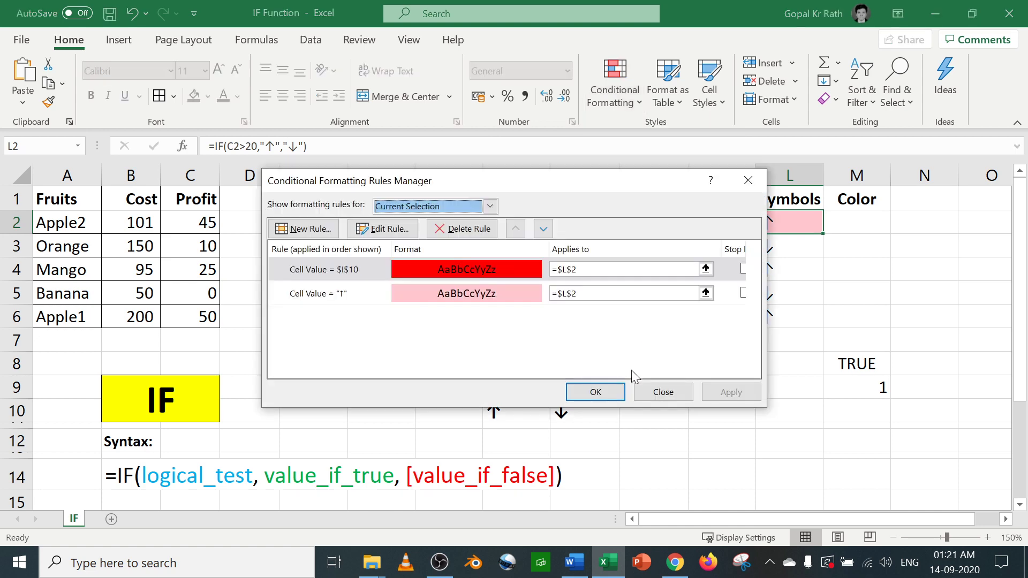
left_click(347, 269)
double_click(347, 269)
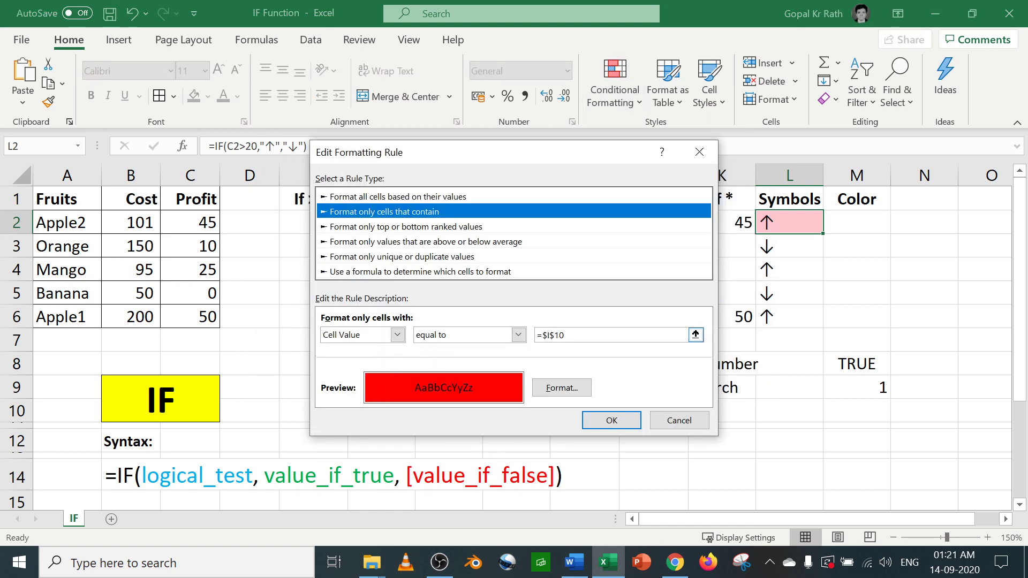
left_click_drag(571, 336, 533, 337)
type("↓")
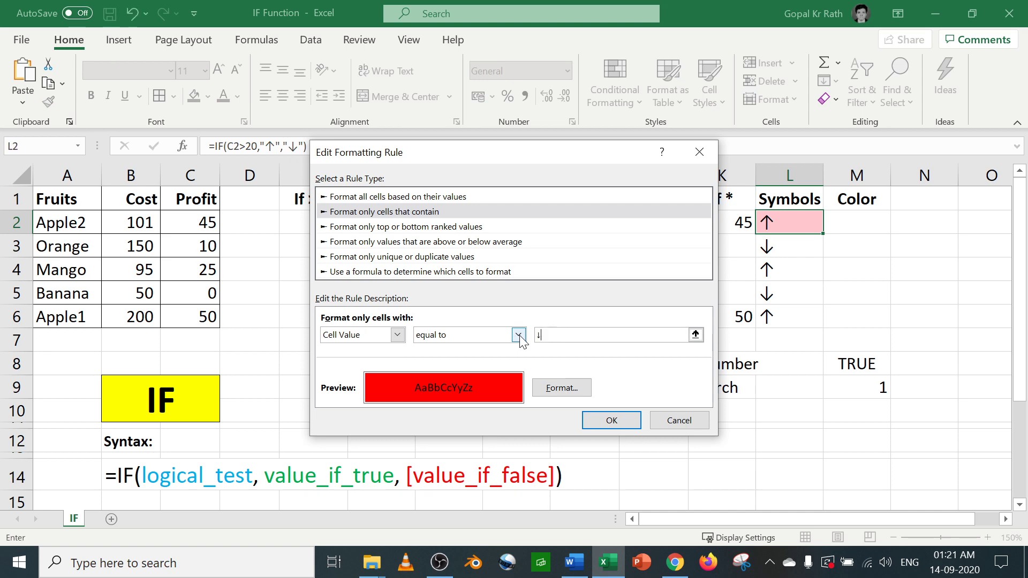
left_click(612, 420)
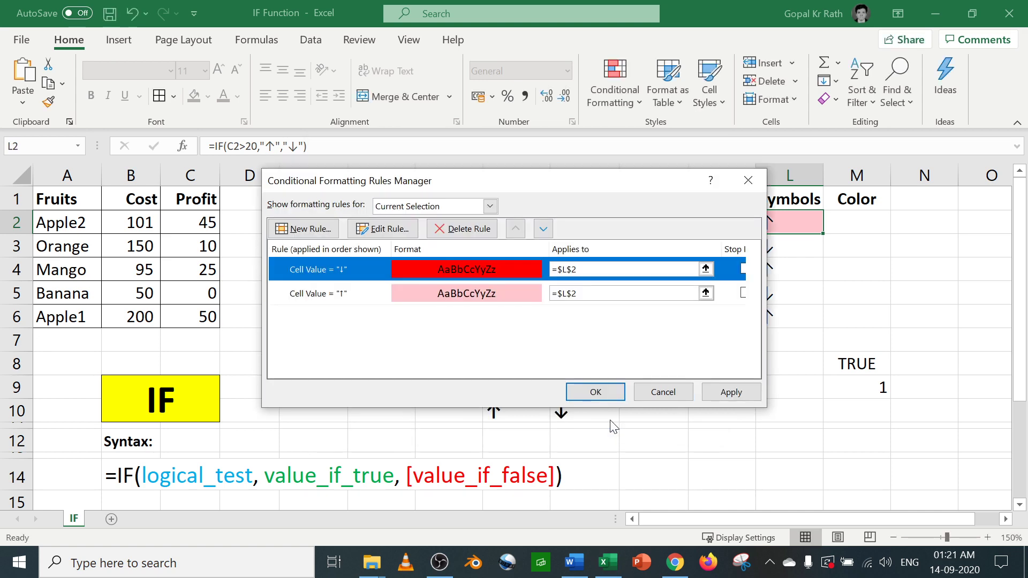
- Change the fill of L2's "↑" conditional formatting rule to solid green and apply the updated rules
left_click(354, 299)
double_click(439, 290)
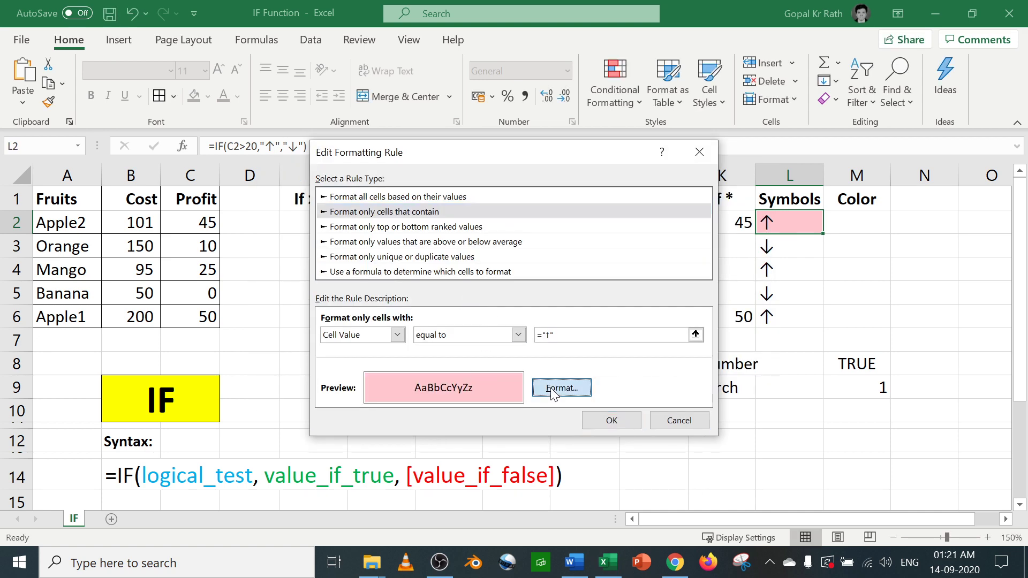
left_click(560, 388)
left_click(405, 229)
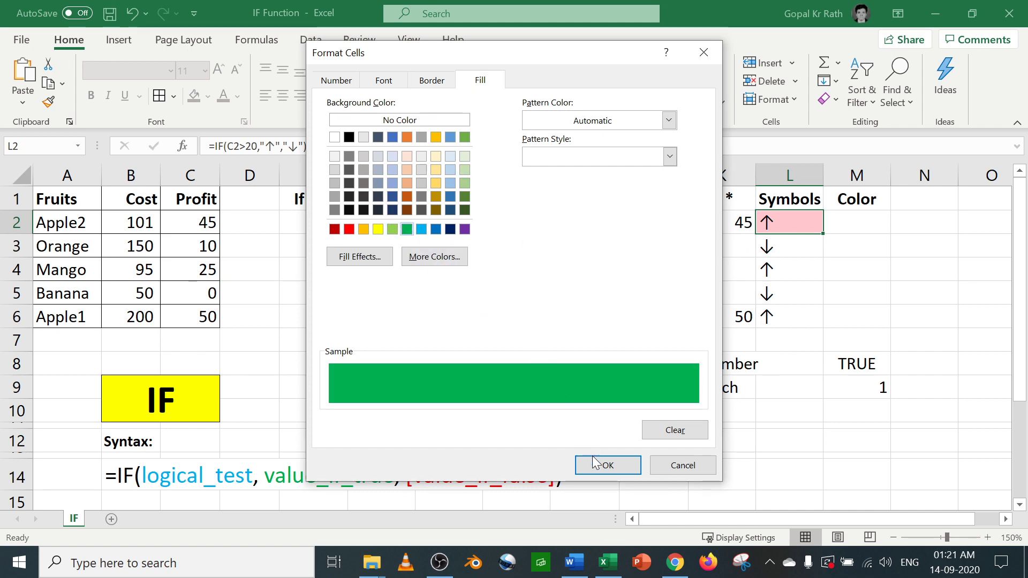
left_click(608, 465)
left_click(612, 421)
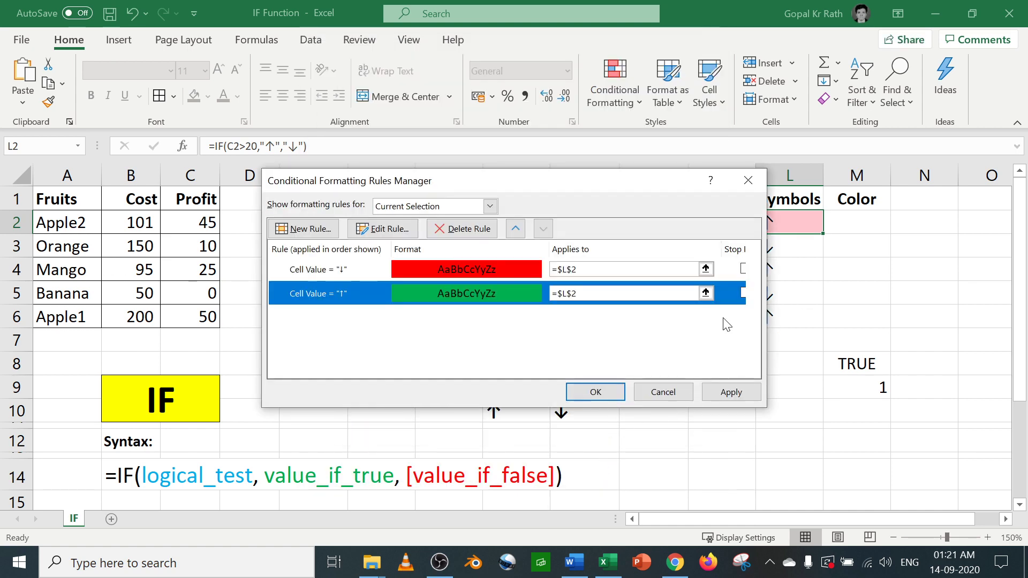
left_click(608, 393)
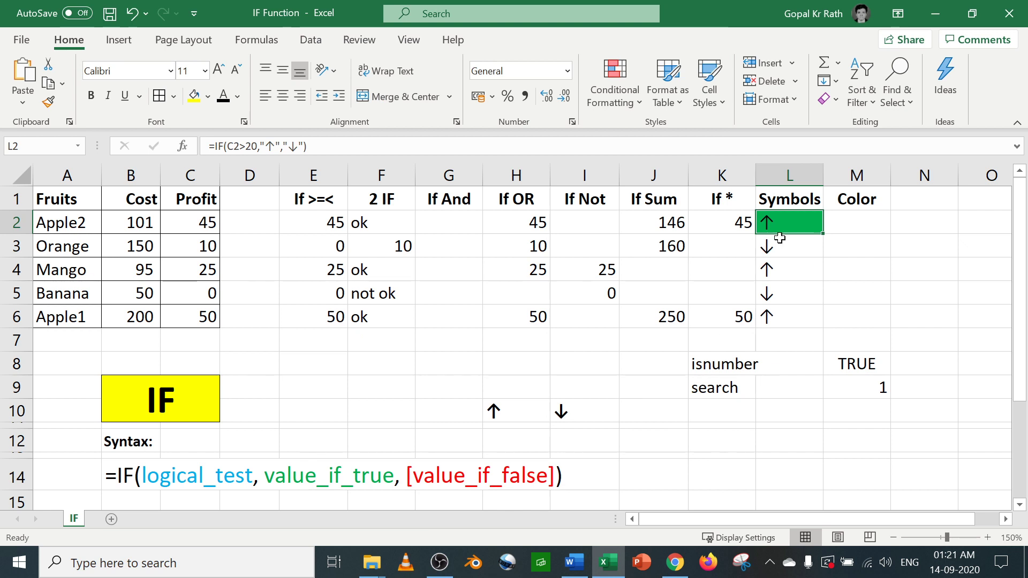
- Fill L2 down through L6 so the Symbols column gets the green and red arrow rules
left_click_drag(781, 221, 773, 315)
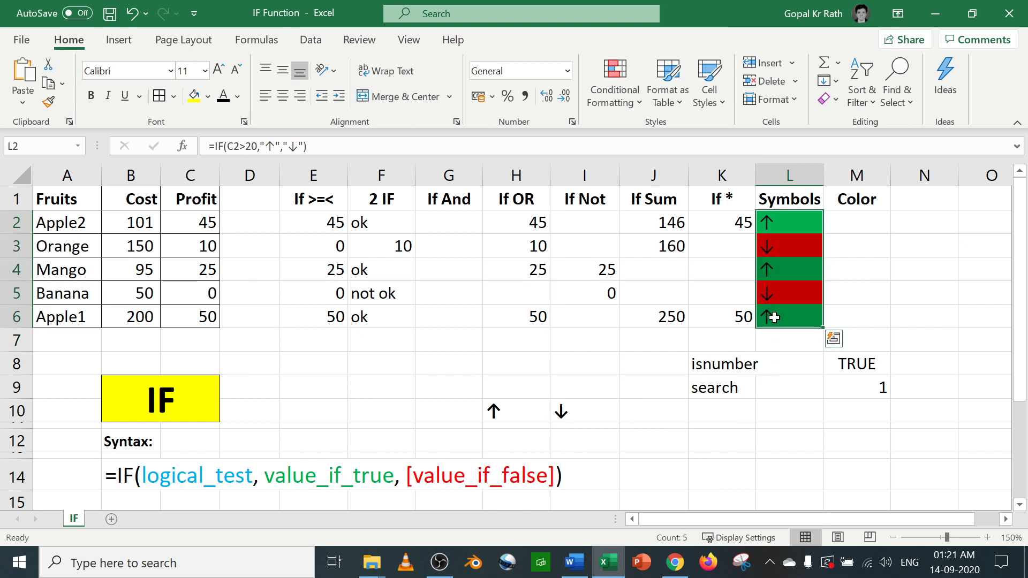
left_click(776, 247)
left_click(773, 294)
left_click(781, 319)
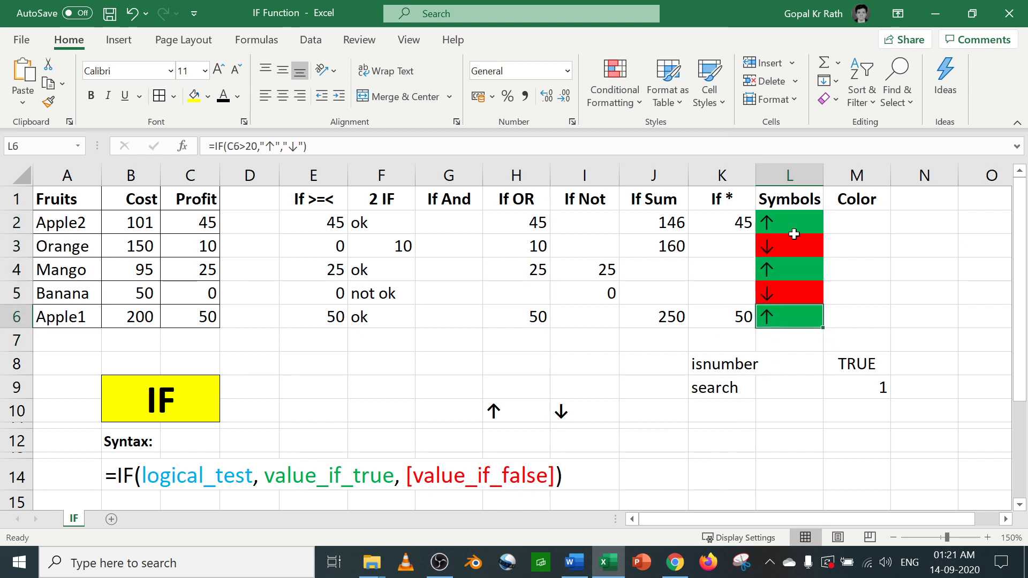
- Review the arrow colours in L2:L6 and the IF results across the fruit table A1:M6
left_click(791, 229)
left_click(790, 268)
left_click(785, 289)
left_click(786, 333)
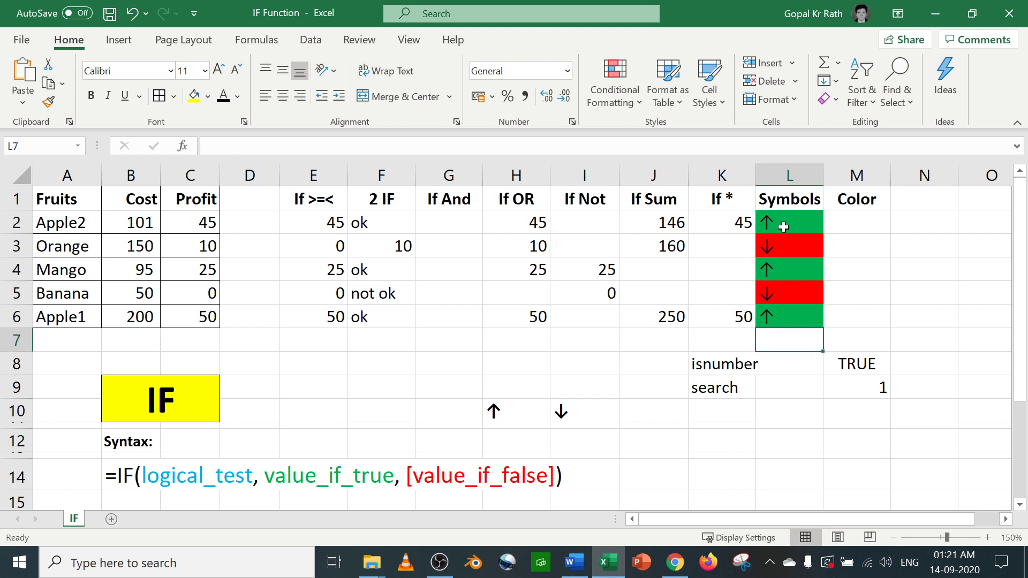
left_click_drag(792, 222, 782, 319)
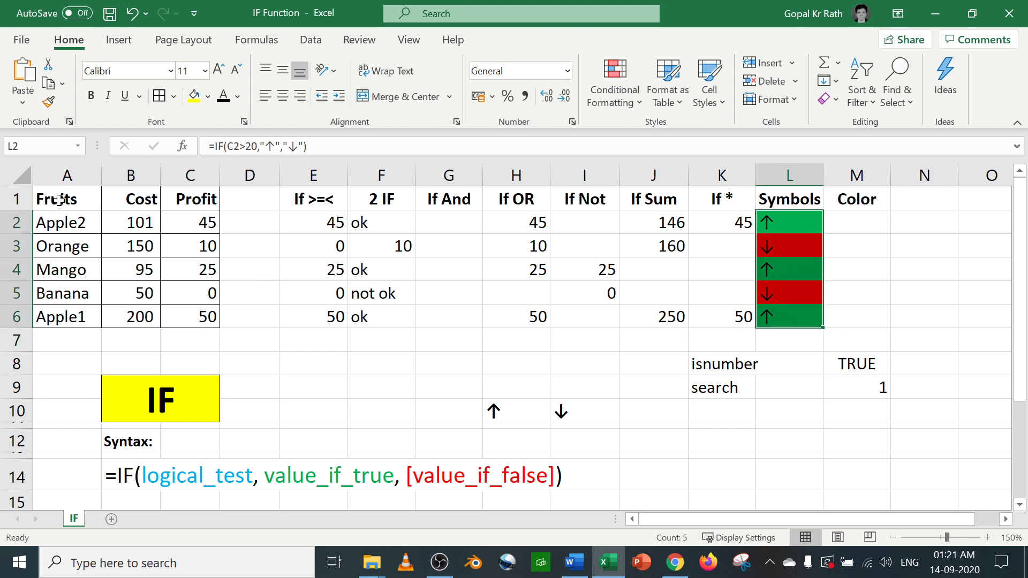
left_click_drag(56, 200, 879, 319)
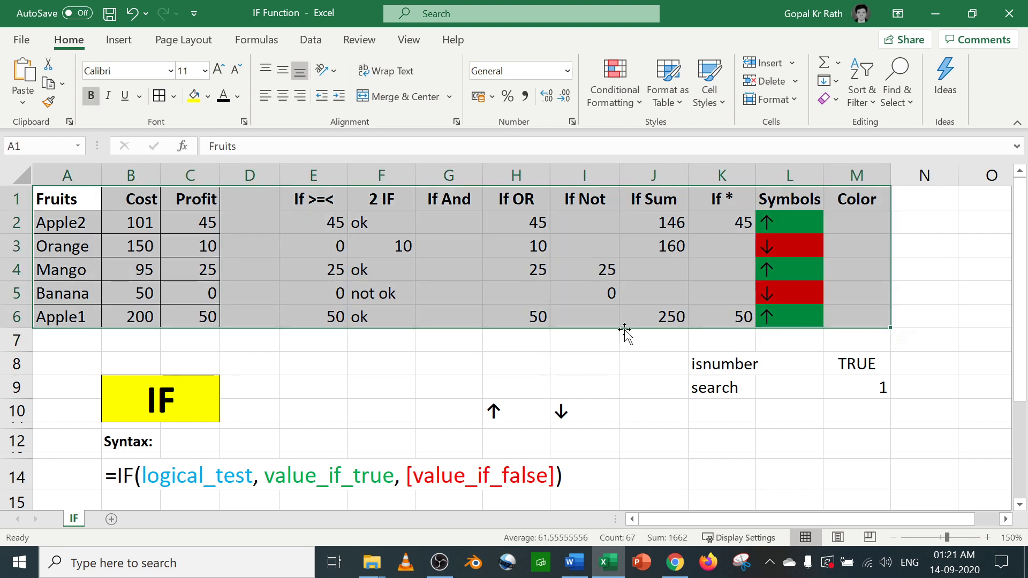
left_click(315, 236)
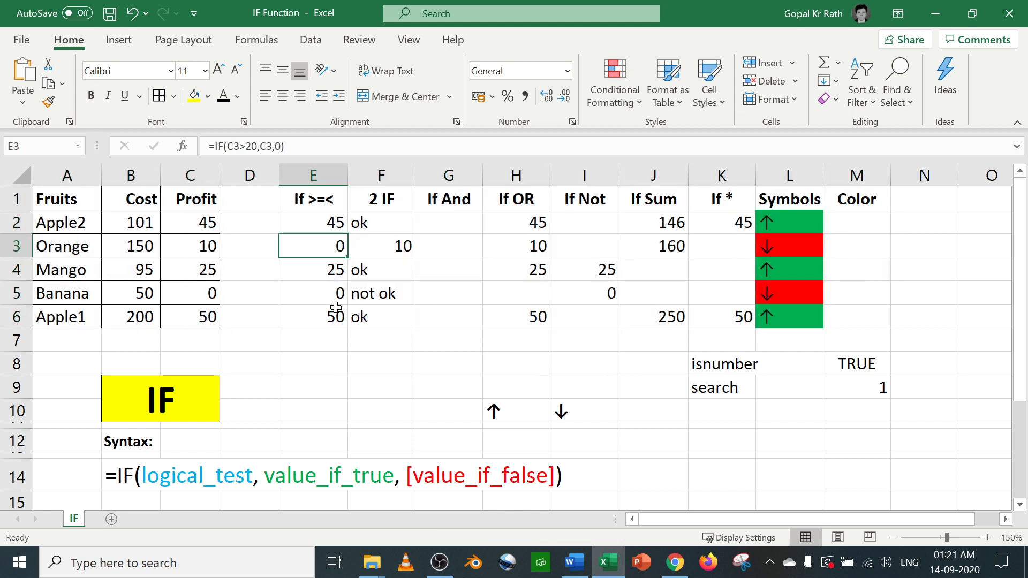